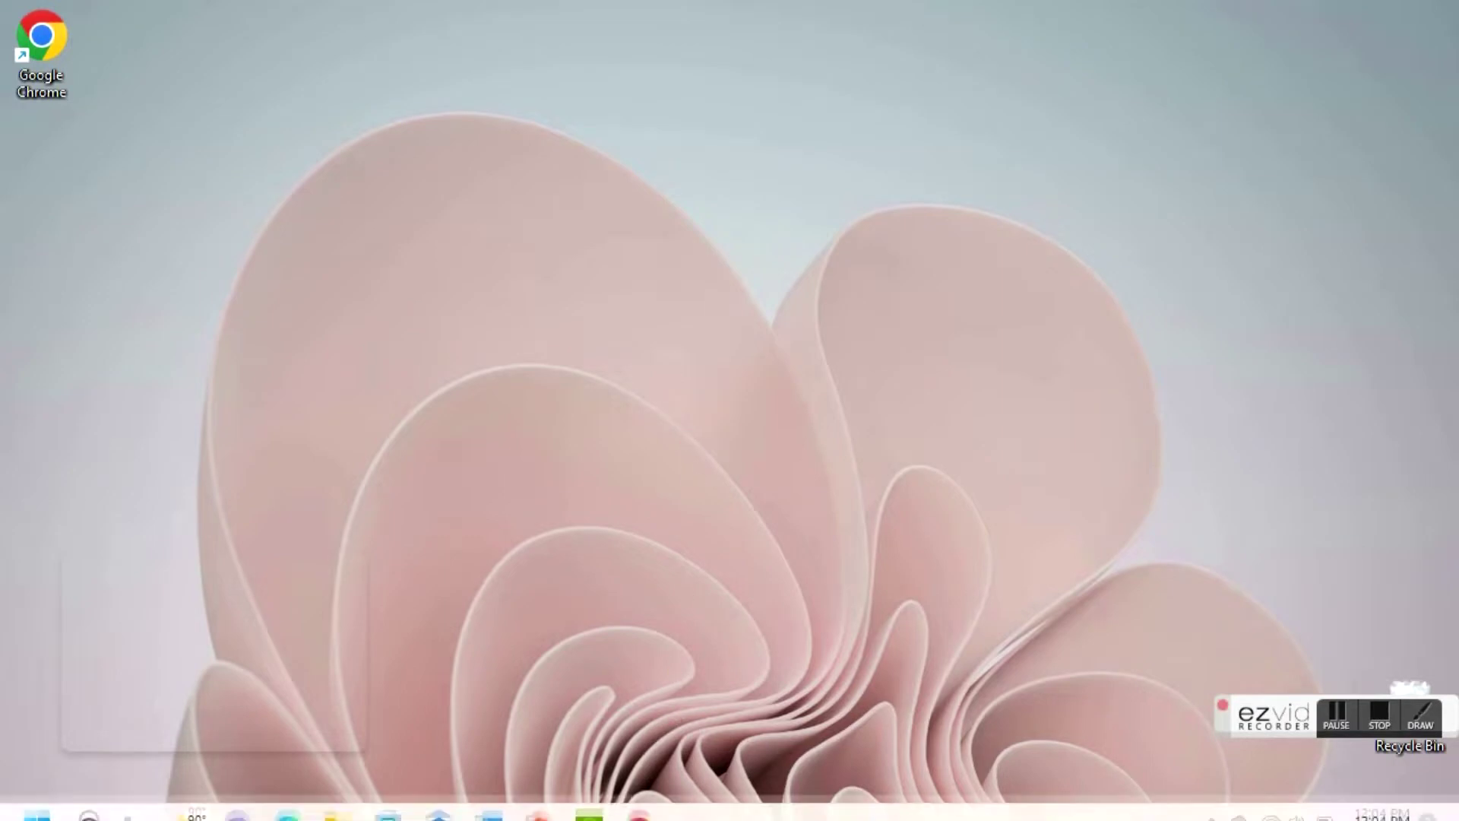
# In Chrome, download the e-Sword v13.0.0 installer from e-sword.net and save it as e-sword_1300_setup (1).exe in Downloads
pyautogui.click(638, 800)
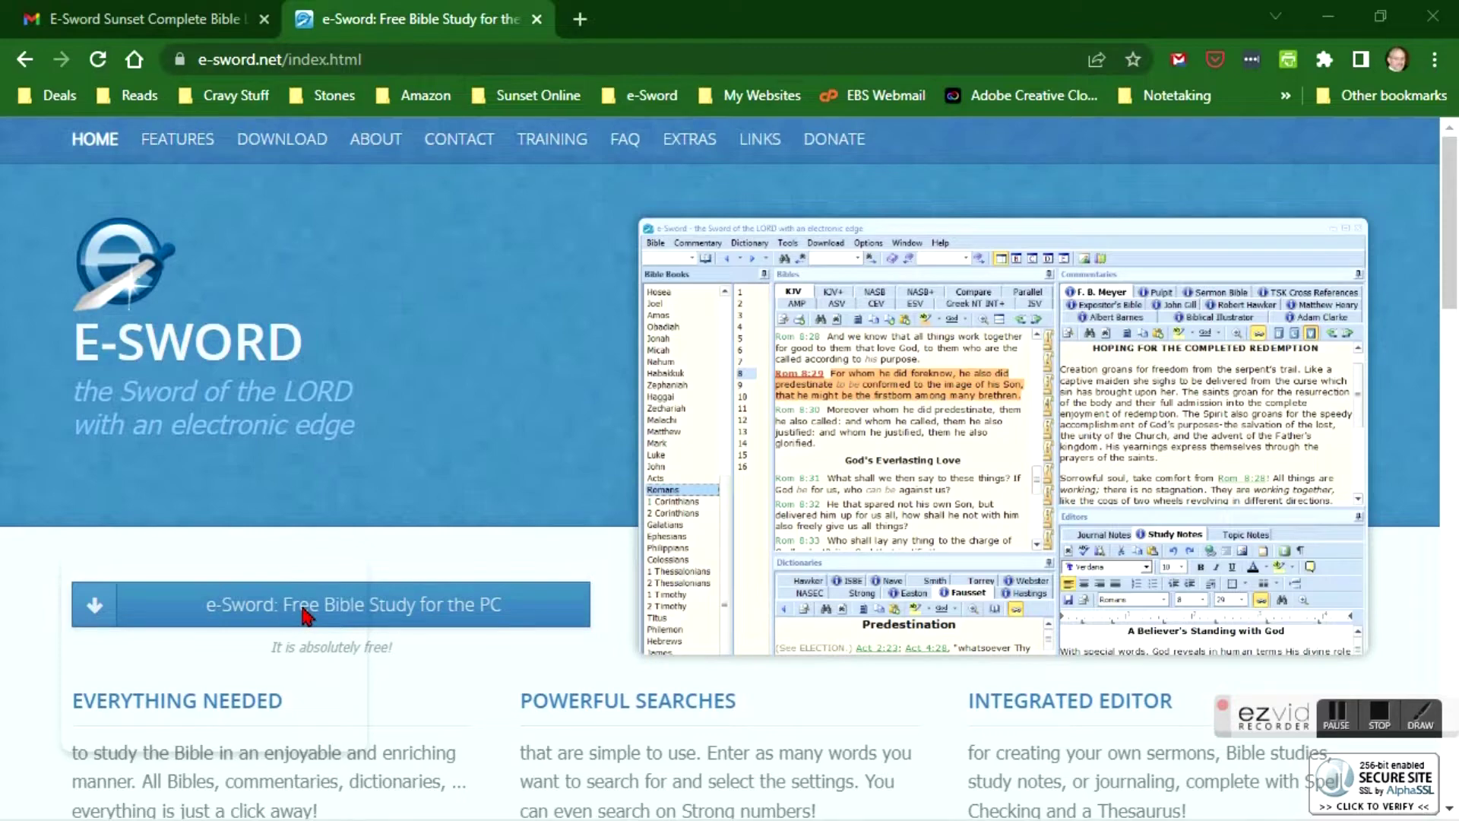
pyautogui.scroll(-5, 376, 476)
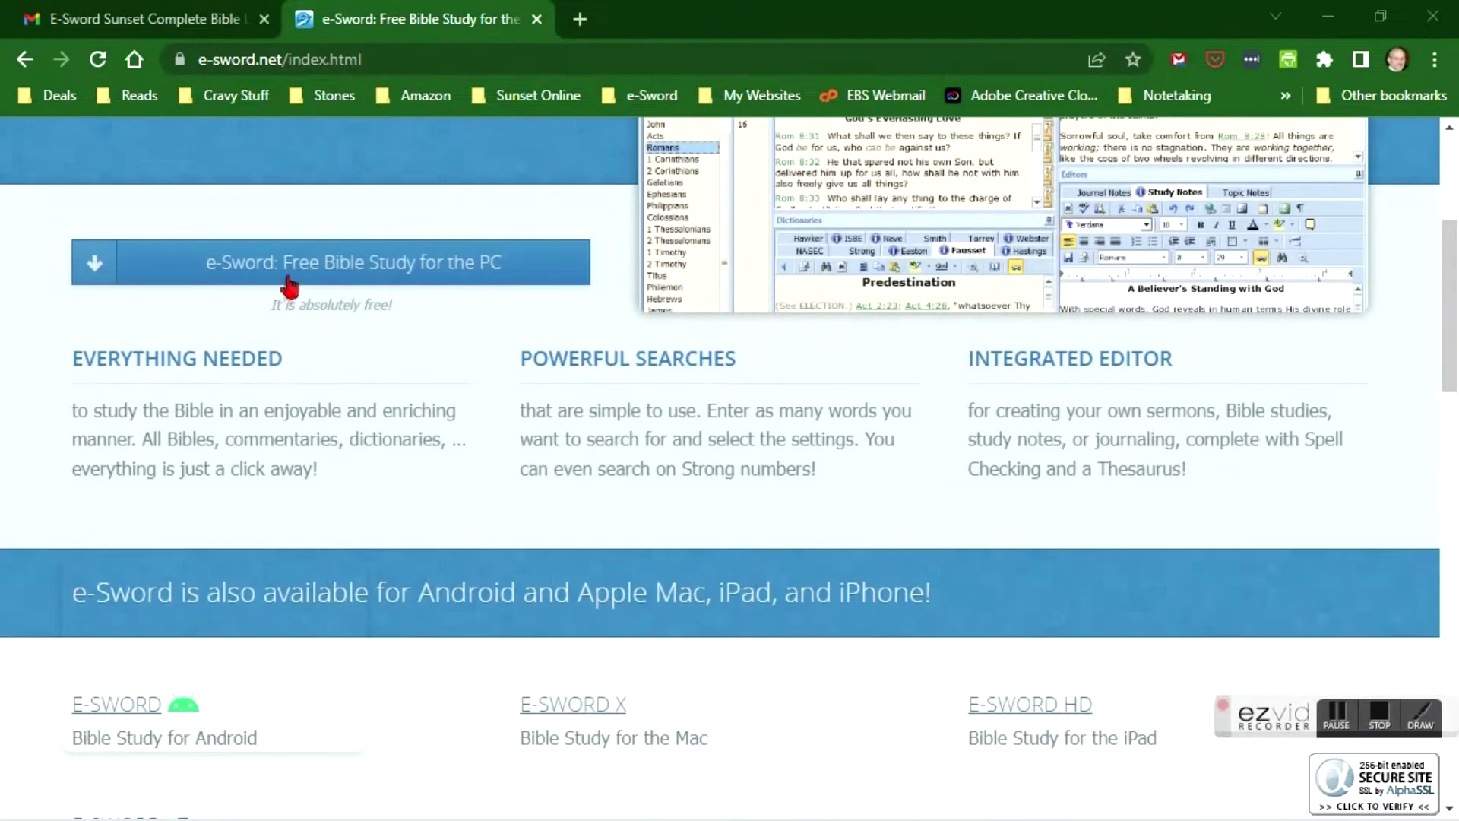
pyautogui.click(290, 283)
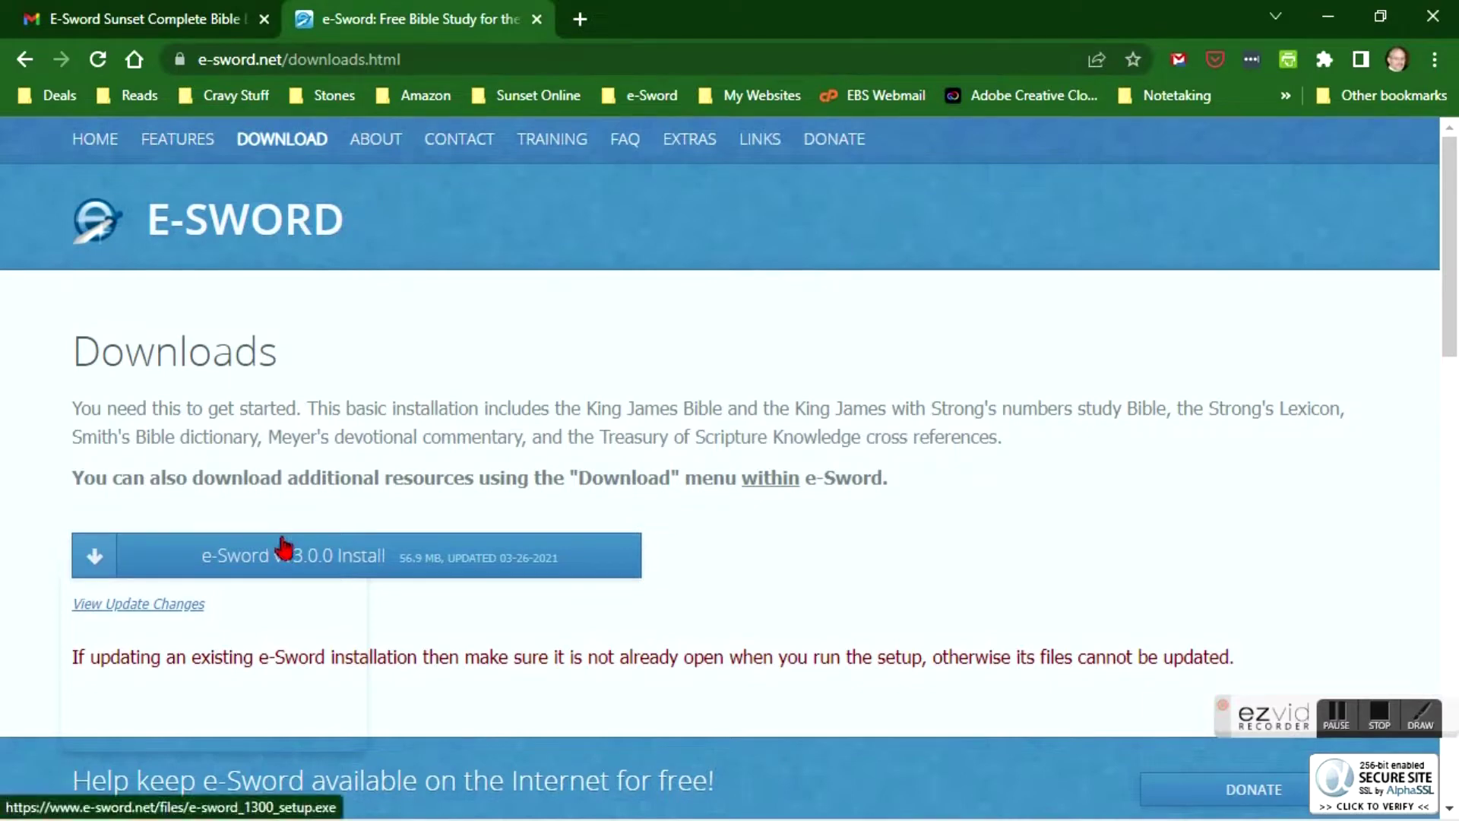
pyautogui.click(283, 547)
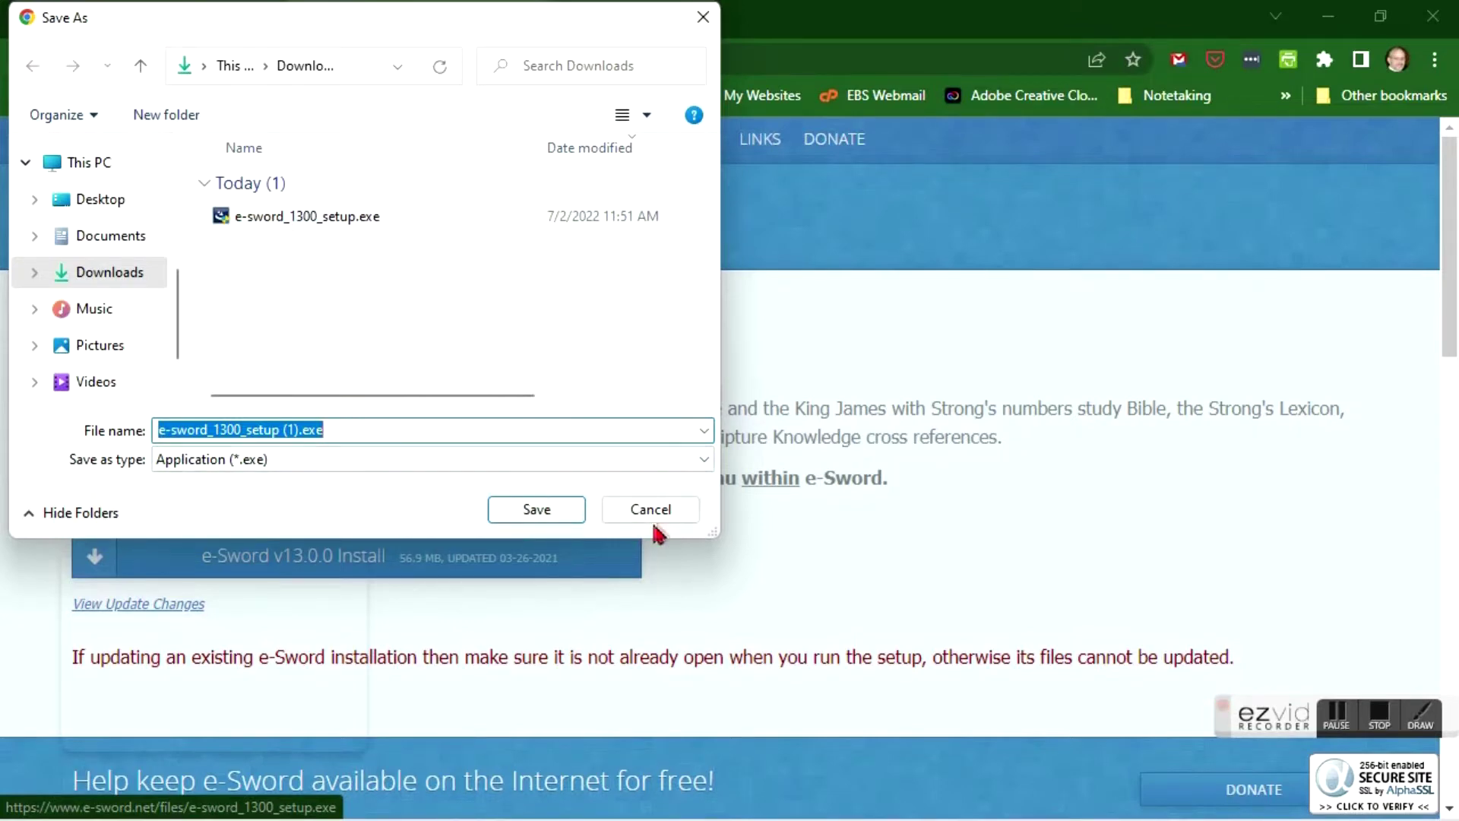
pyautogui.click(544, 511)
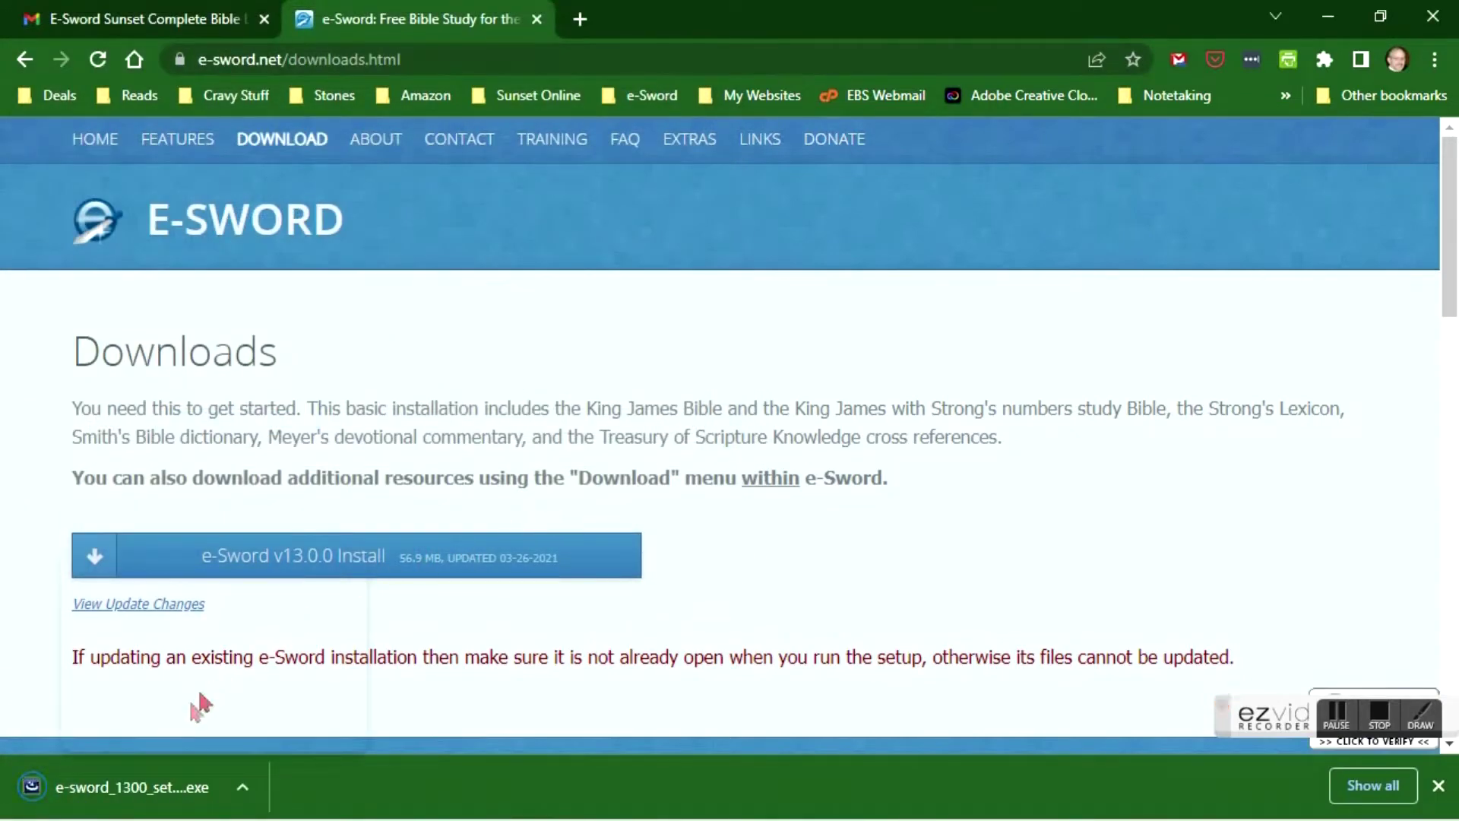
# Run the downloaded e-Sword installer, accept the license agreement and install to C:\Program Files (x86)\e-Sword\
pyautogui.click(141, 797)
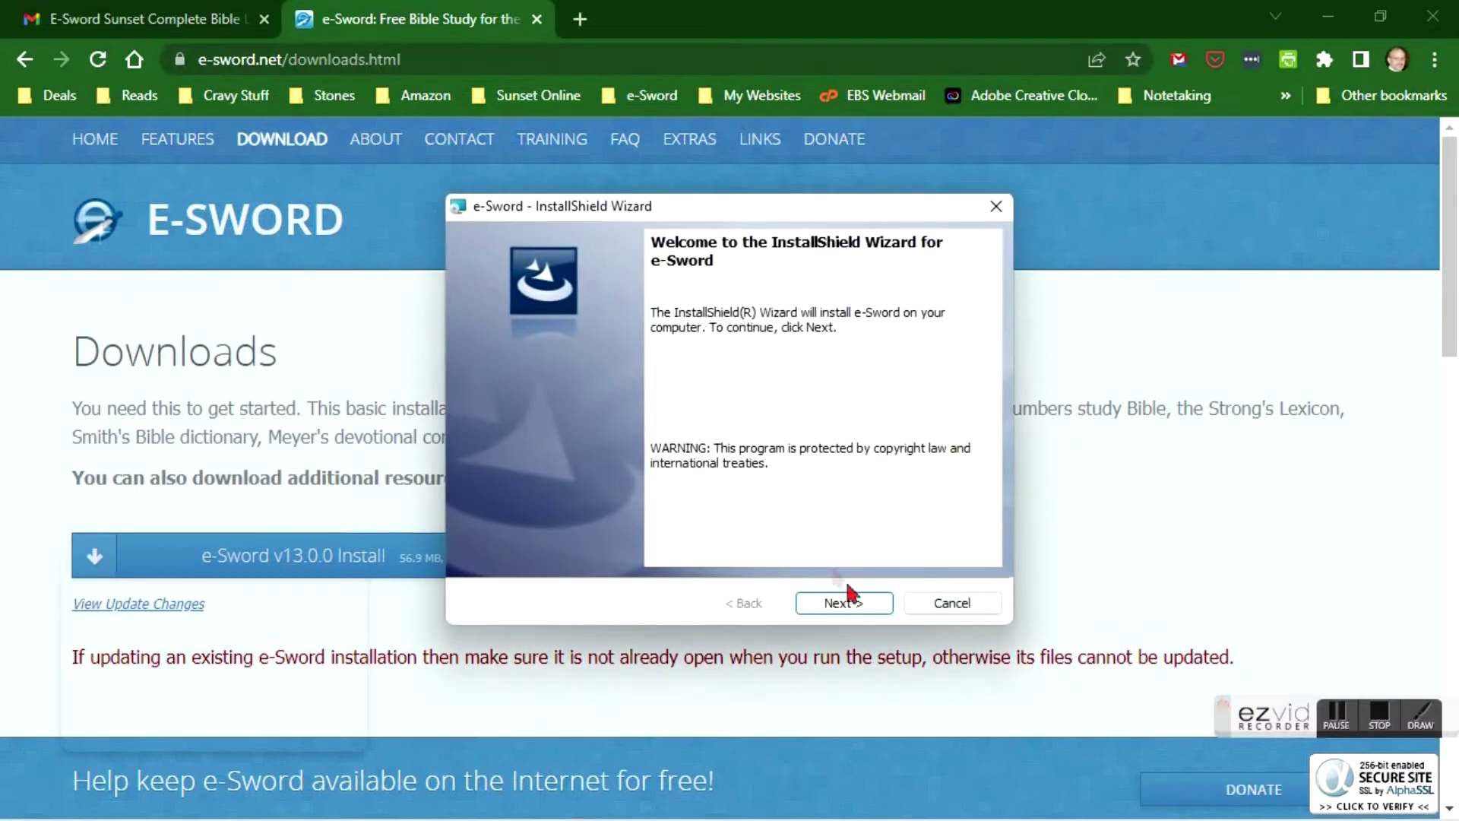
pyautogui.click(849, 603)
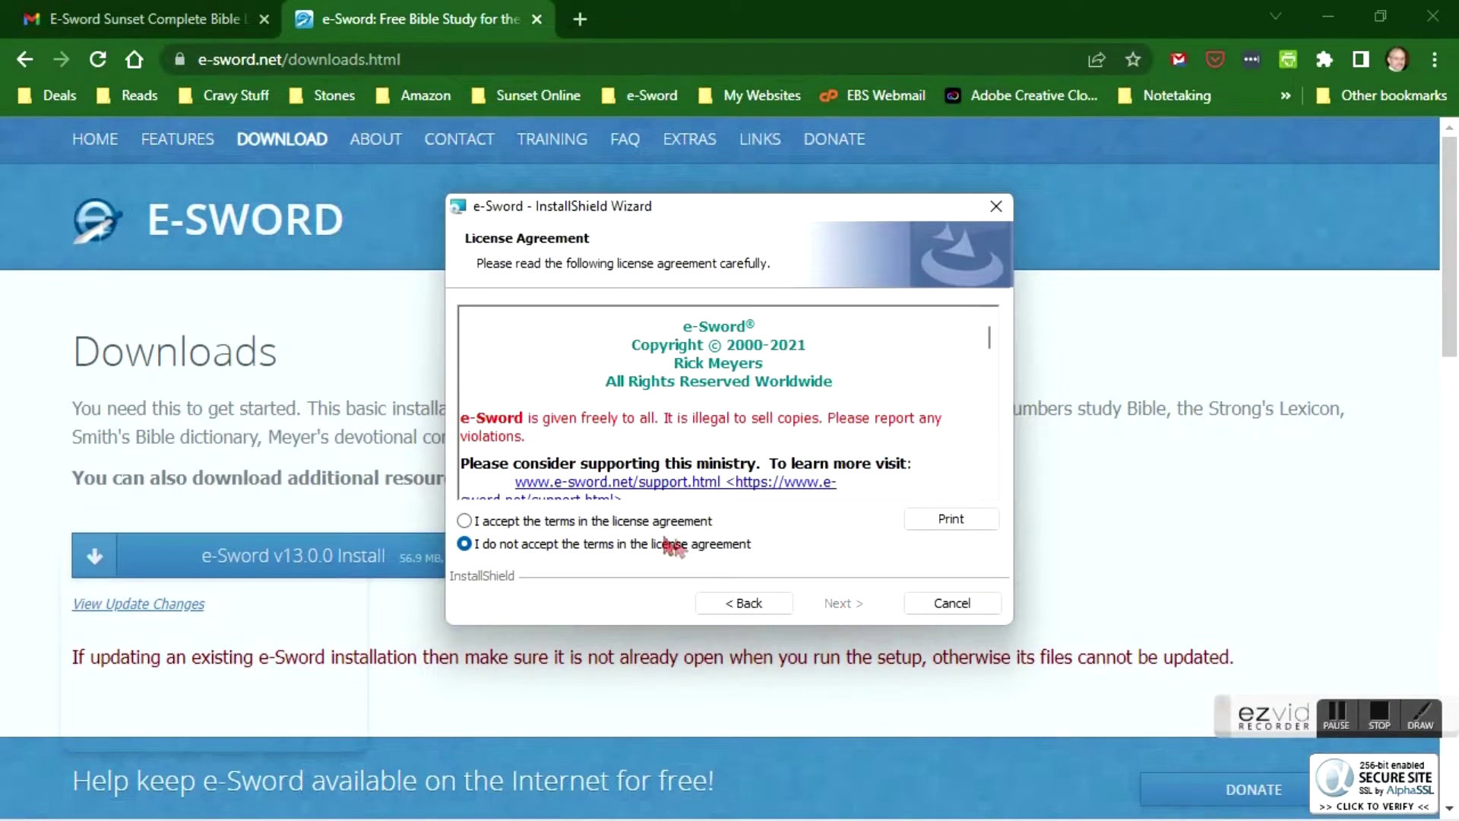
pyautogui.click(492, 524)
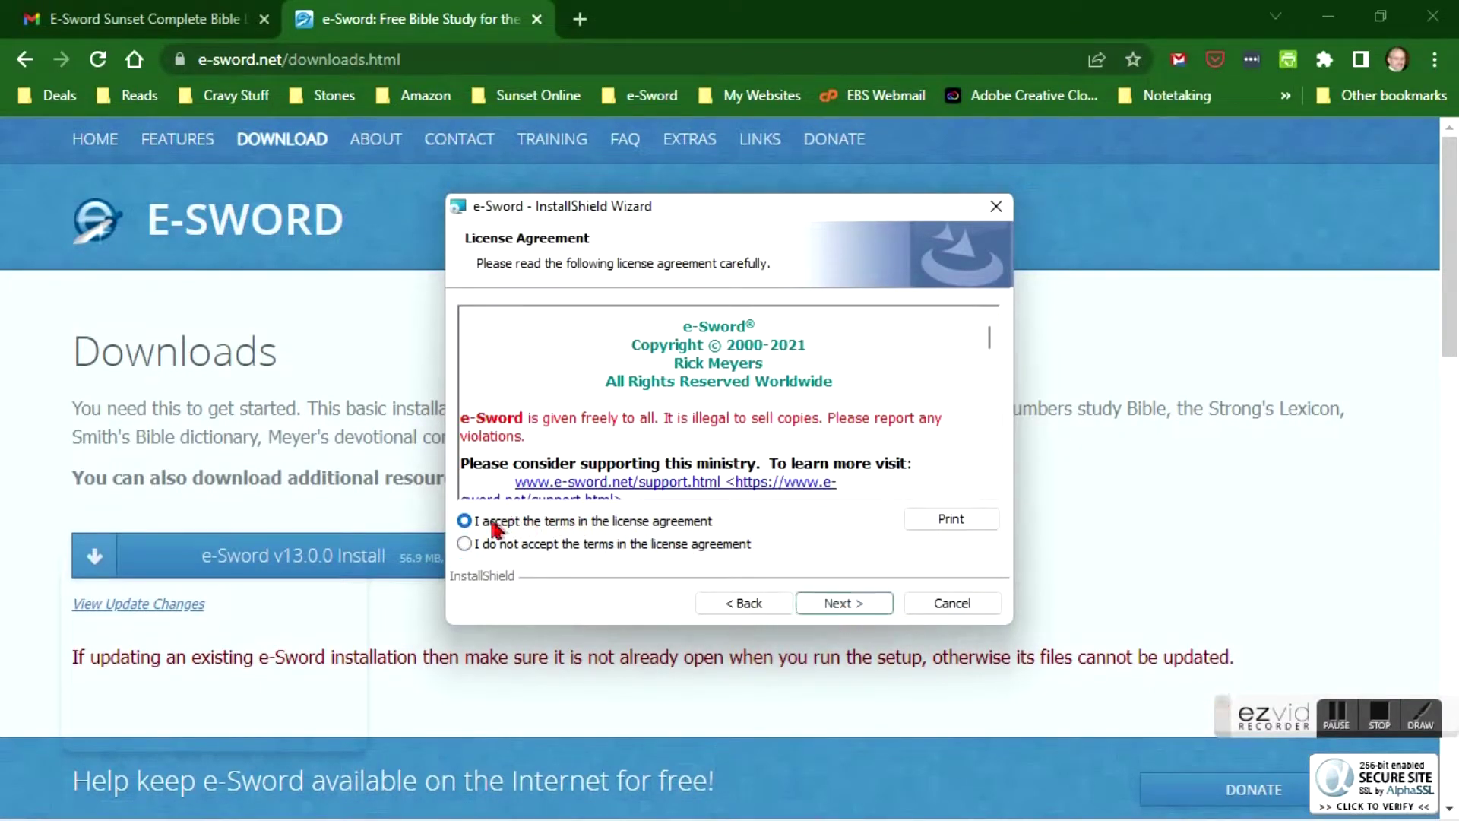
pyautogui.click(821, 605)
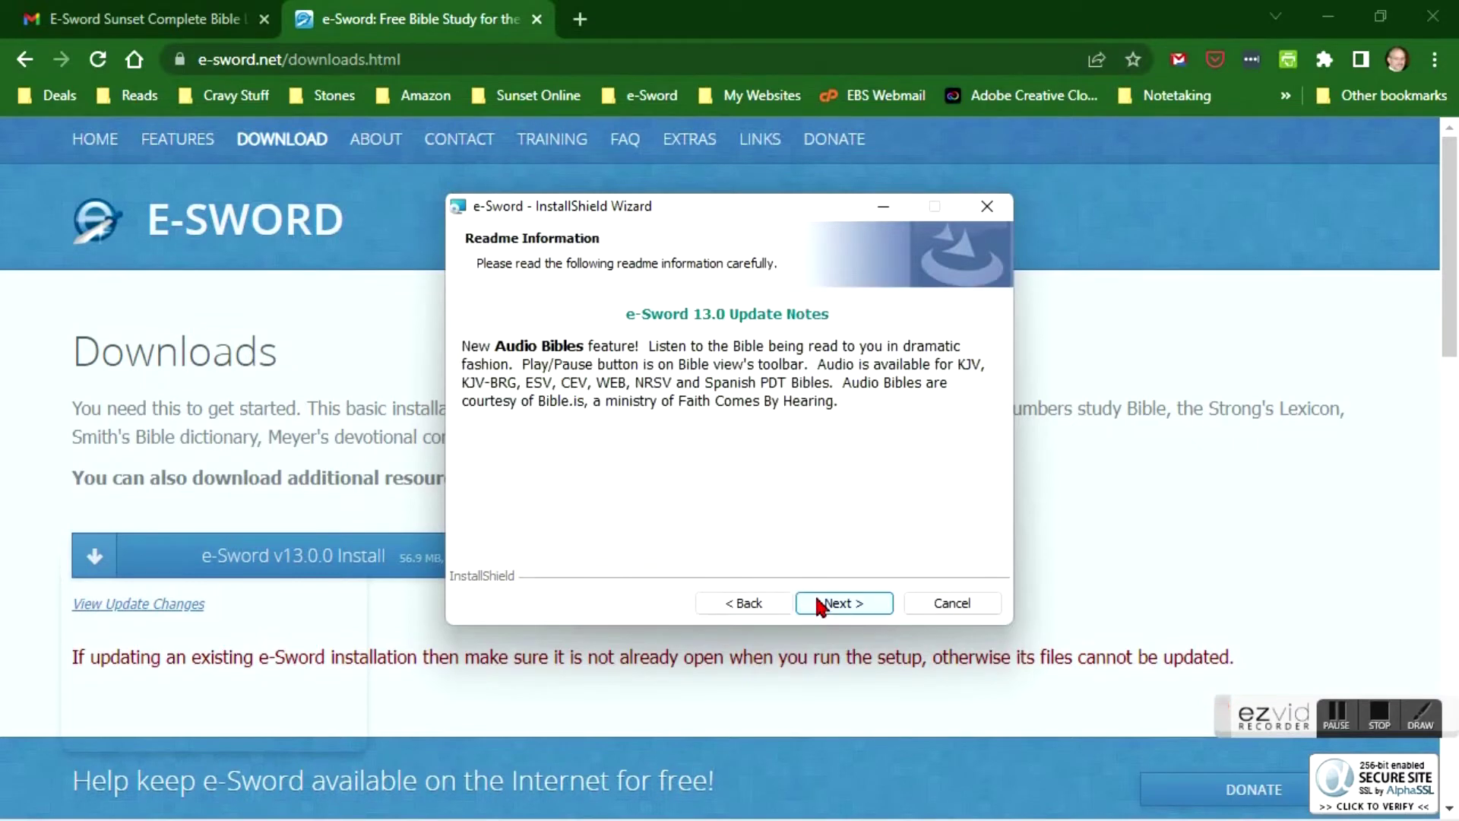
pyautogui.click(831, 603)
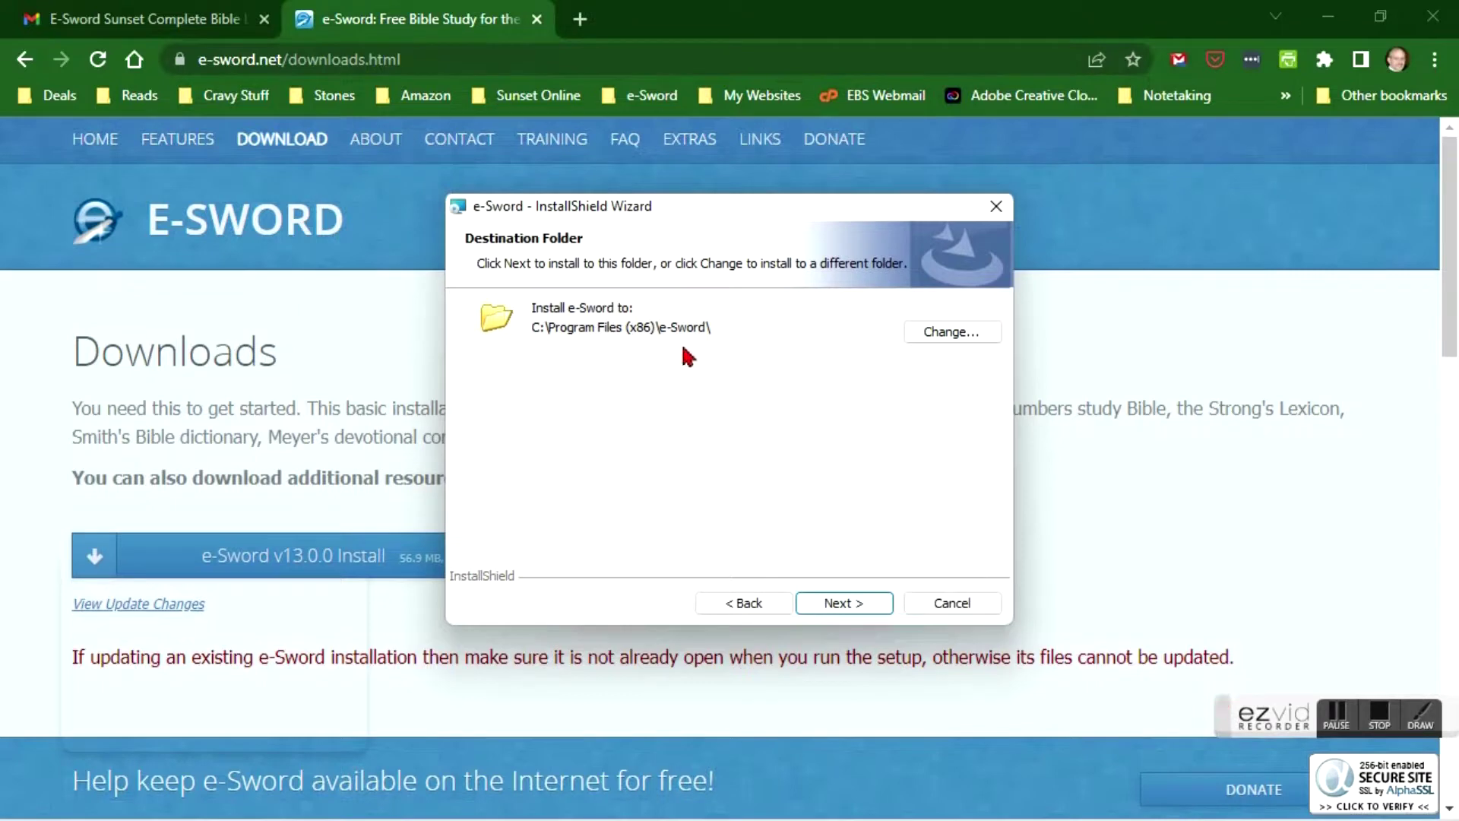
pyautogui.click(840, 606)
pyautogui.click(840, 602)
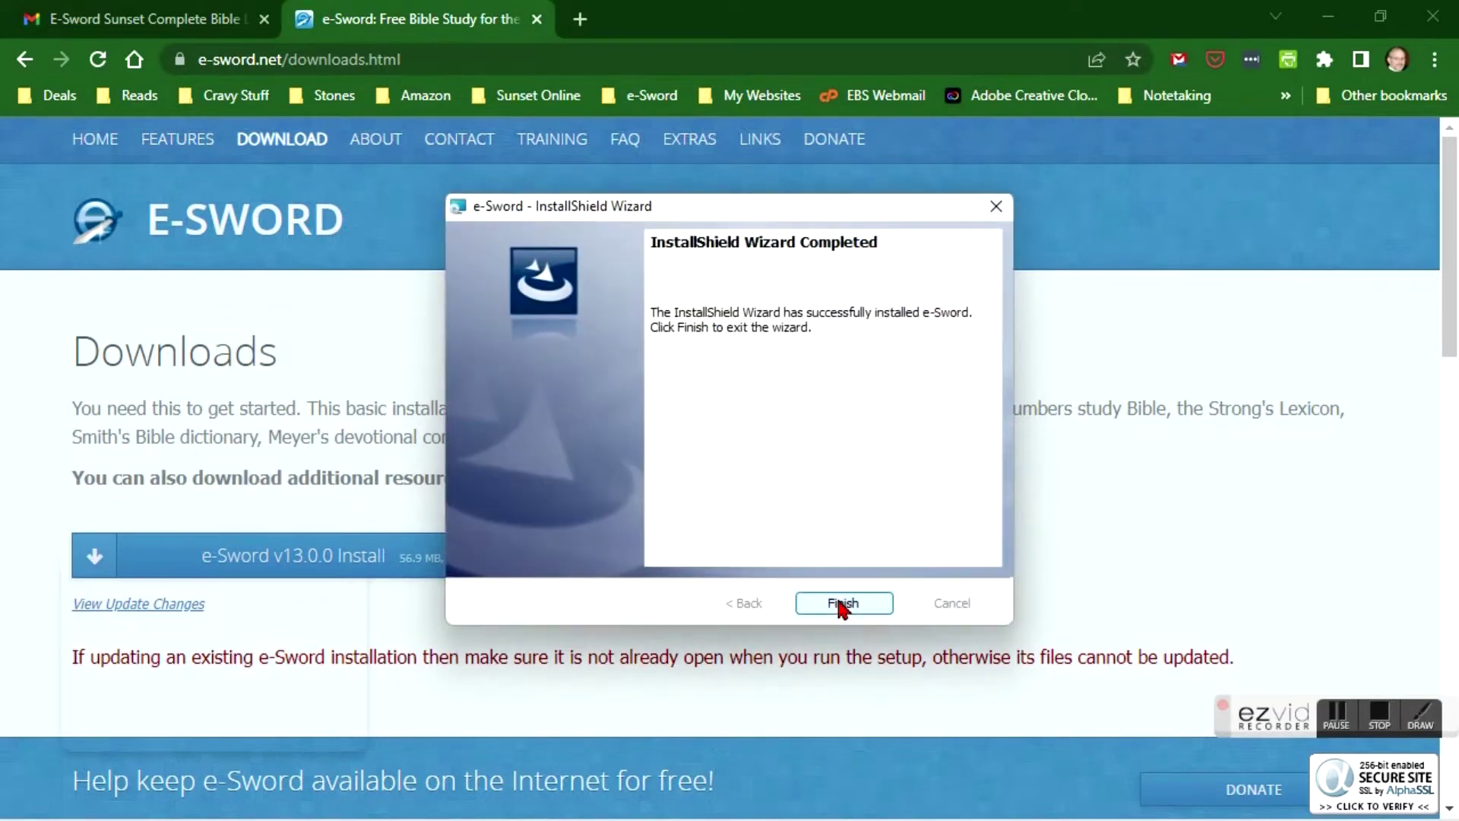
# Finish the setup wizard, then close the e-Sword support page and minimize the browser
pyautogui.click(843, 603)
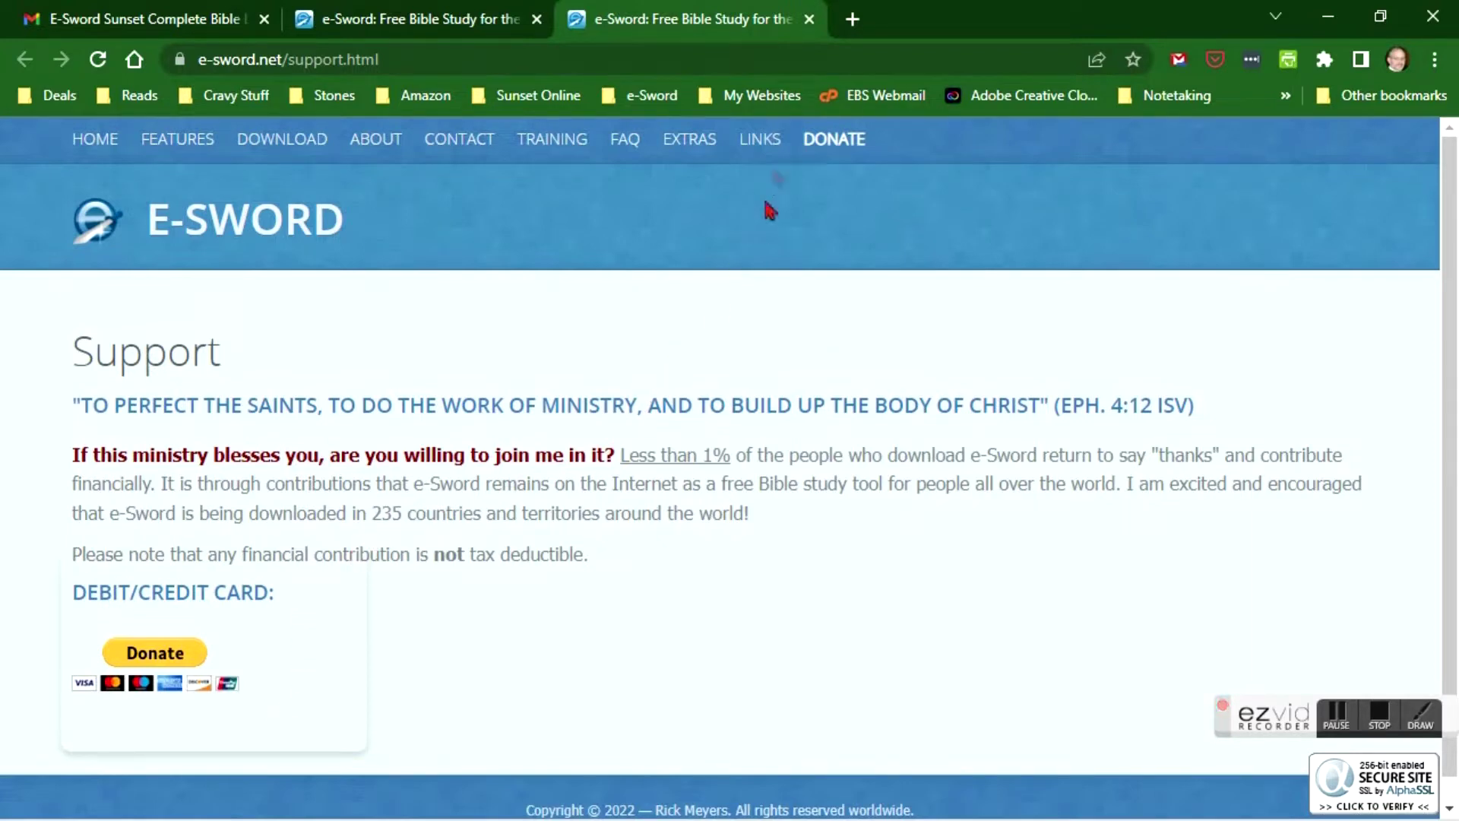
pyautogui.click(810, 20)
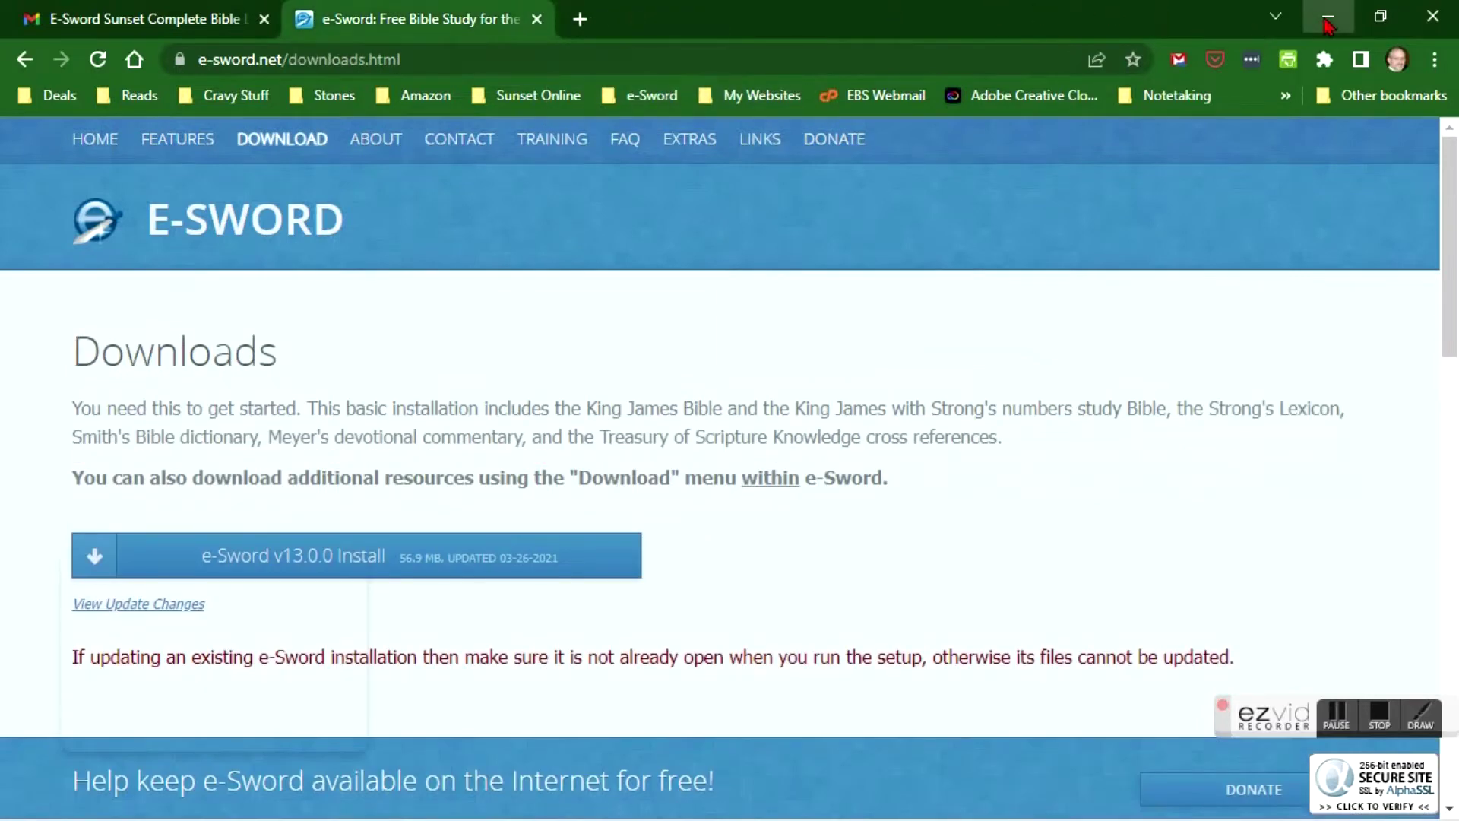
pyautogui.click(1328, 17)
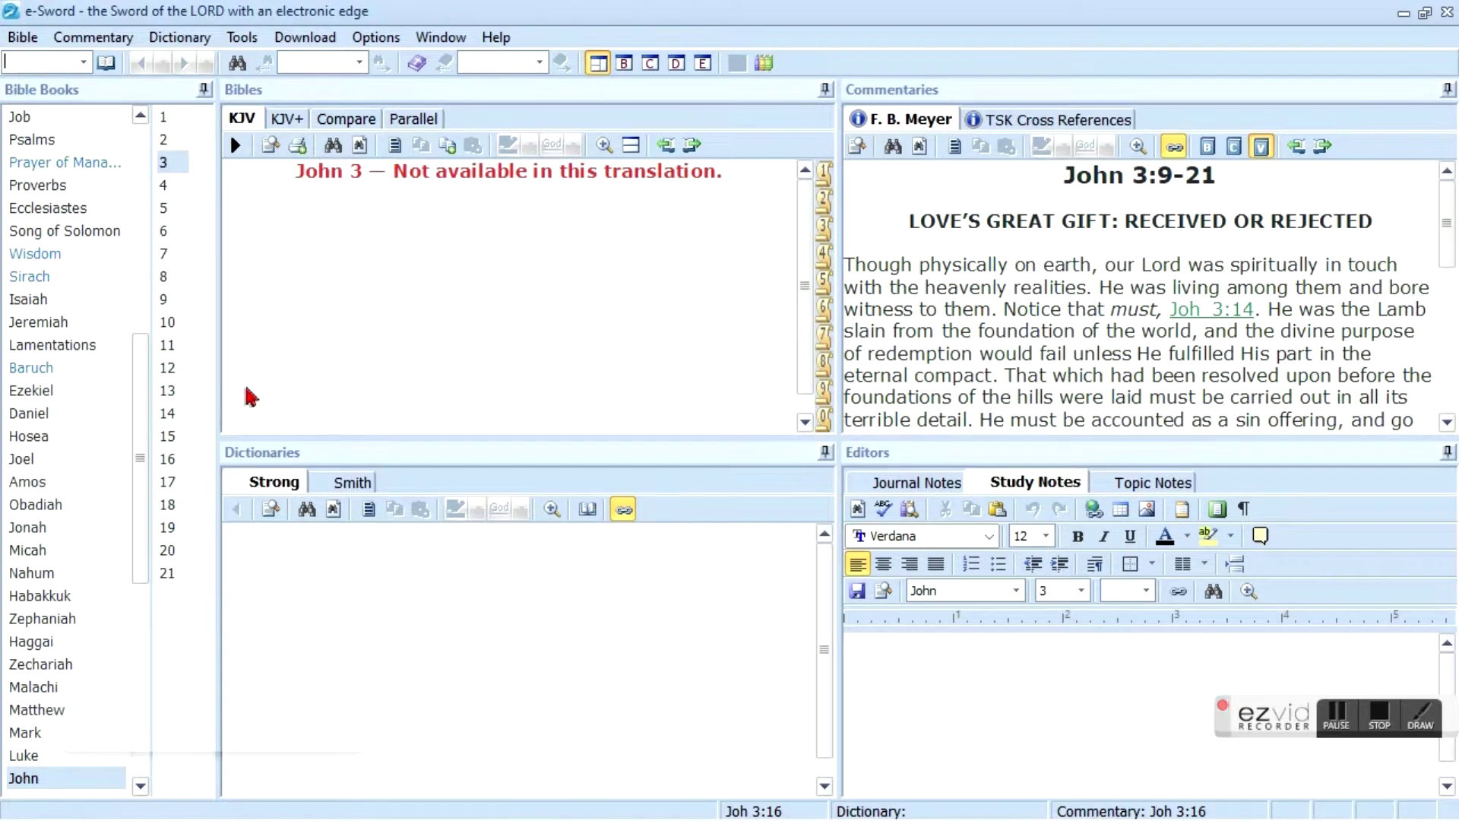
# In e-Sword, display John 3 in the KJV translation and keep the window maximized
pyautogui.click(299, 120)
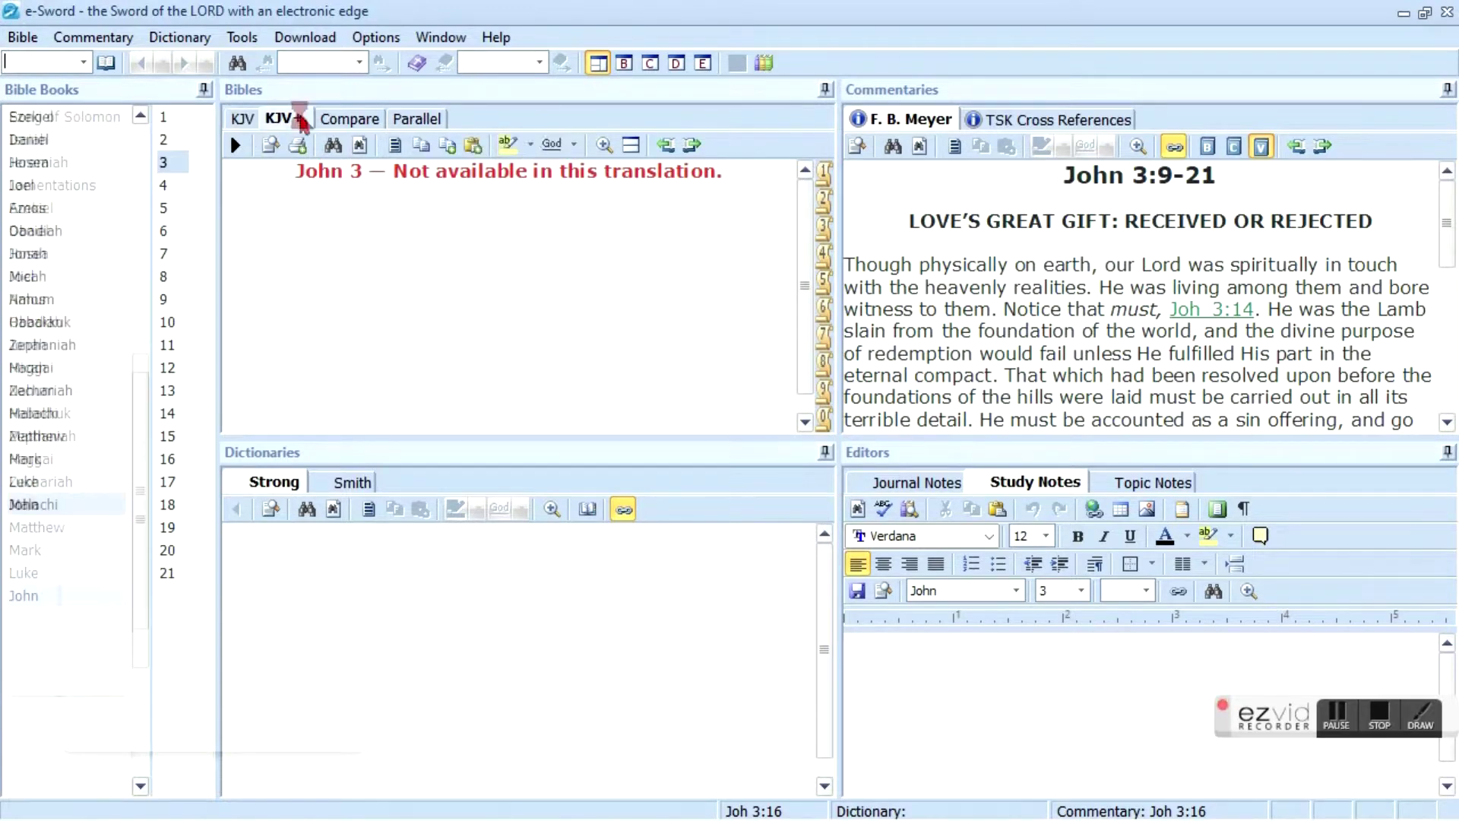
pyautogui.click(243, 120)
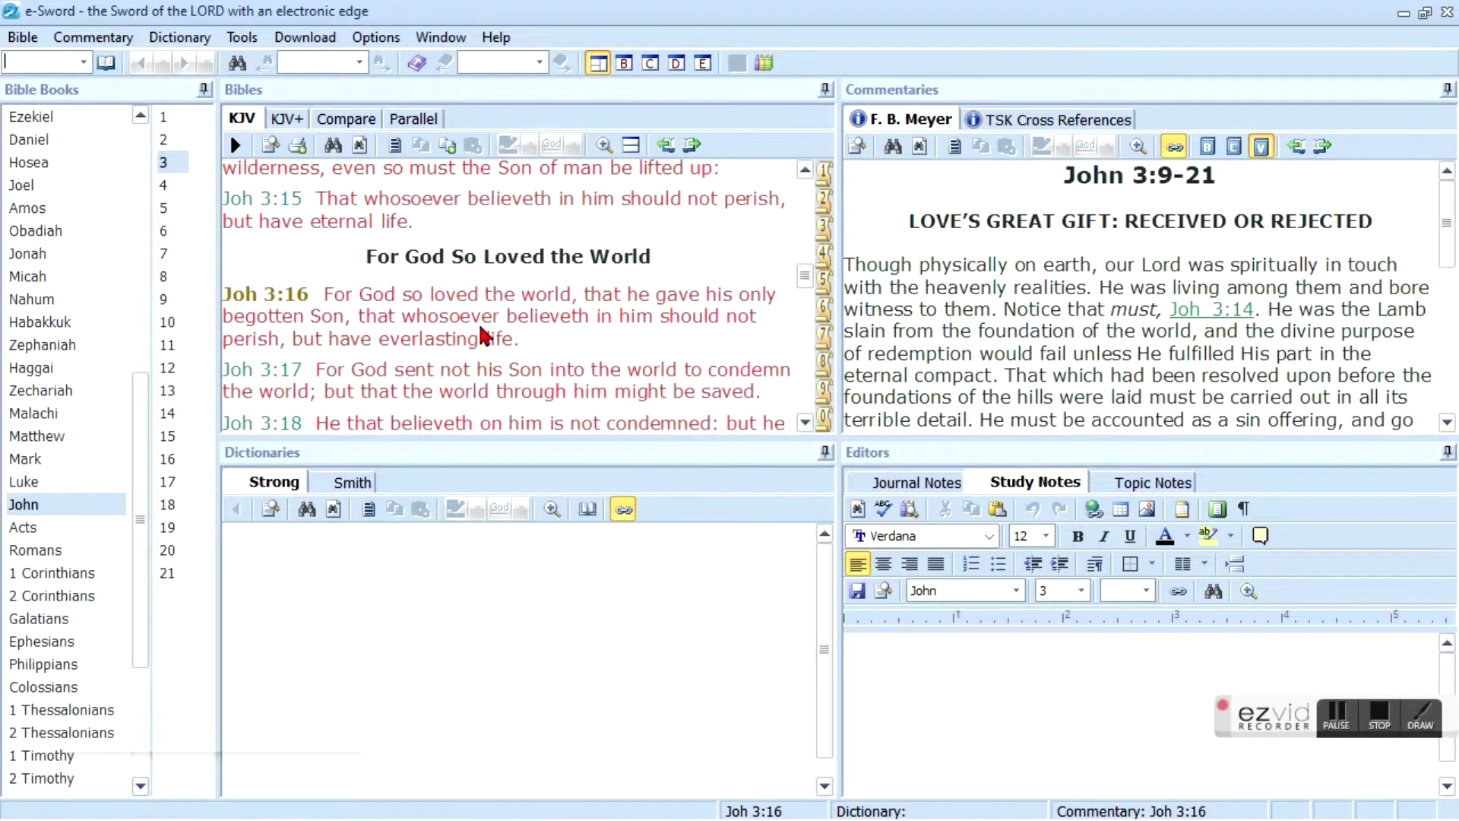
pyautogui.click(1427, 15)
pyautogui.moveTo(1424, 22)
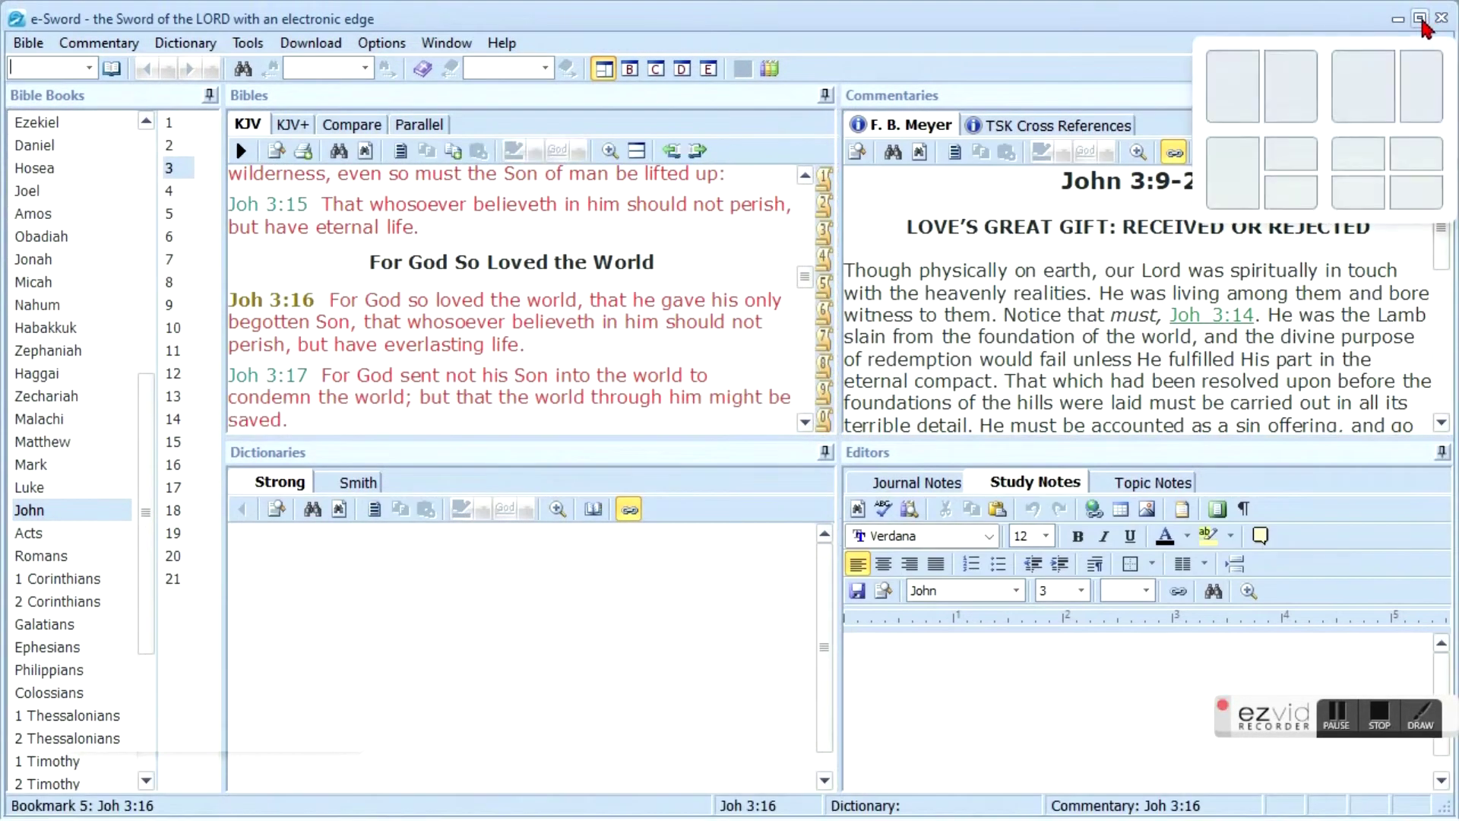
pyautogui.click(1422, 21)
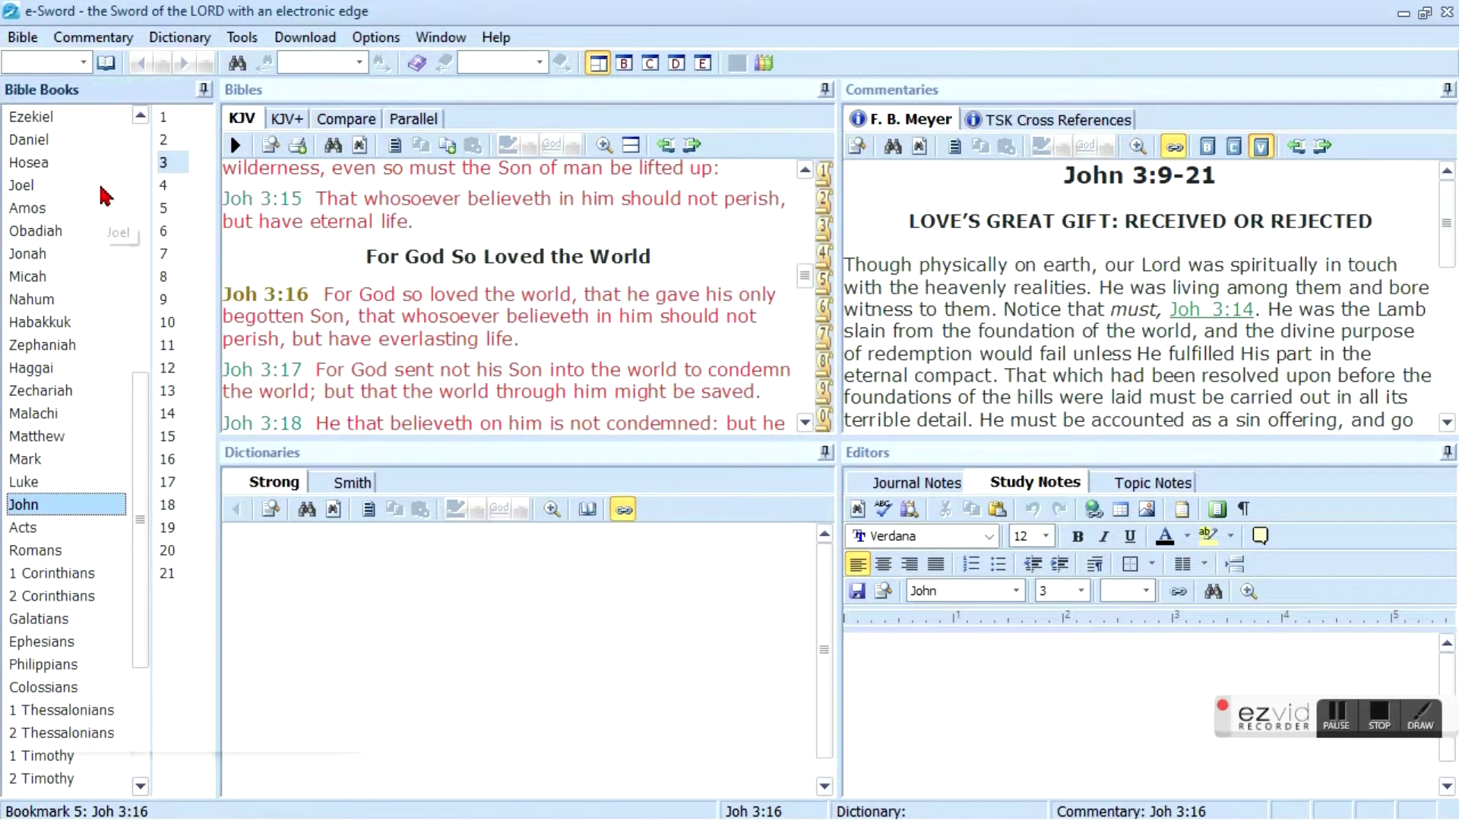
# Look through the Bible books list and compare the KJV+ text of John 3 with the plain KJV text
pyautogui.scroll(-4, 90, 426)
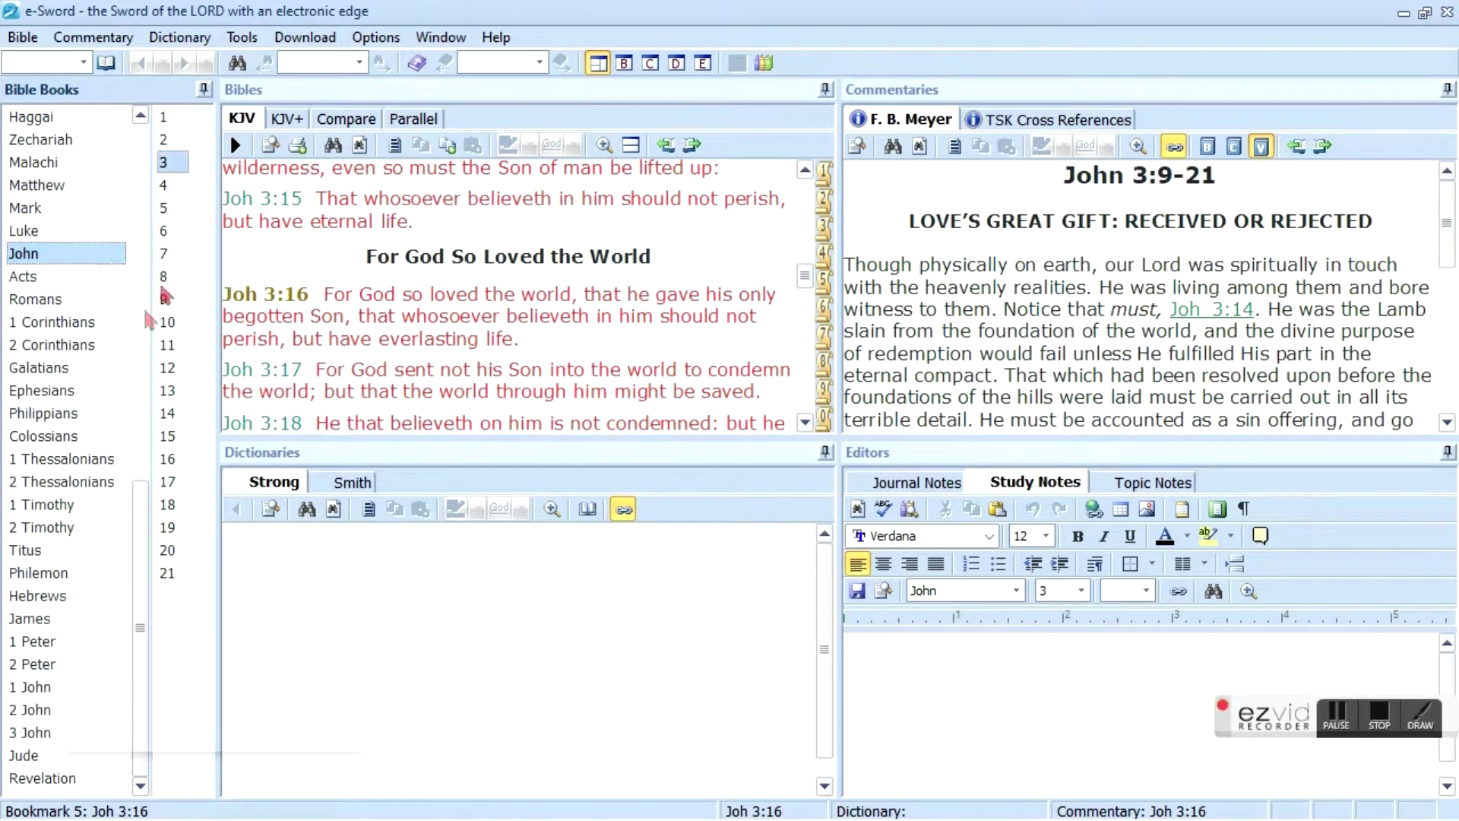
pyautogui.click(345, 201)
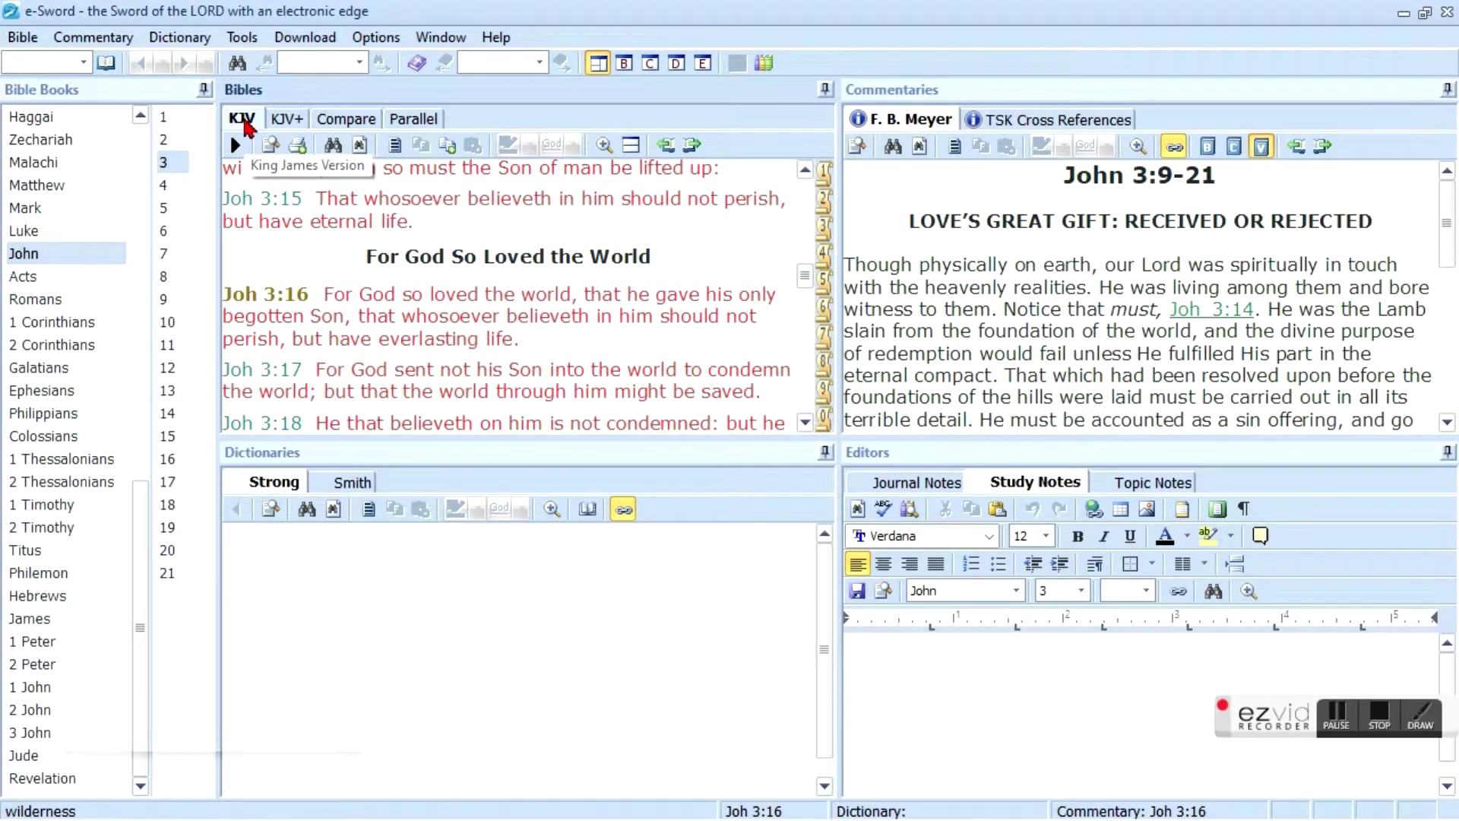
pyautogui.click(288, 122)
pyautogui.moveTo(273, 202)
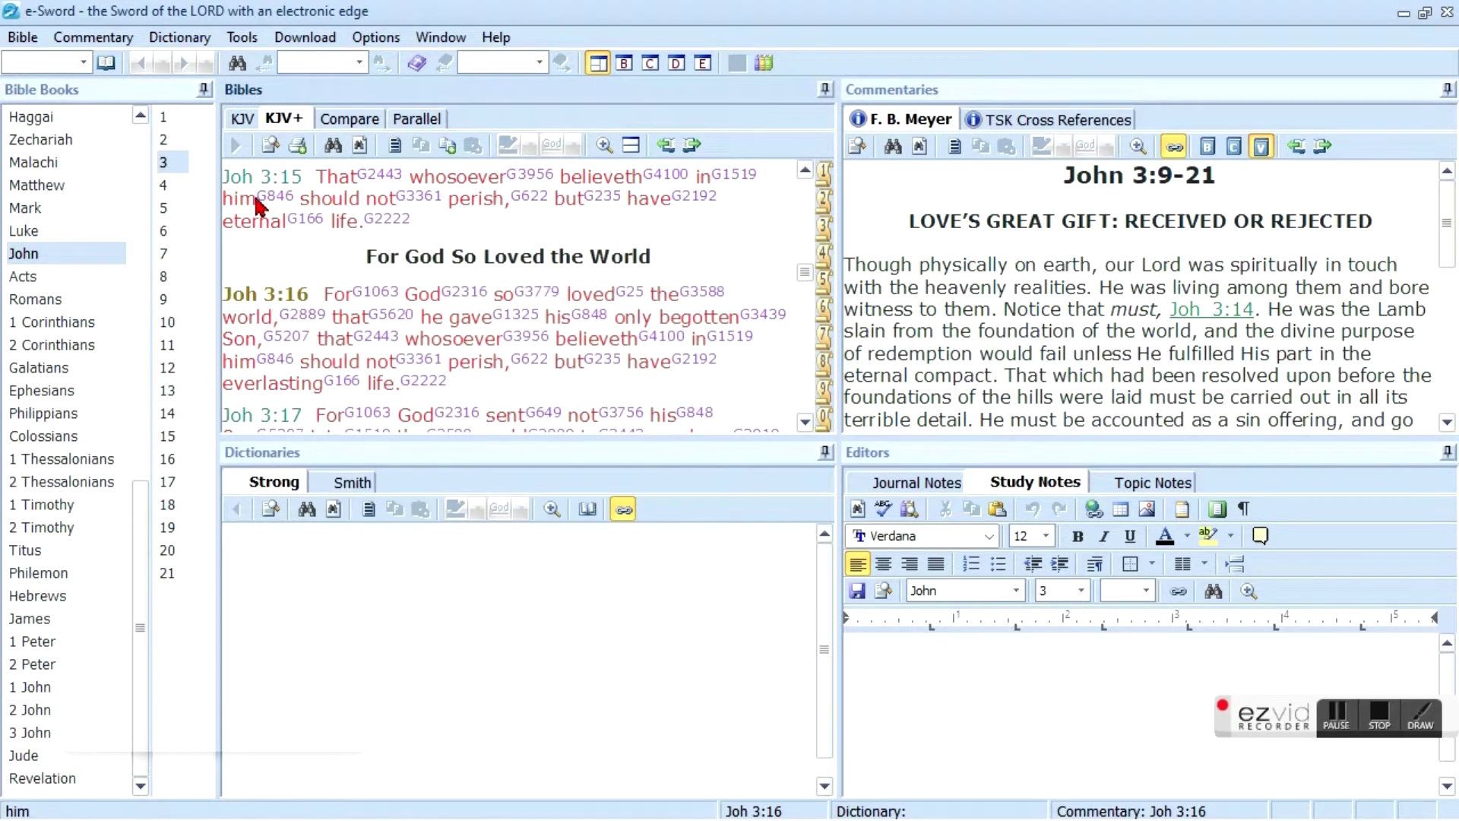
pyautogui.click(241, 119)
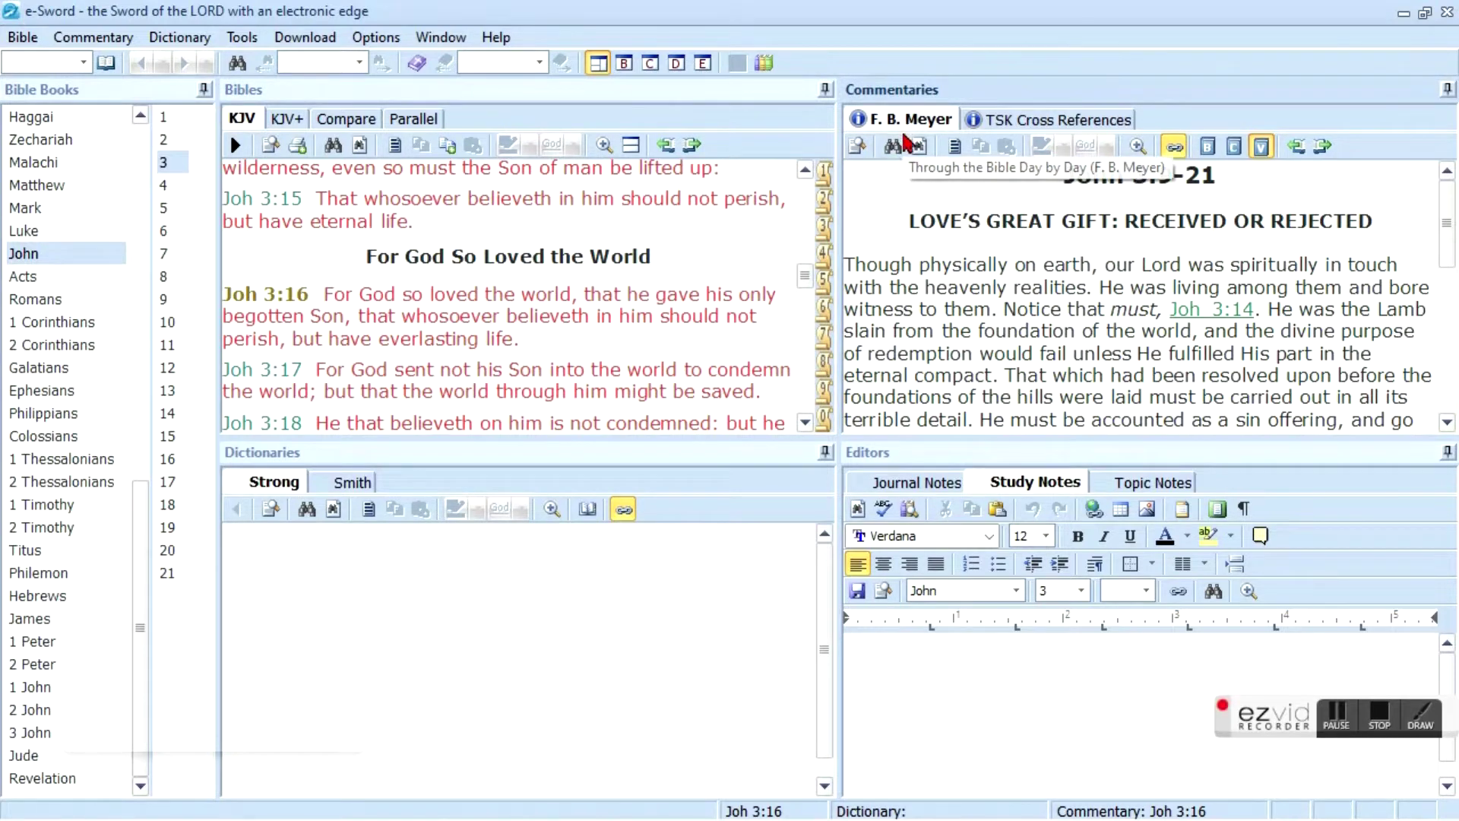
# View the TSK Cross References and F. B. Meyer commentaries and the Smith and Strong dictionaries
pyautogui.click(1031, 126)
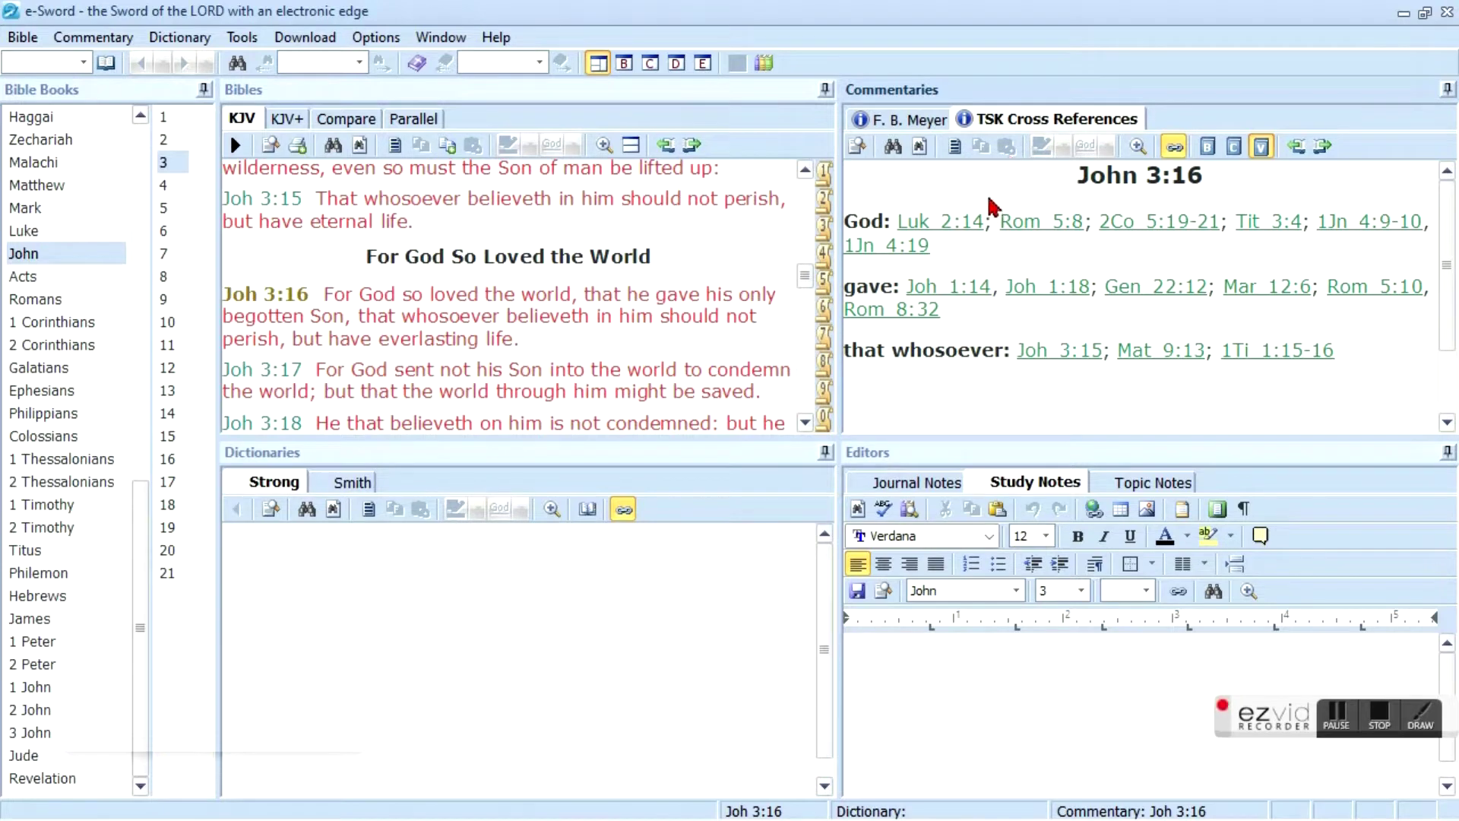
pyautogui.click(921, 129)
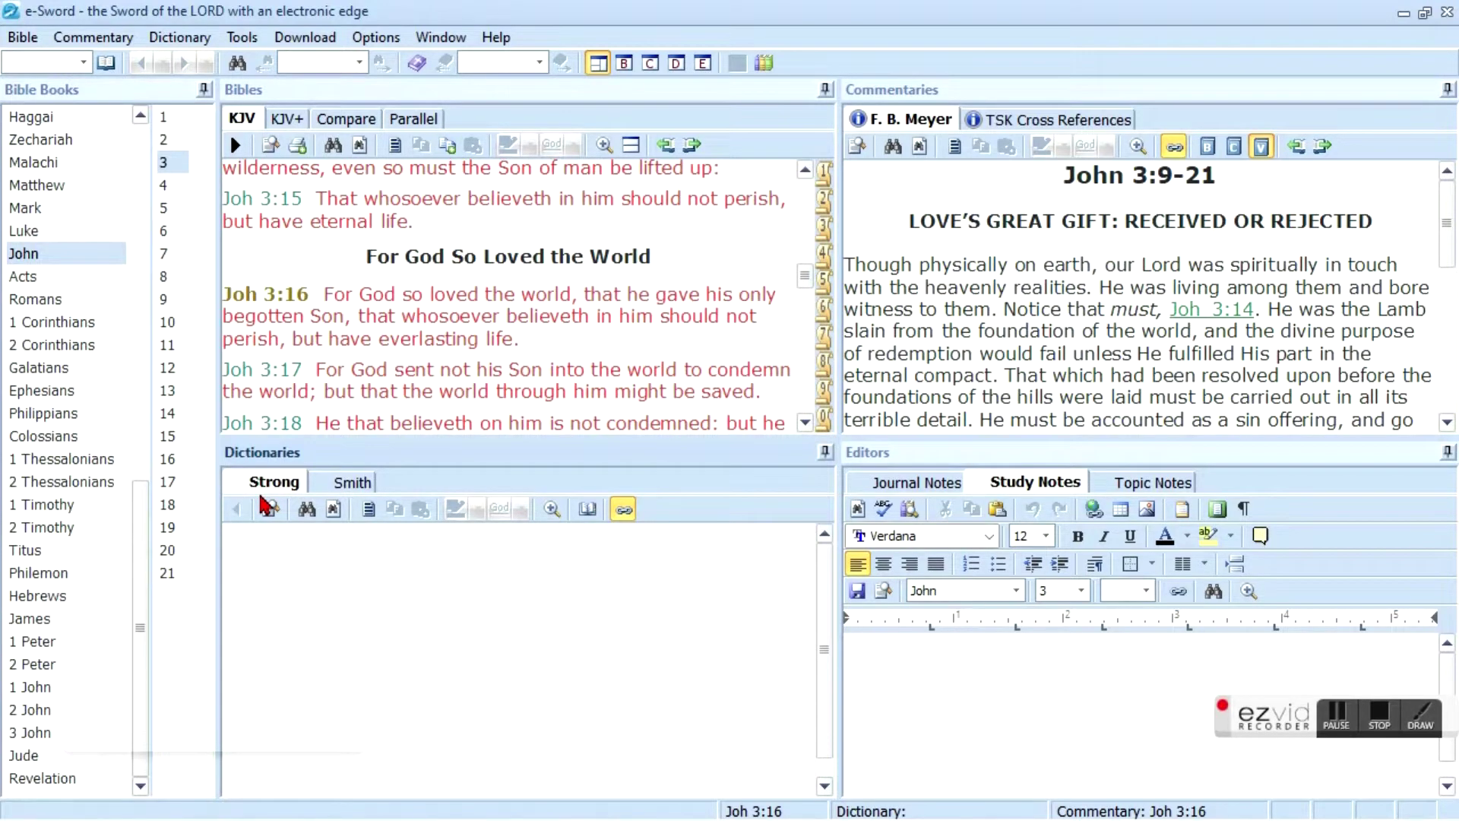
pyautogui.click(348, 486)
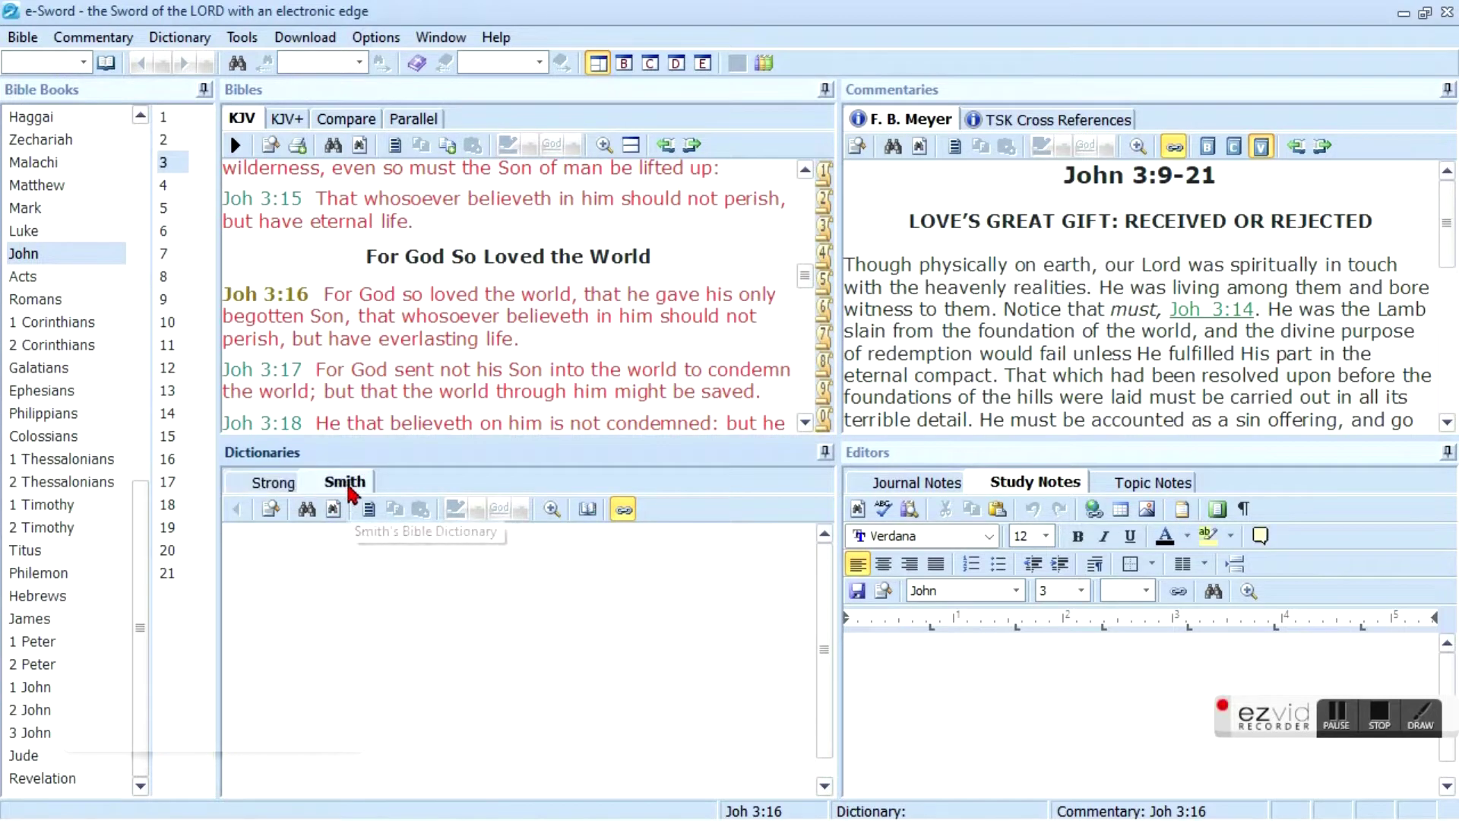
pyautogui.click(274, 485)
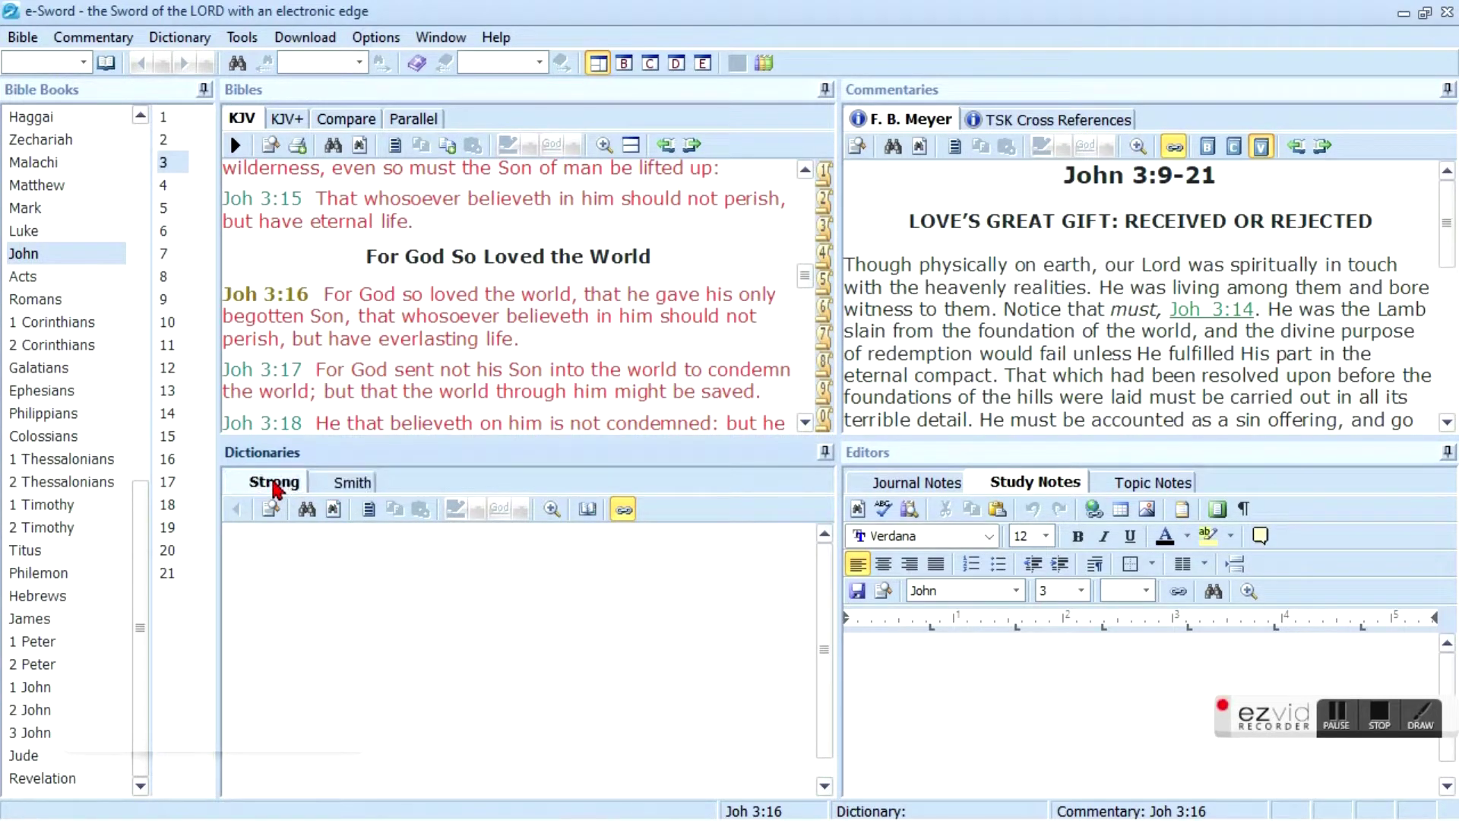
pyautogui.click(341, 491)
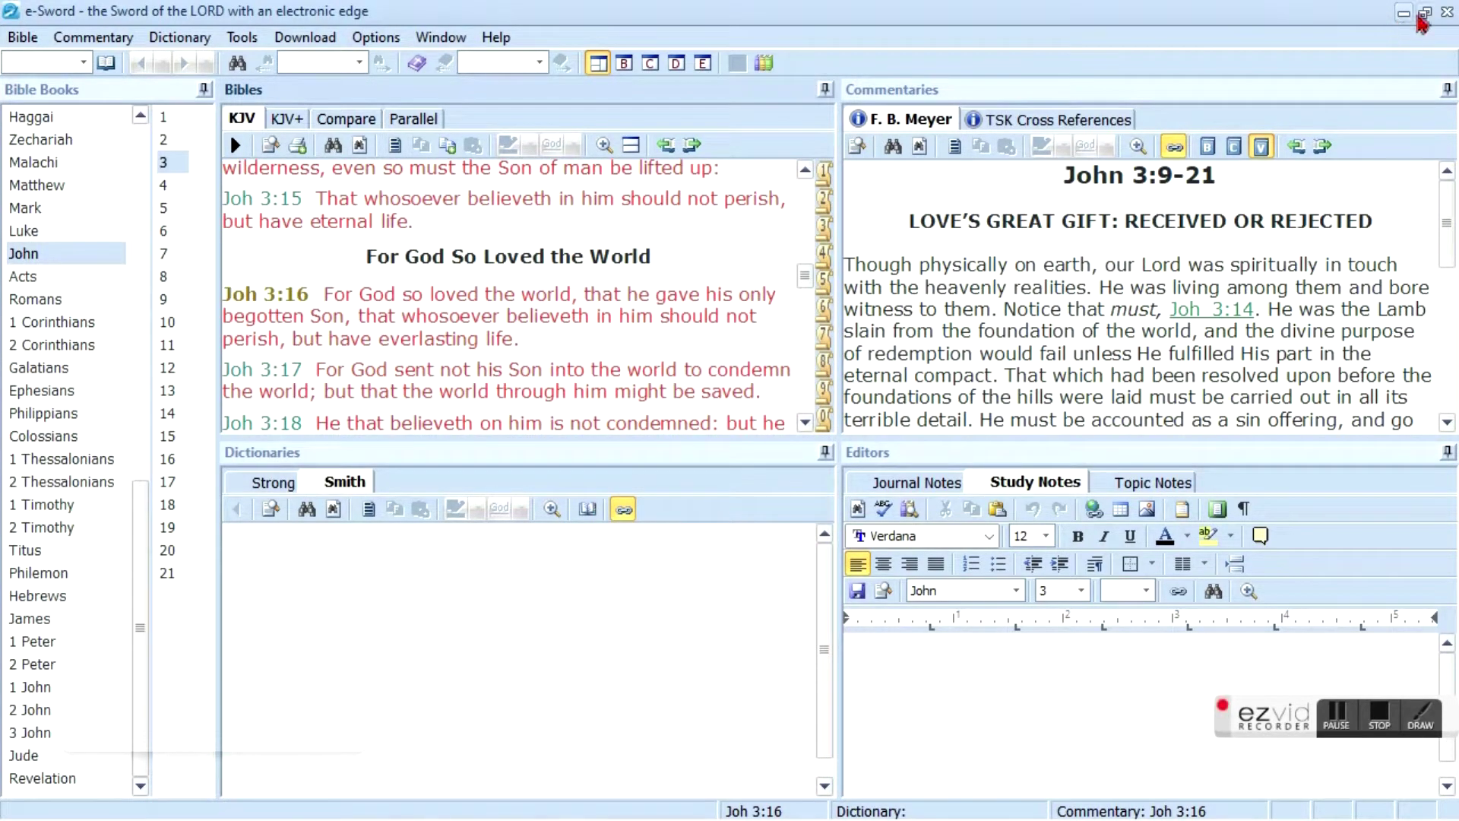
# Close e-Sword, switch to Chrome and open the e-Sword Sunset Complete Bible Library Dropbox folder from the e-mail
pyautogui.click(1449, 16)
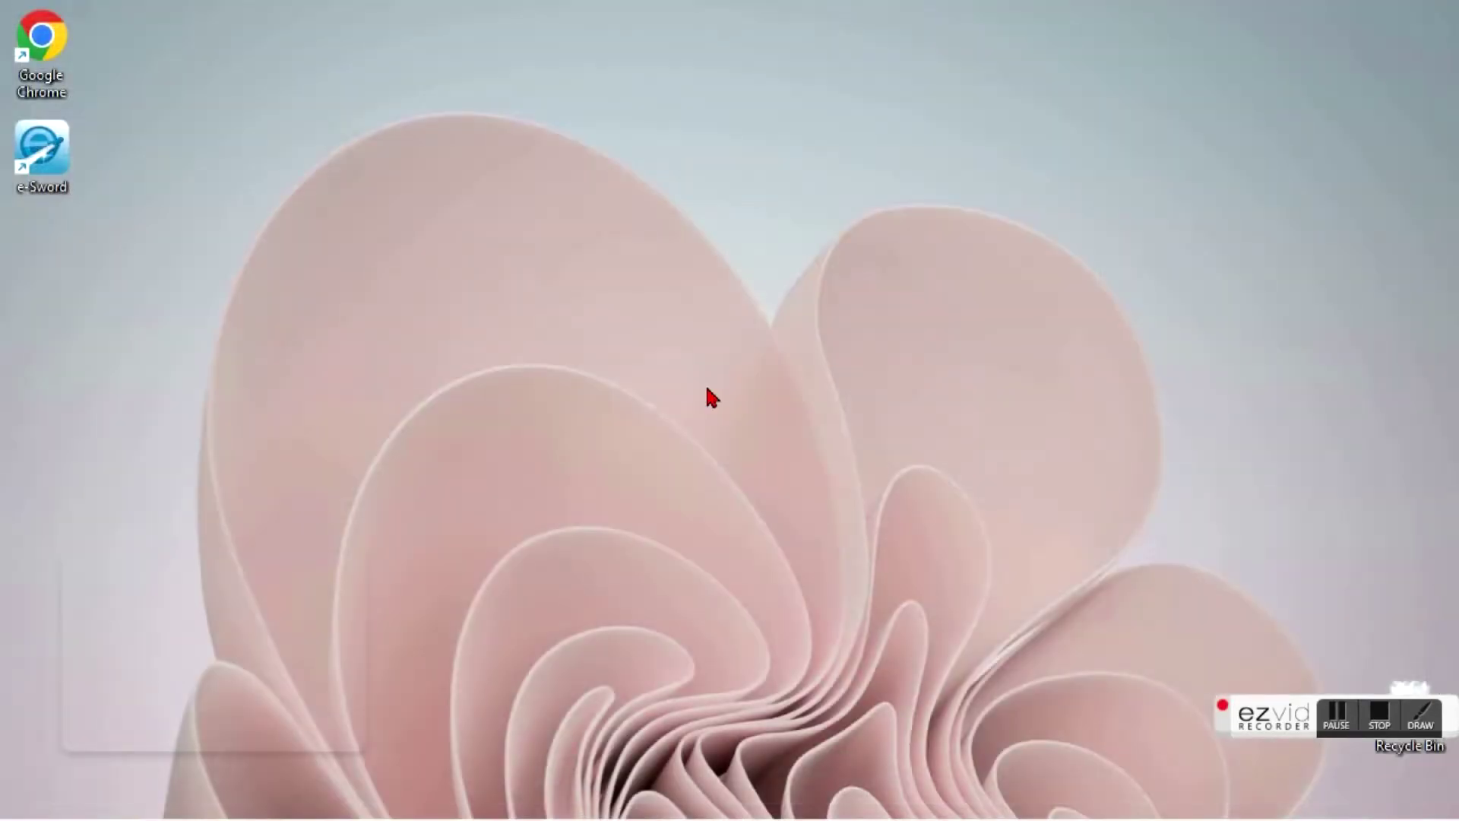
pyautogui.moveTo(698, 817)
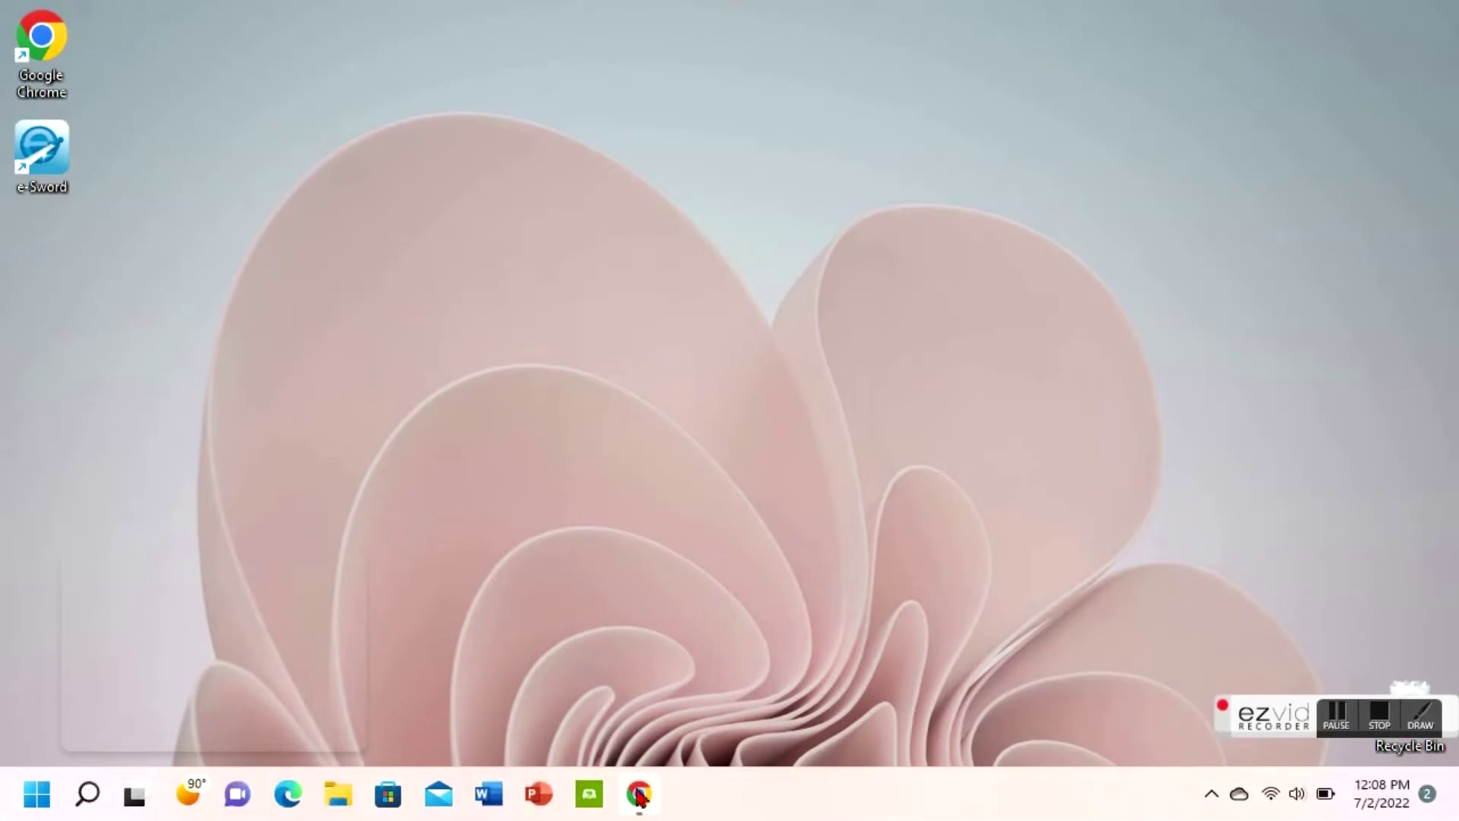
pyautogui.click(640, 795)
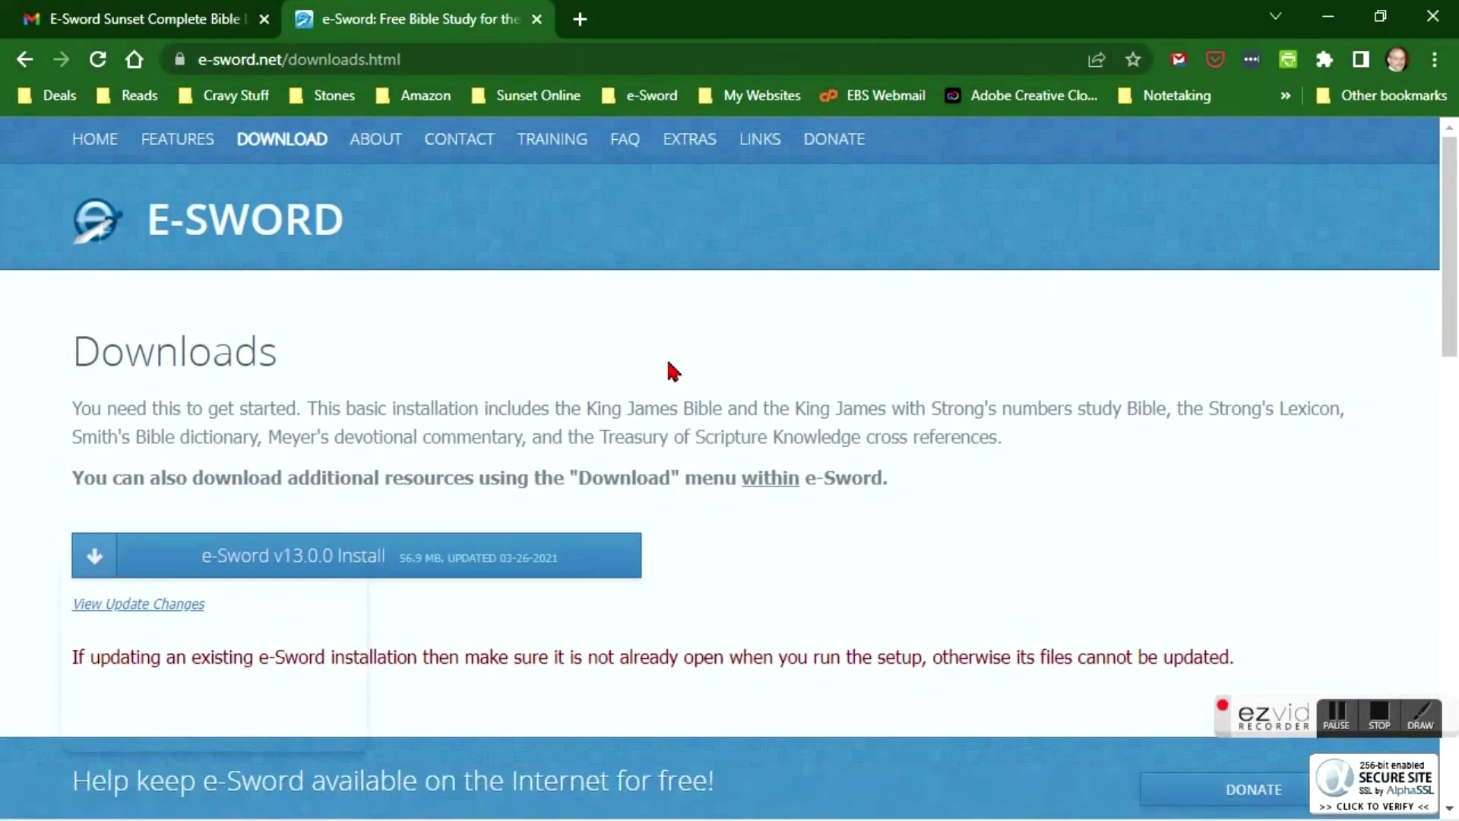
pyautogui.click(161, 25)
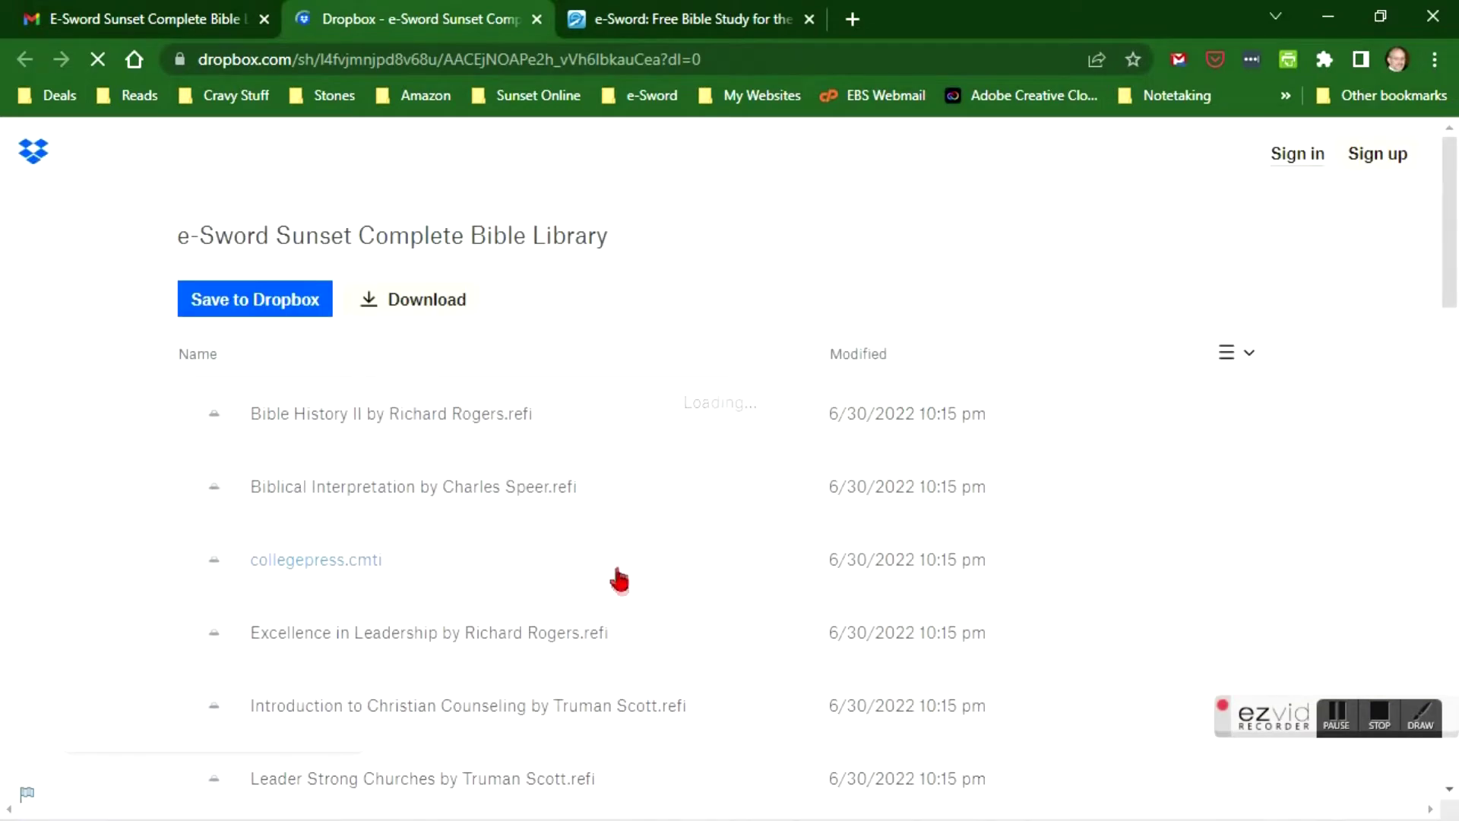
# Examine the list of resource files in the shared Dropbox library folder
pyautogui.scroll(-5, 1085, 435)
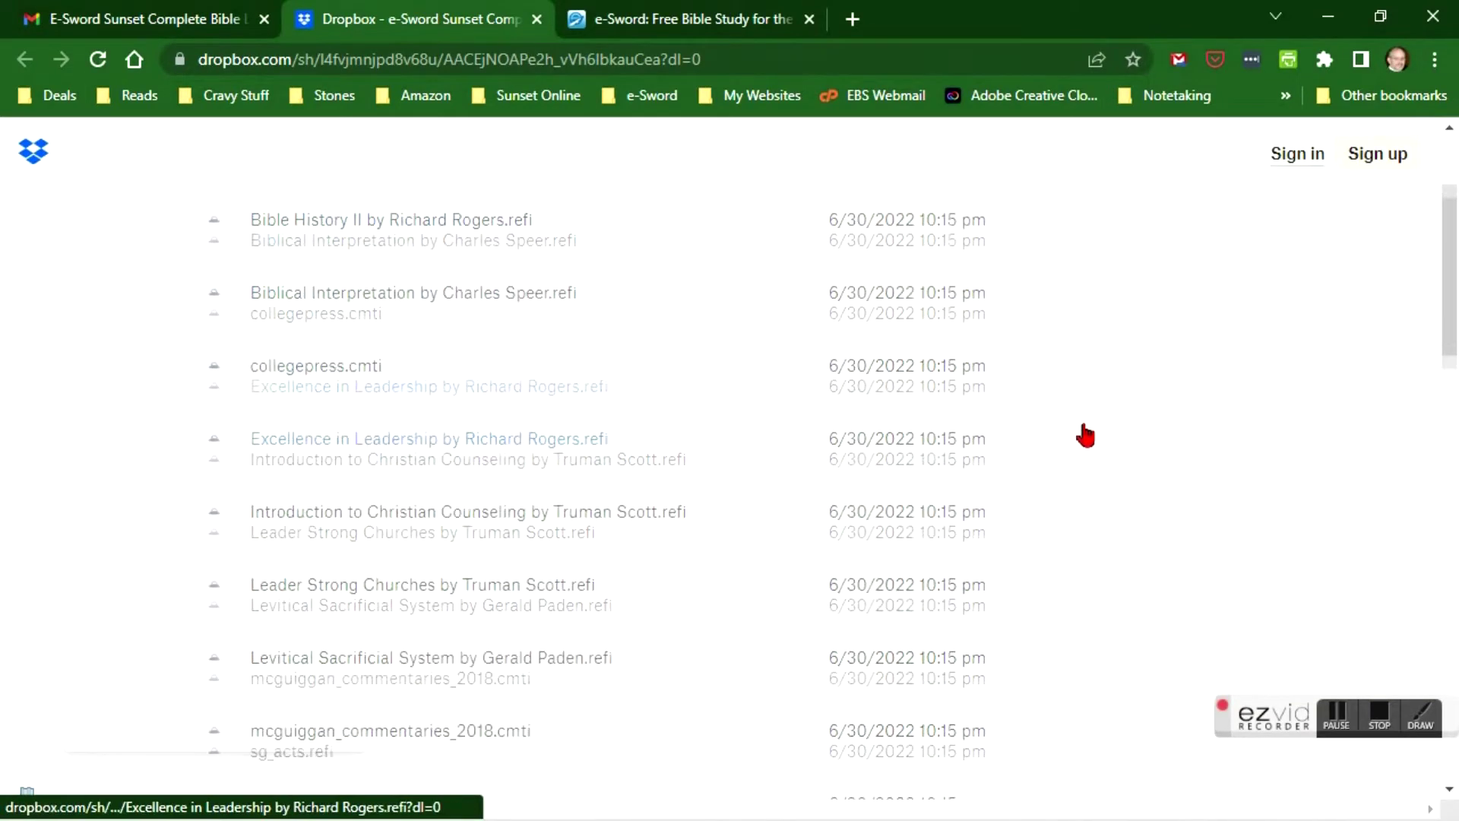
pyautogui.scroll(-13, 1085, 435)
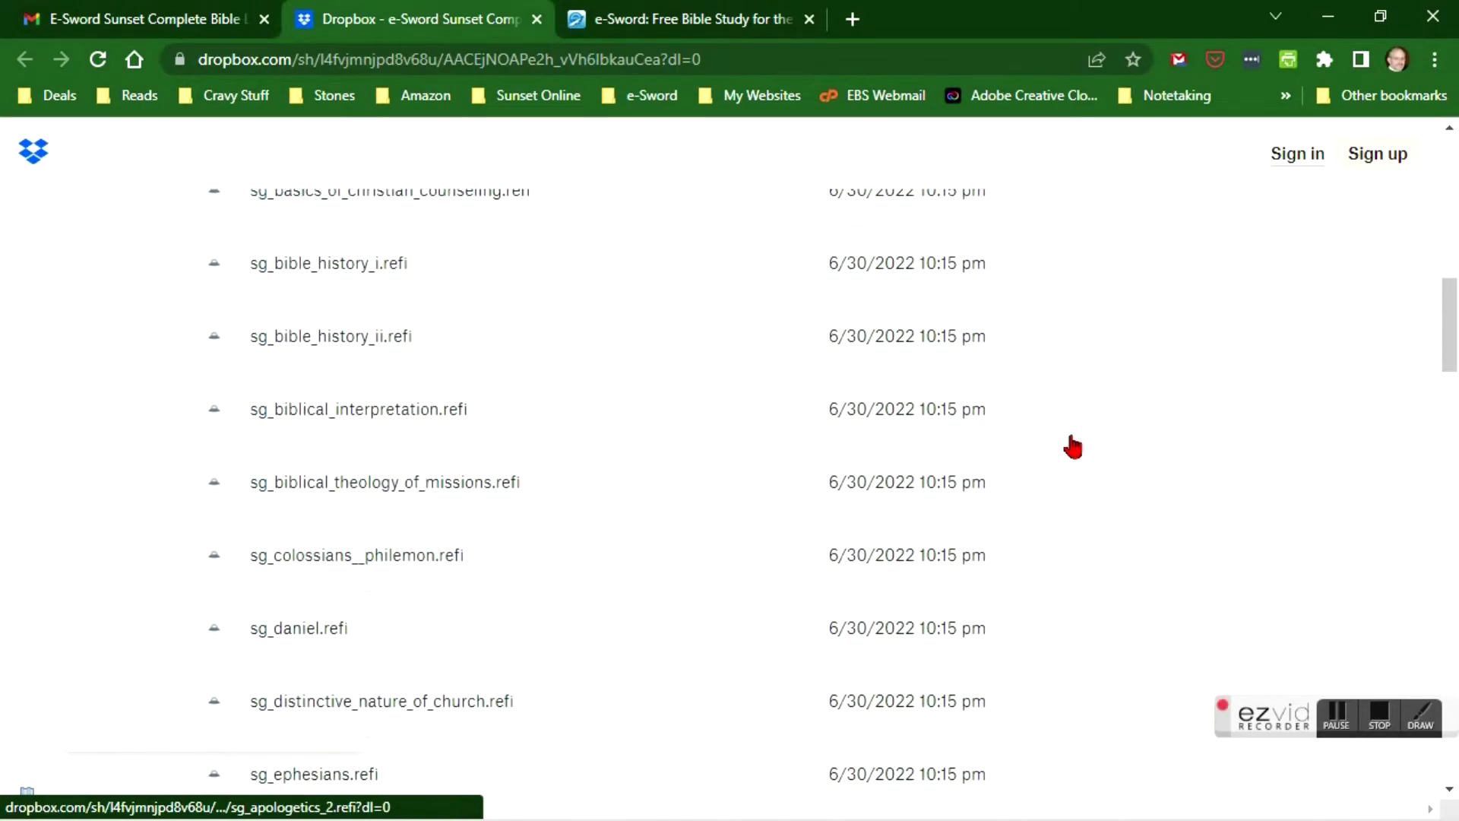
pyautogui.scroll(-8, 1064, 449)
pyautogui.scroll(9, 1053, 449)
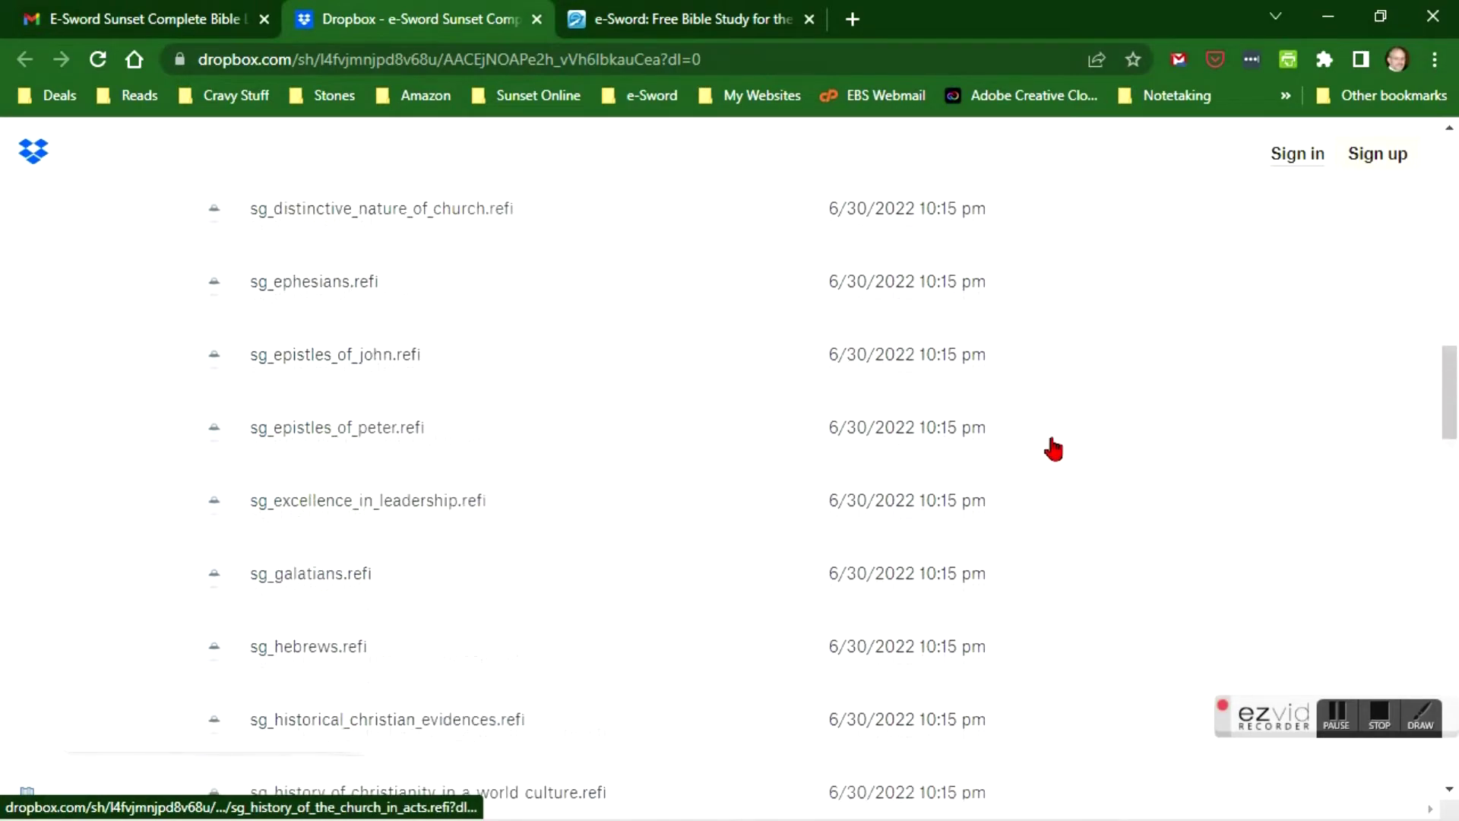
pyautogui.scroll(15, 1053, 449)
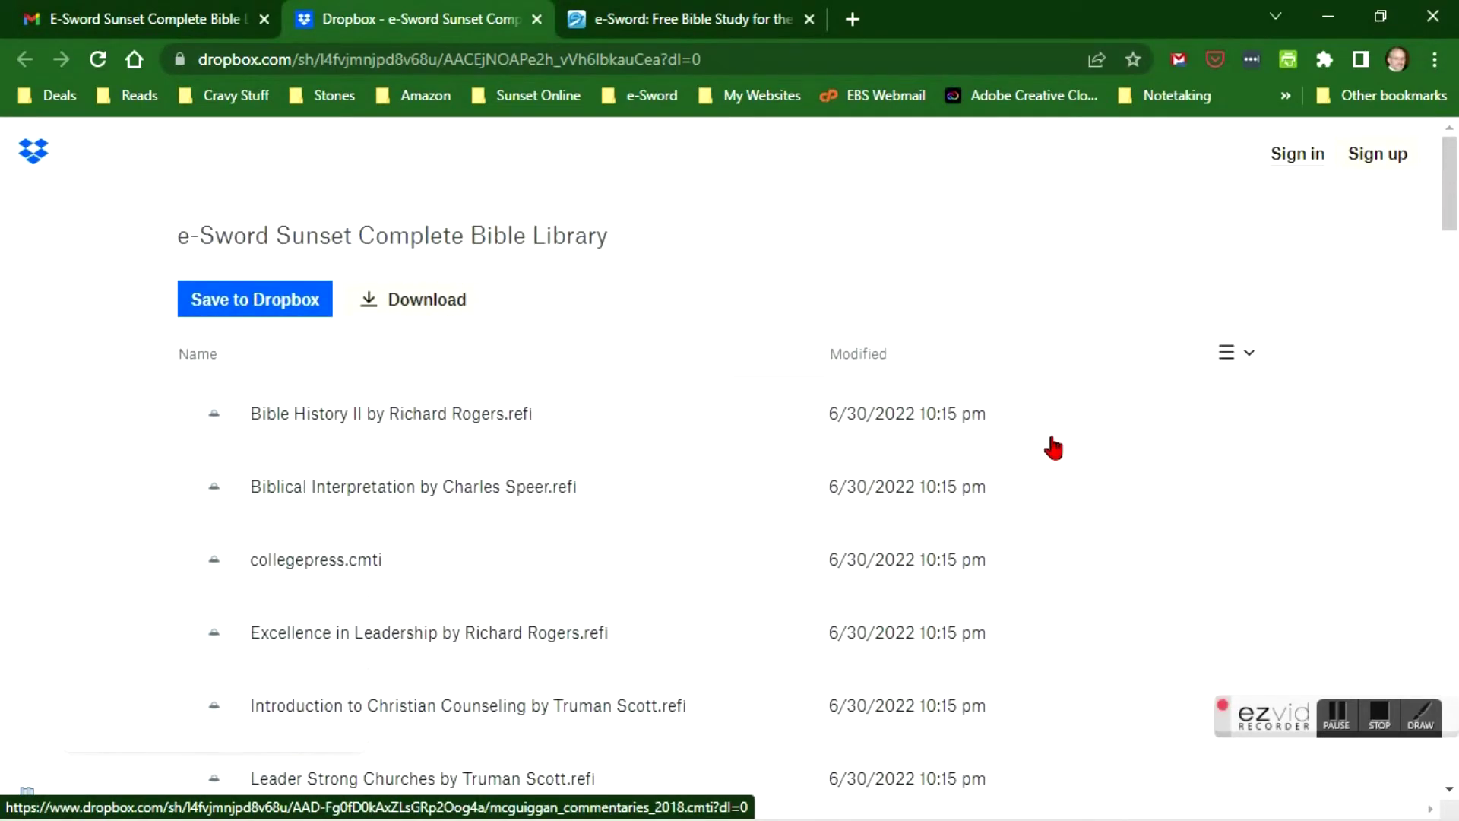
# Download the whole shared Dropbox folder to Downloads as e-Sword Sunset Complete Bible Library.zip
pyautogui.click(423, 308)
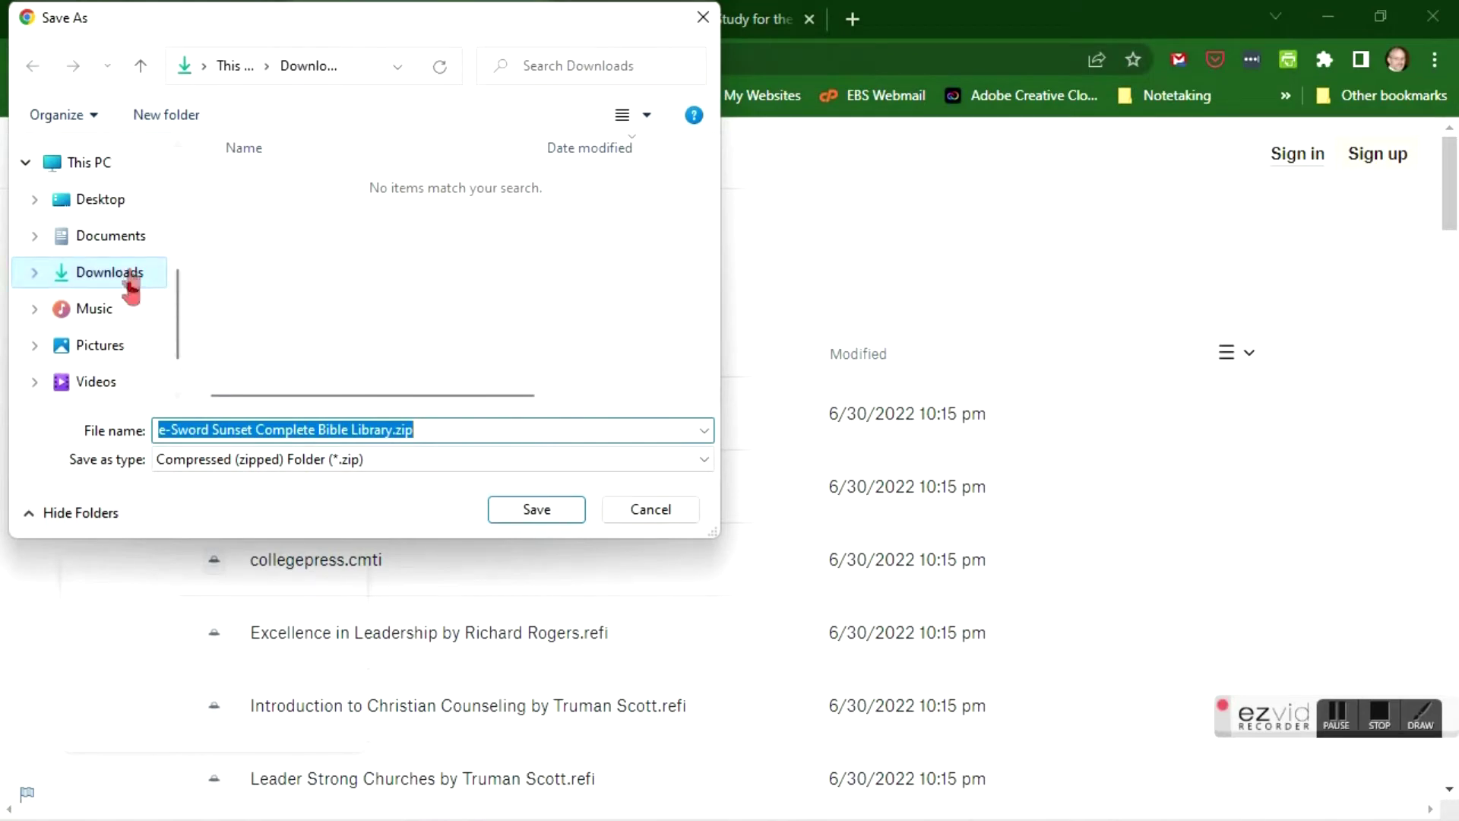
pyautogui.click(424, 429)
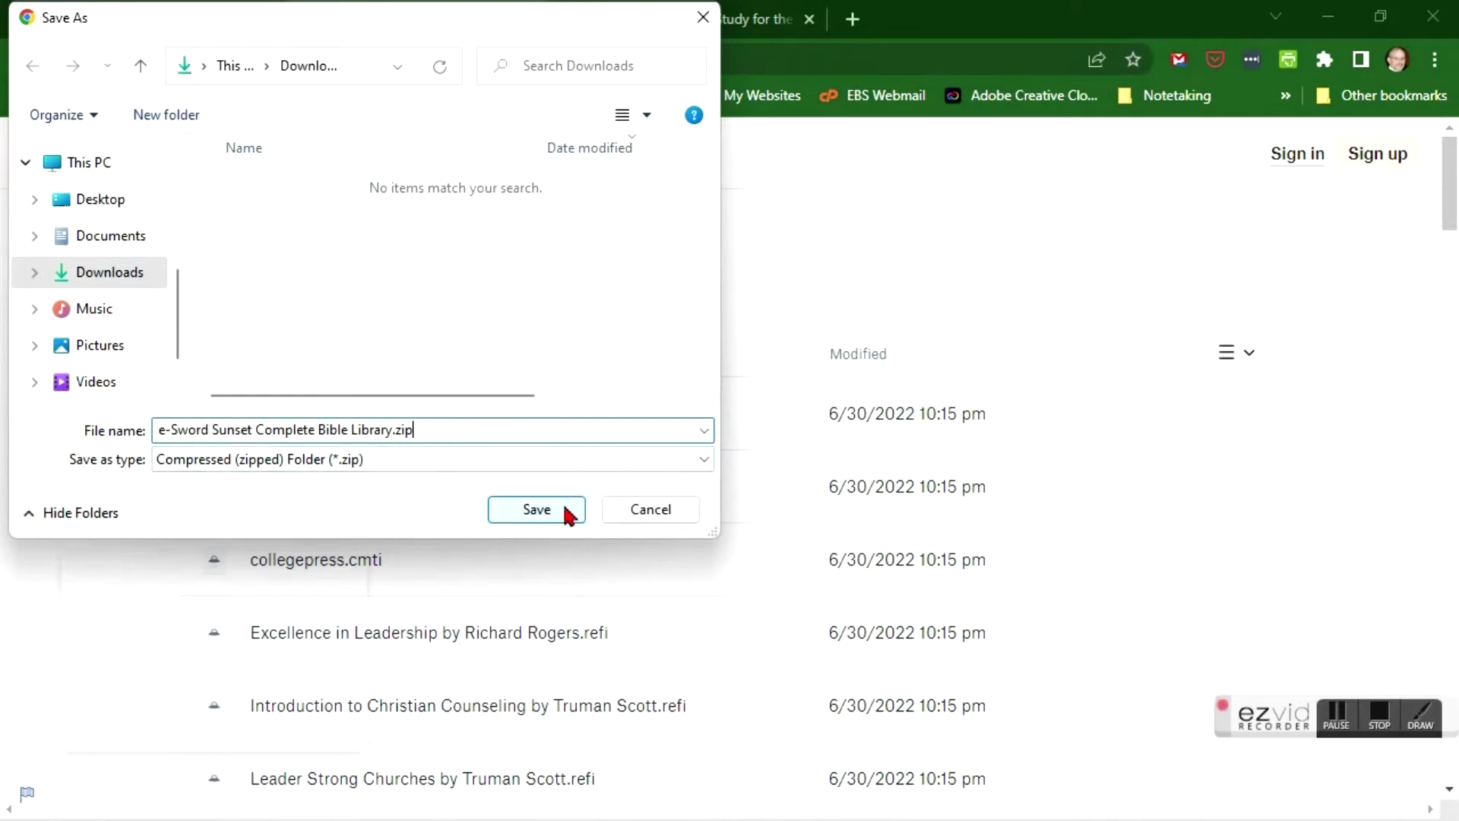
pyautogui.click(530, 512)
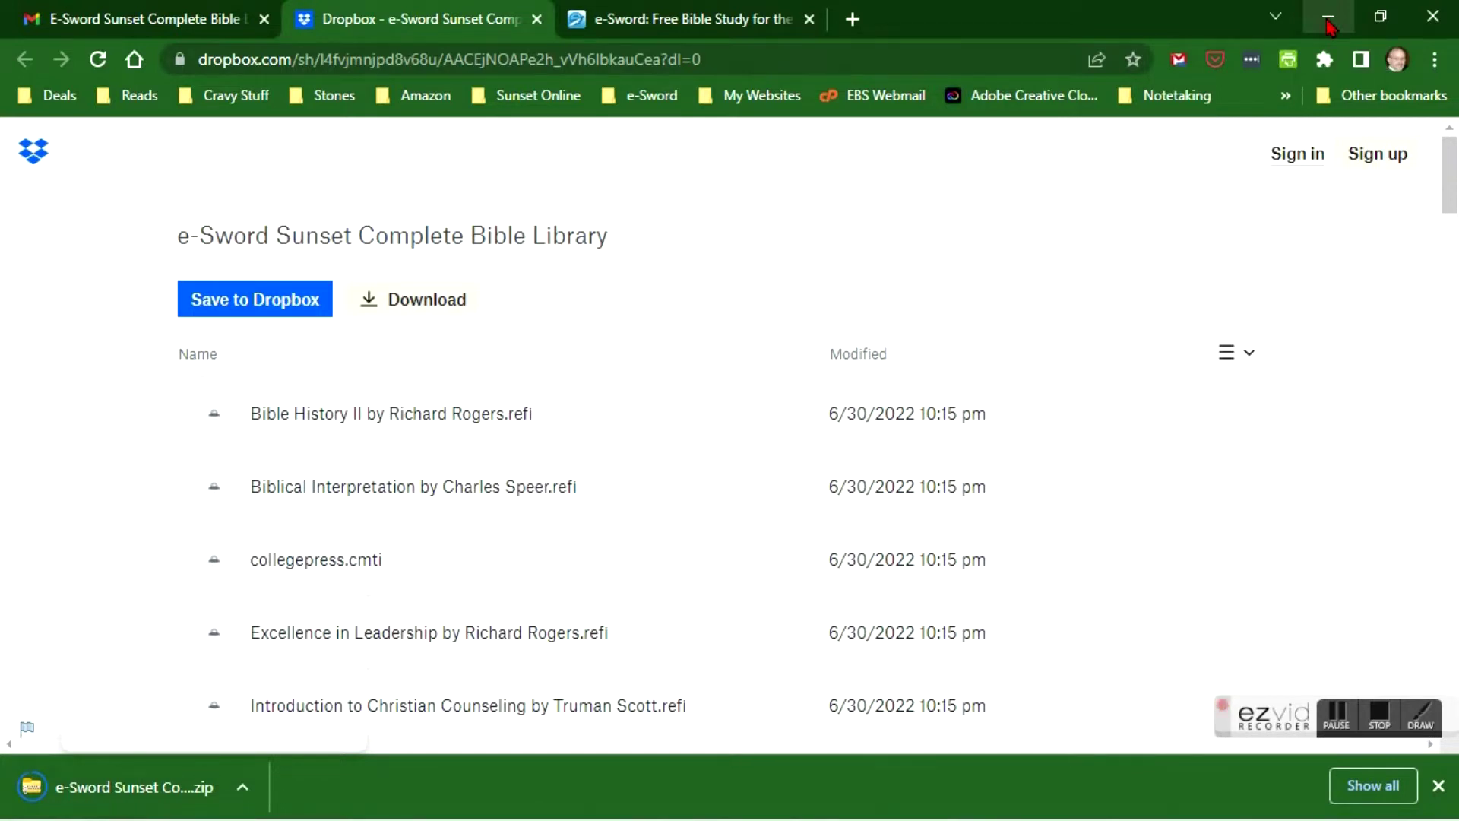
# Minimize Chrome and open the Downloads folder in File Explorer
pyautogui.click(1329, 23)
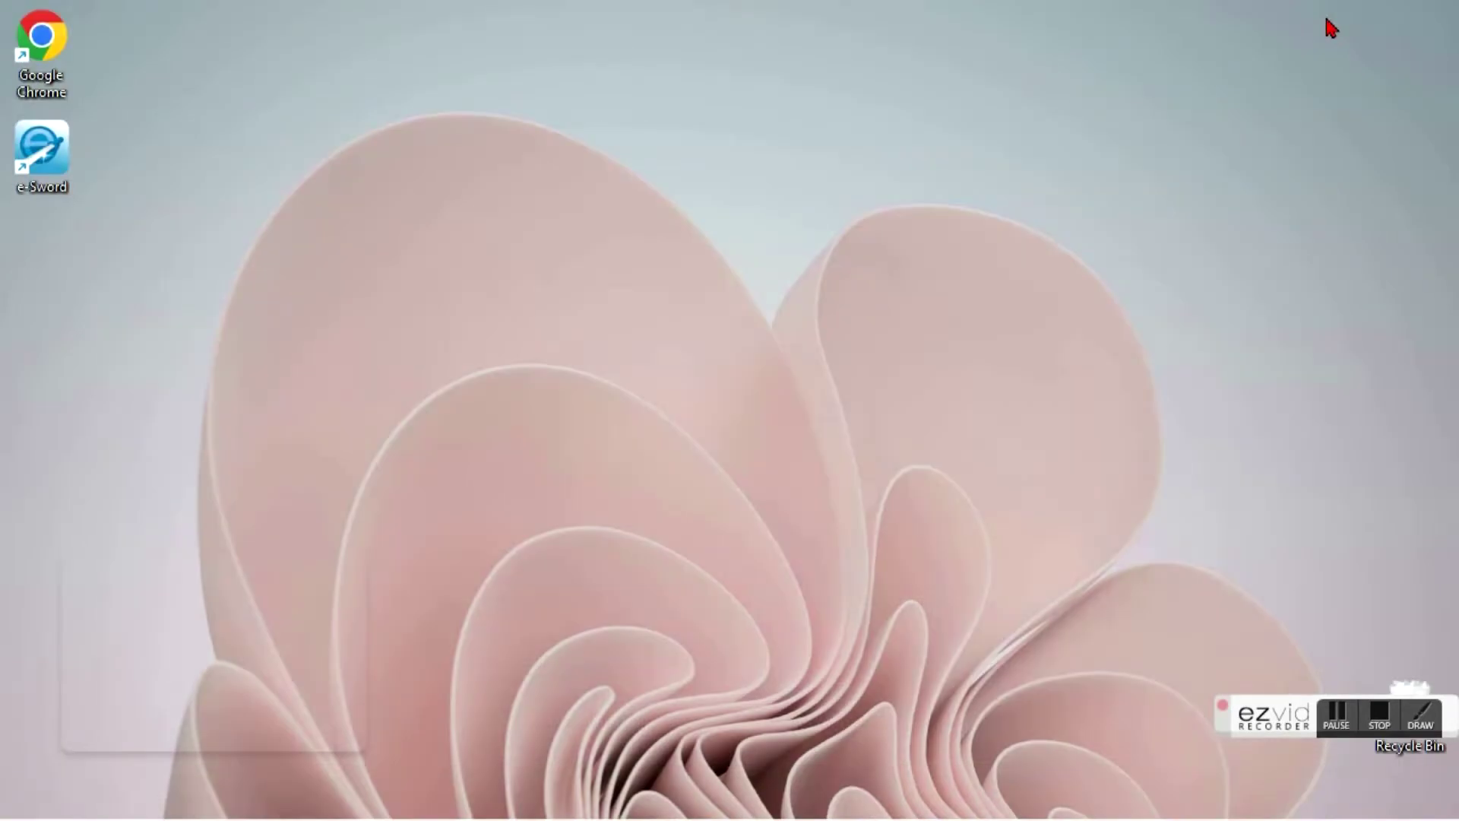
pyautogui.moveTo(608, 813)
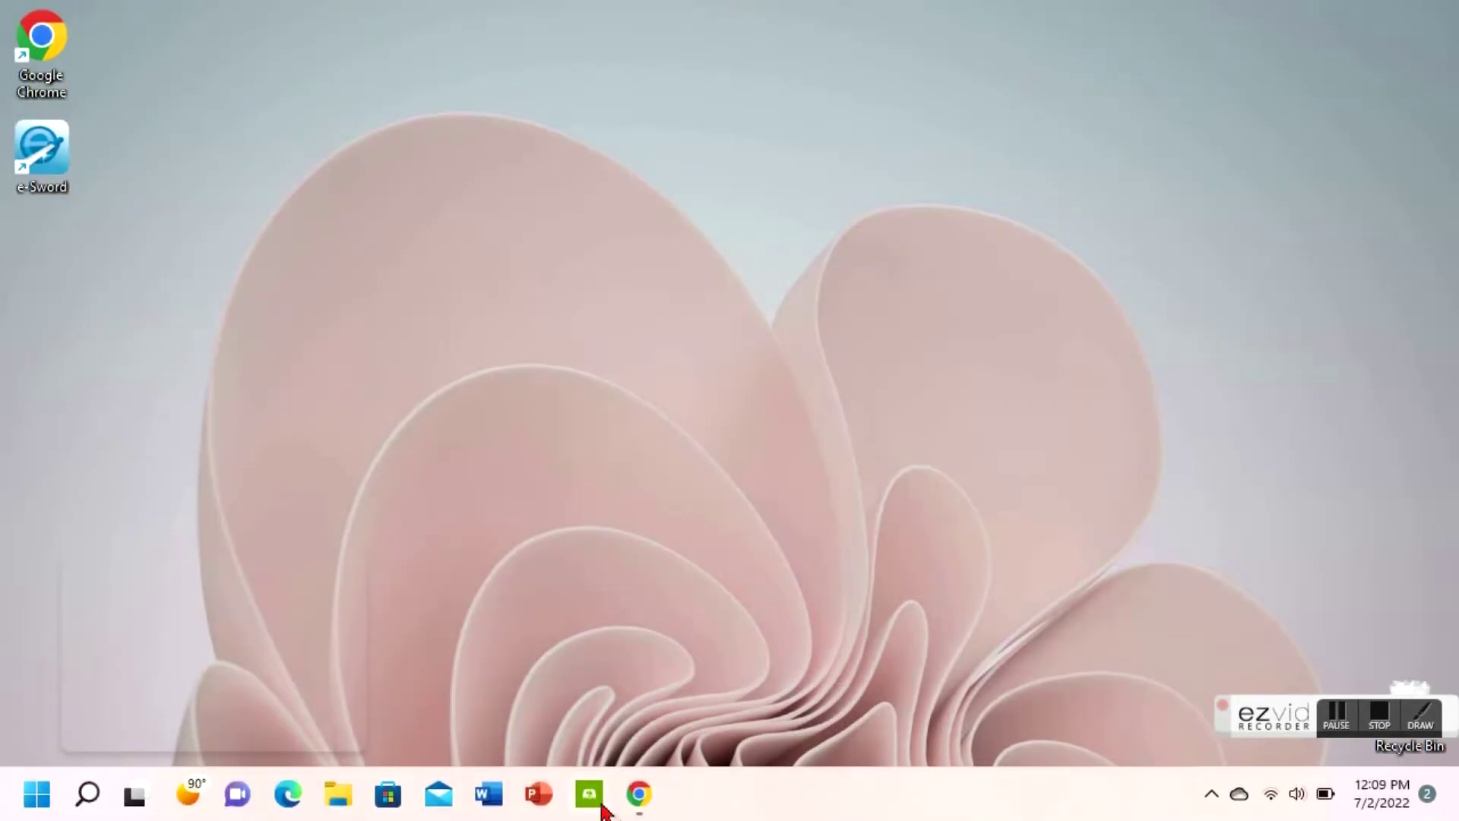
pyautogui.click(339, 795)
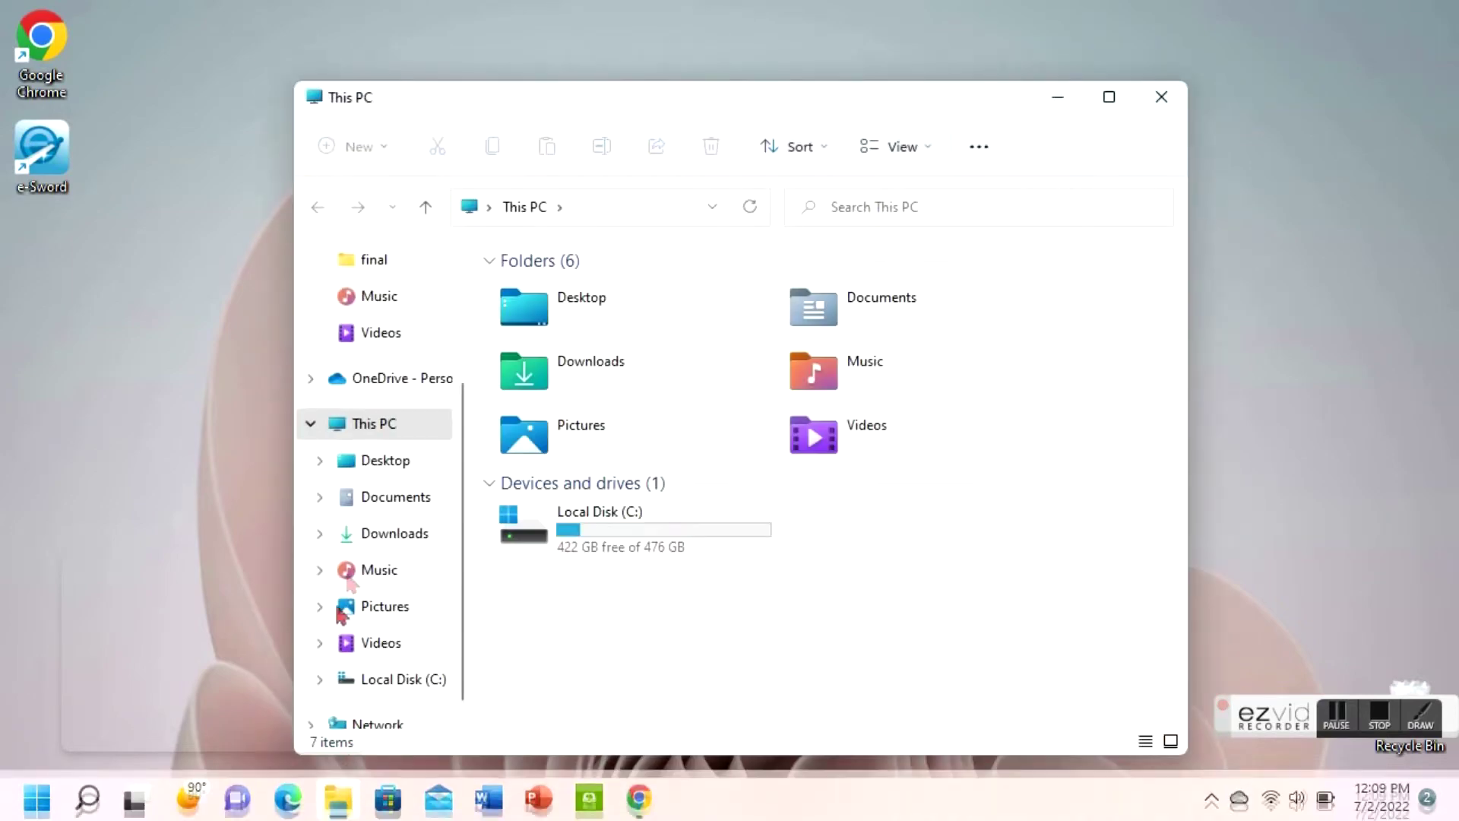
pyautogui.click(383, 539)
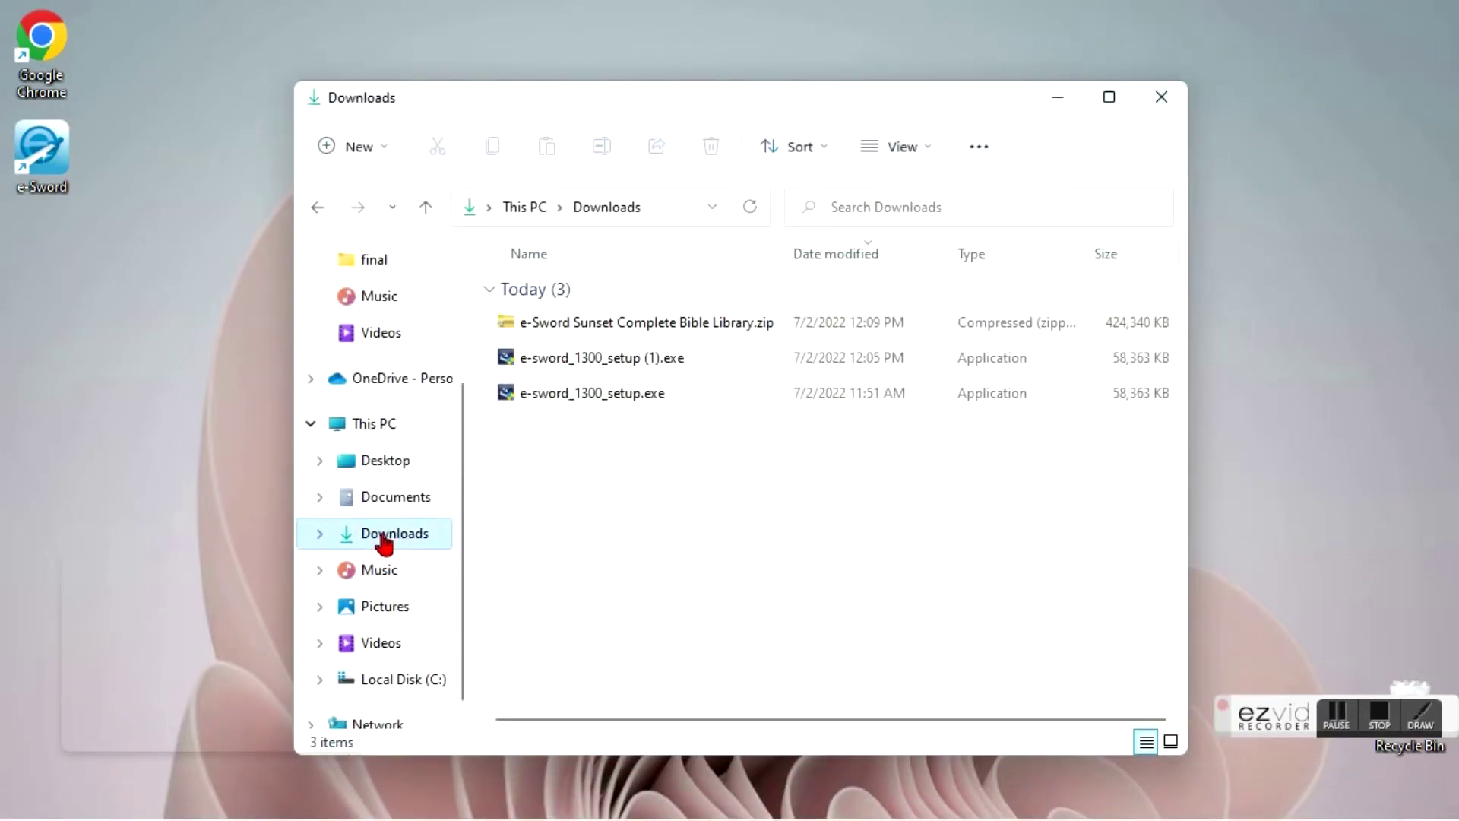
# Extract e-Sword Sunset Complete Bible Library.zip into its default folder in Downloads and show the extracted files
pyautogui.click(511, 331)
pyautogui.rightClick(512, 331)
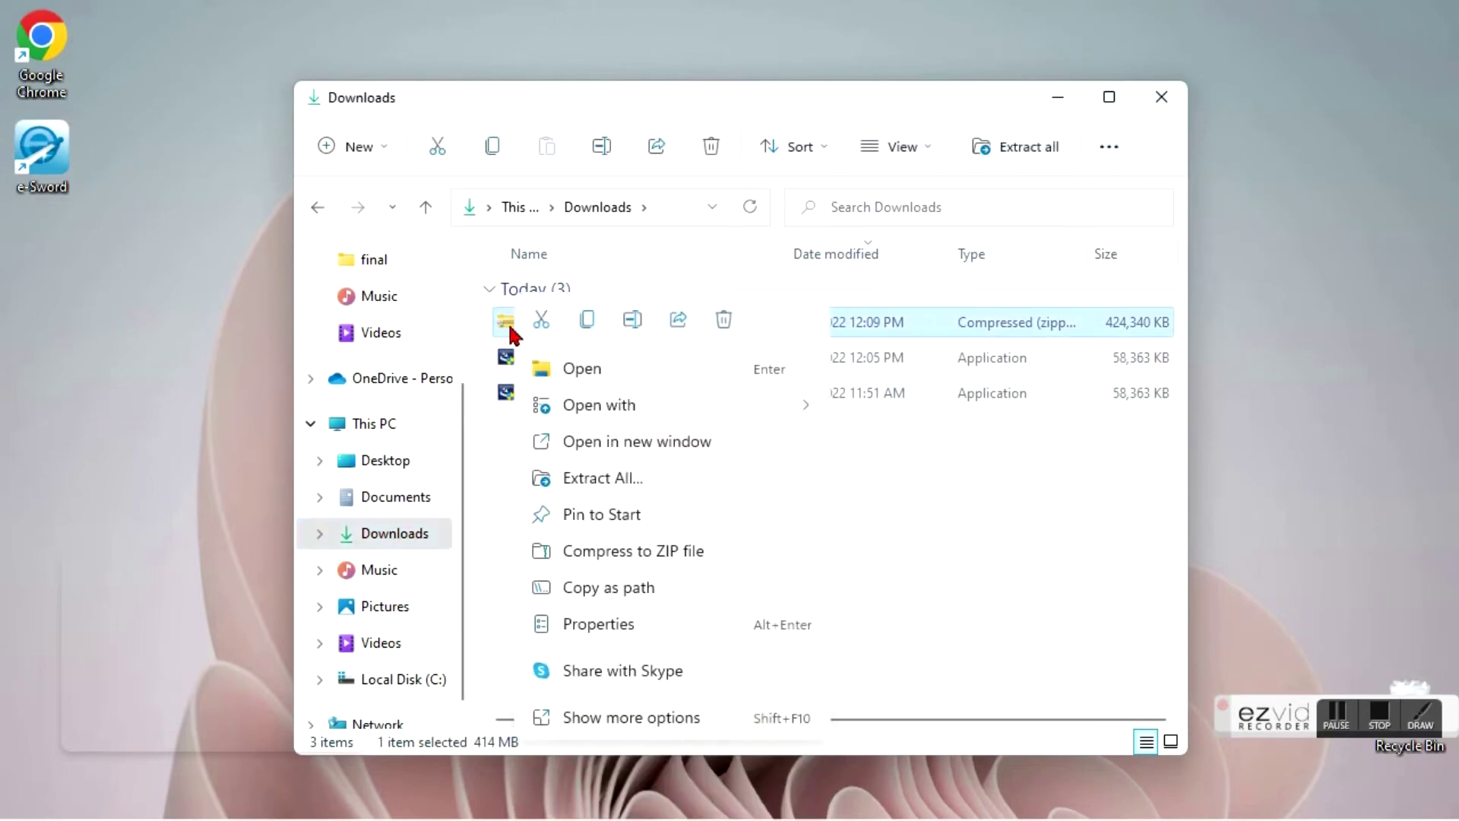
pyautogui.click(570, 479)
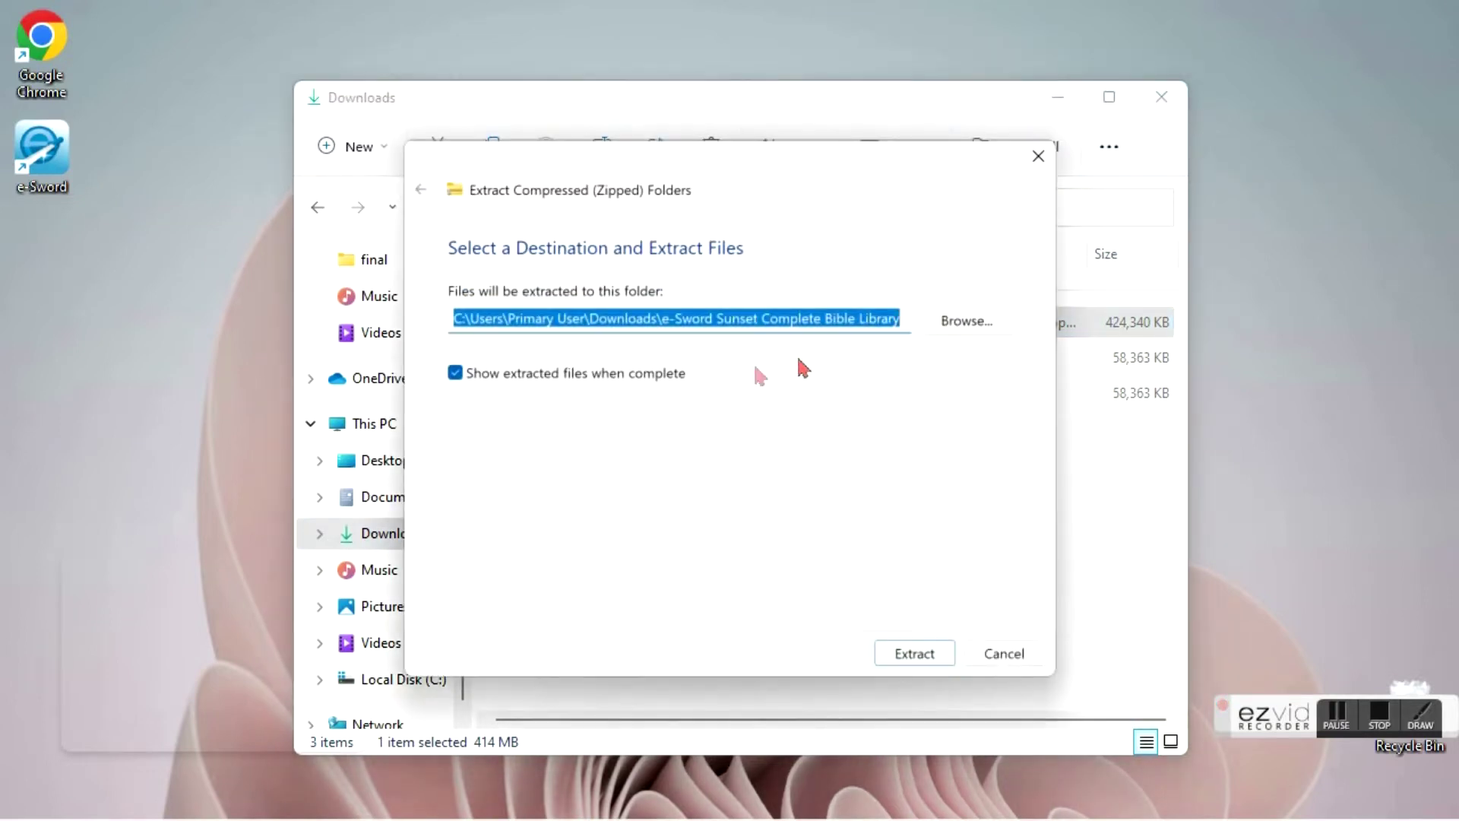
pyautogui.click(910, 316)
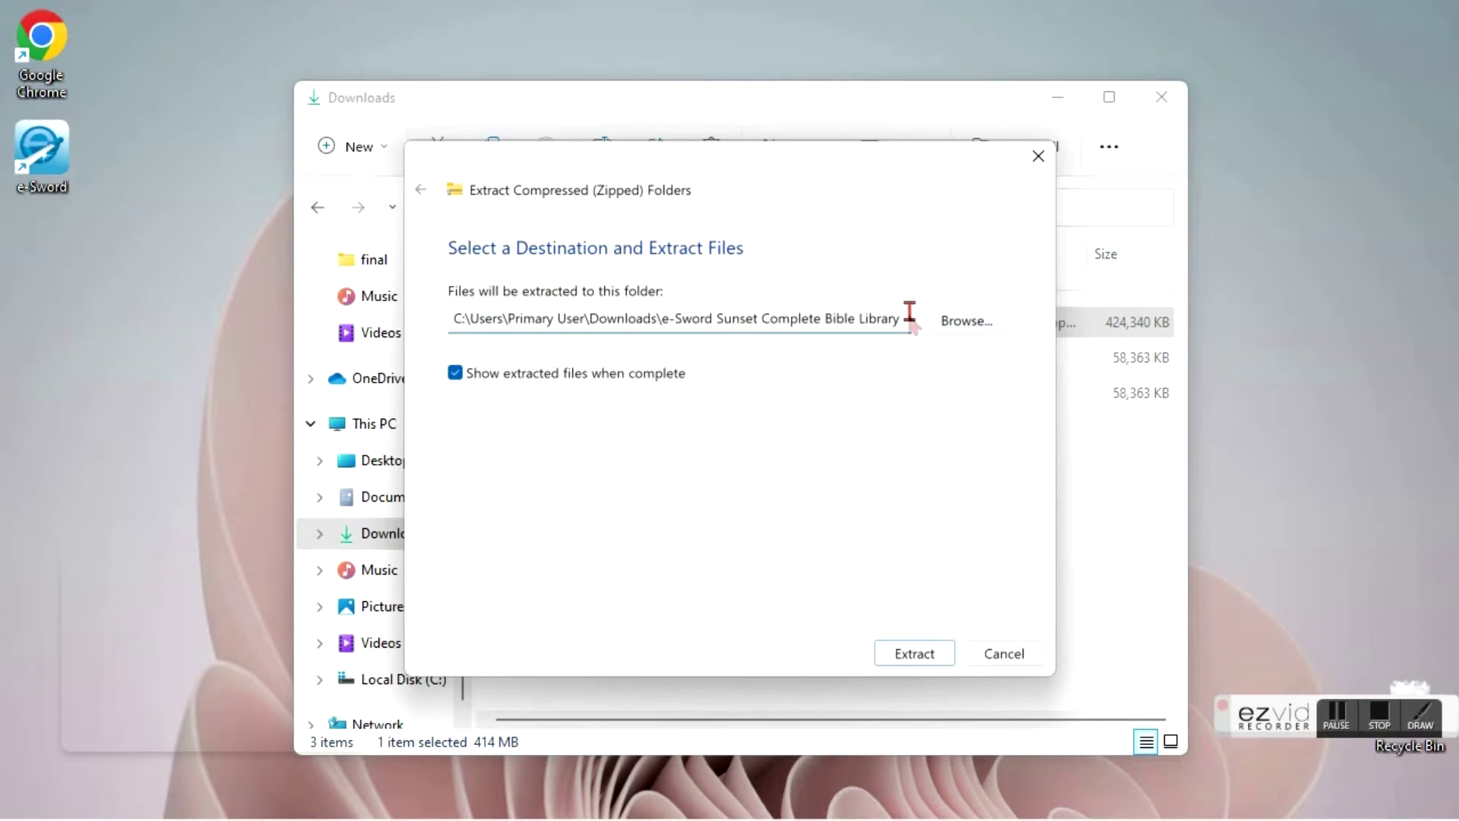
pyautogui.click(919, 655)
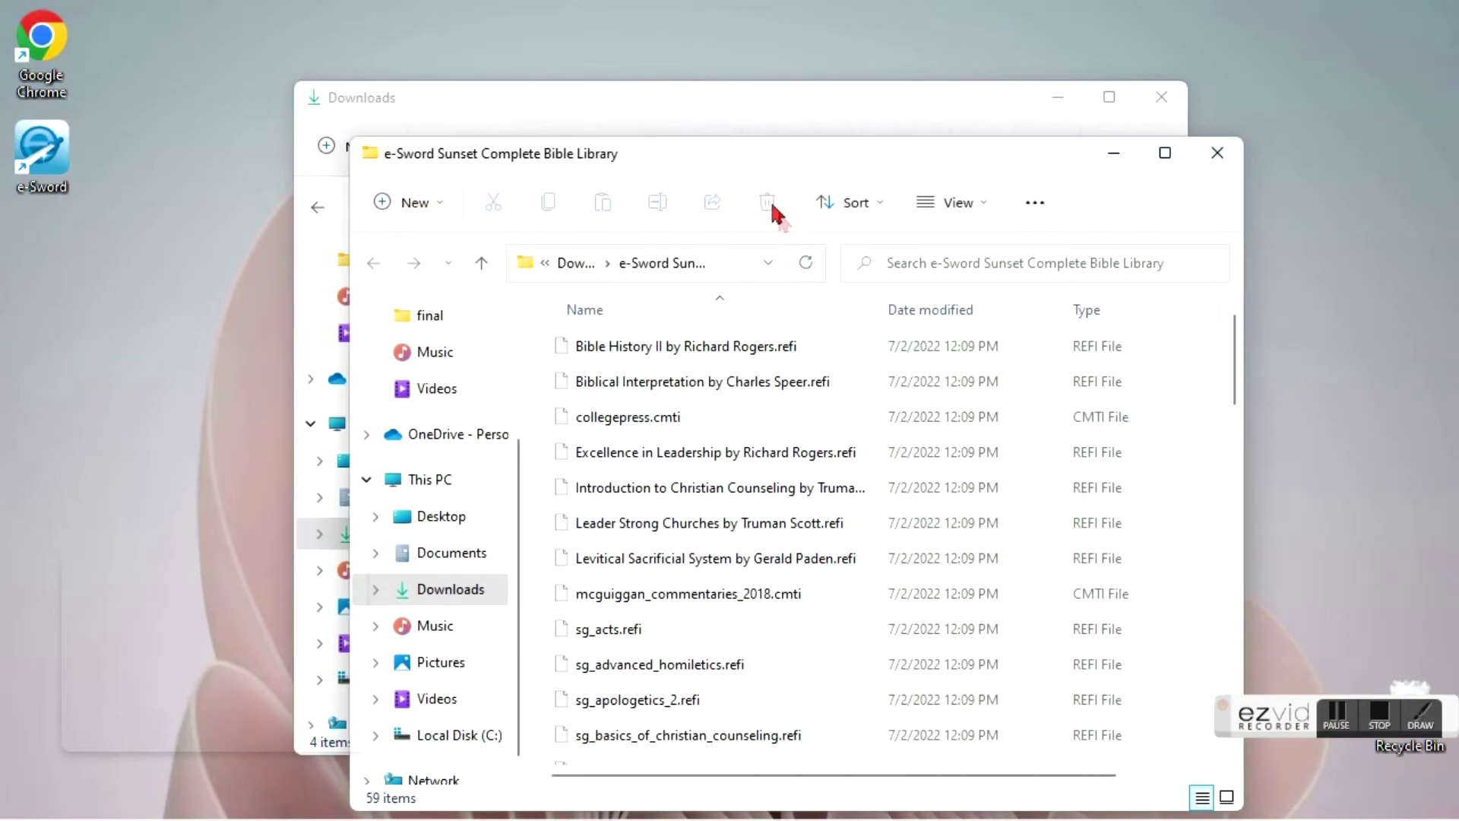
# Move the extracted library window aside and expand Local Disk (C:) and Program Files (x86) in its folder tree
pyautogui.moveTo(782, 152); pyautogui.dragTo(941, 58)
pyautogui.scroll(-2, 1011, 304)
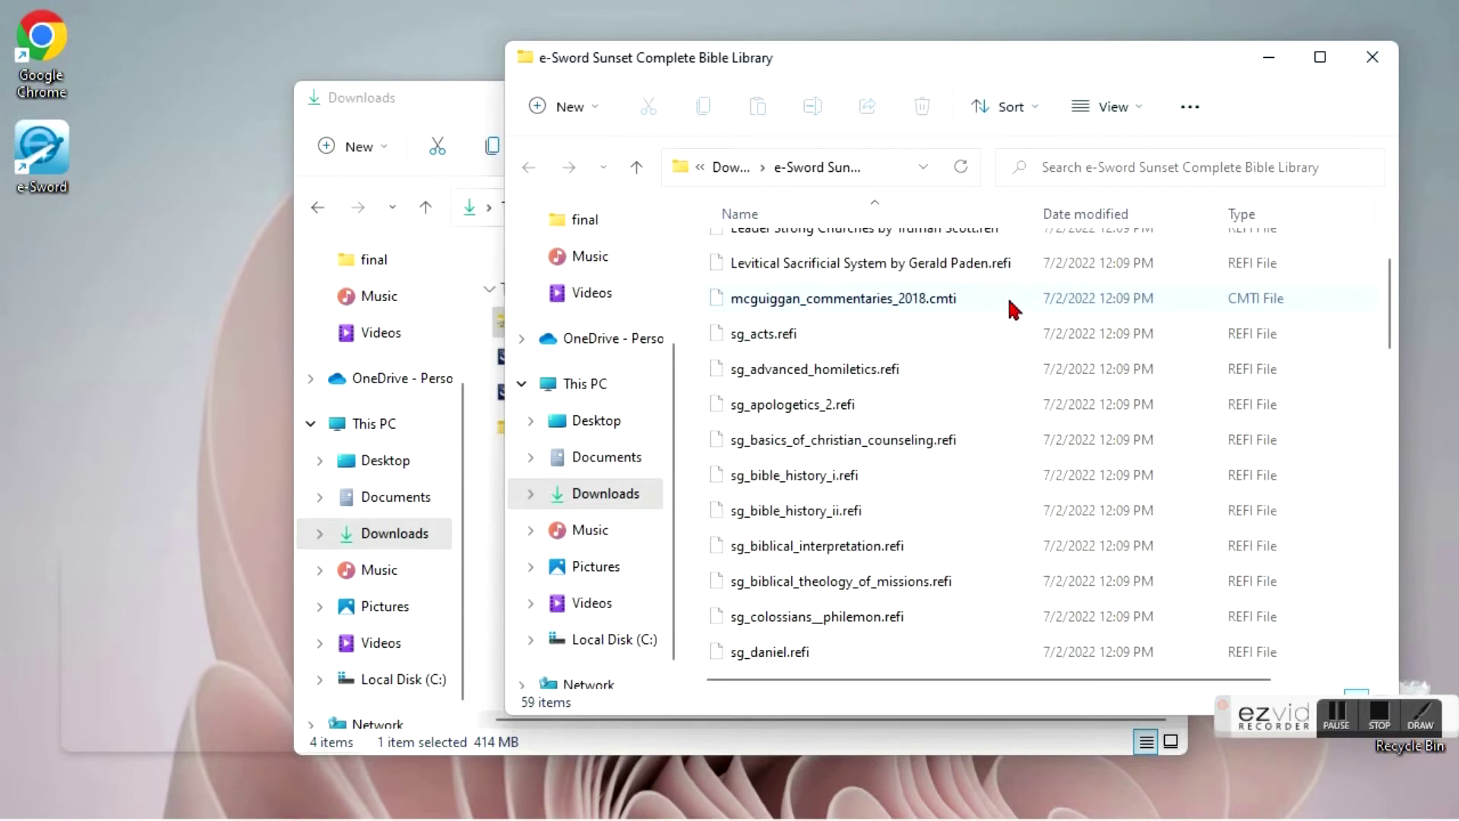
pyautogui.scroll(2, 1009, 308)
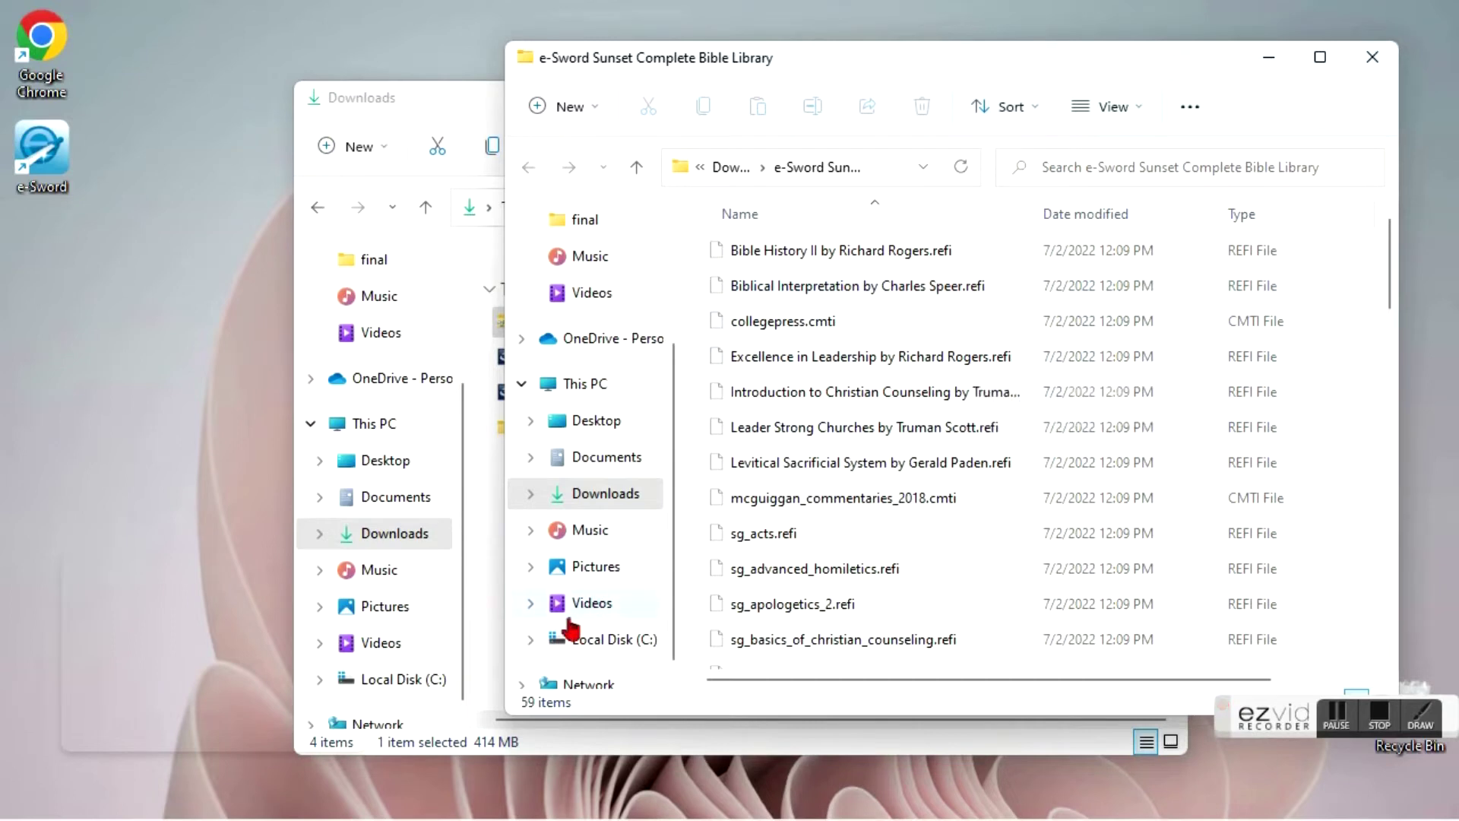
pyautogui.click(531, 640)
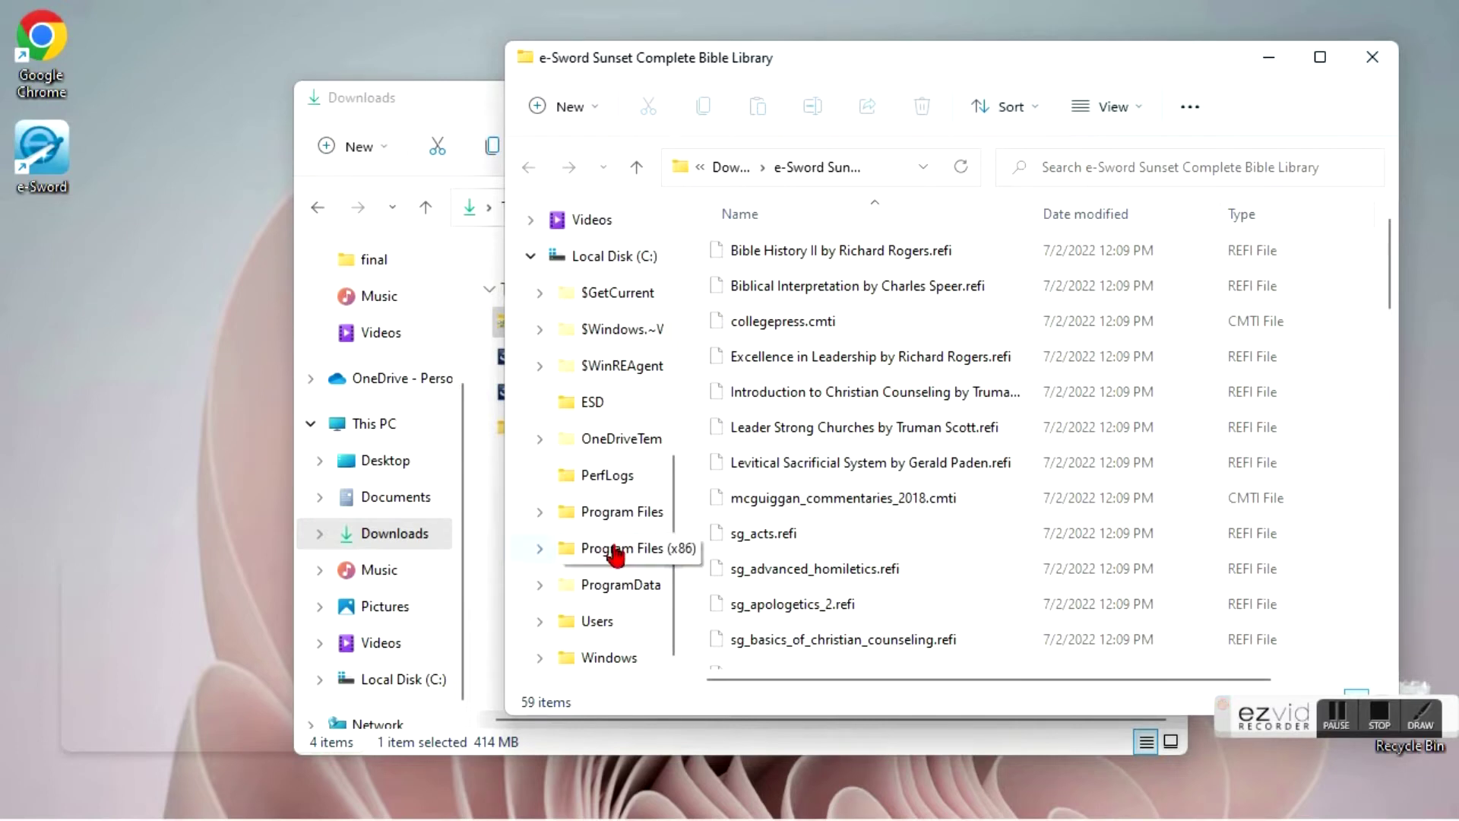
pyautogui.click(541, 552)
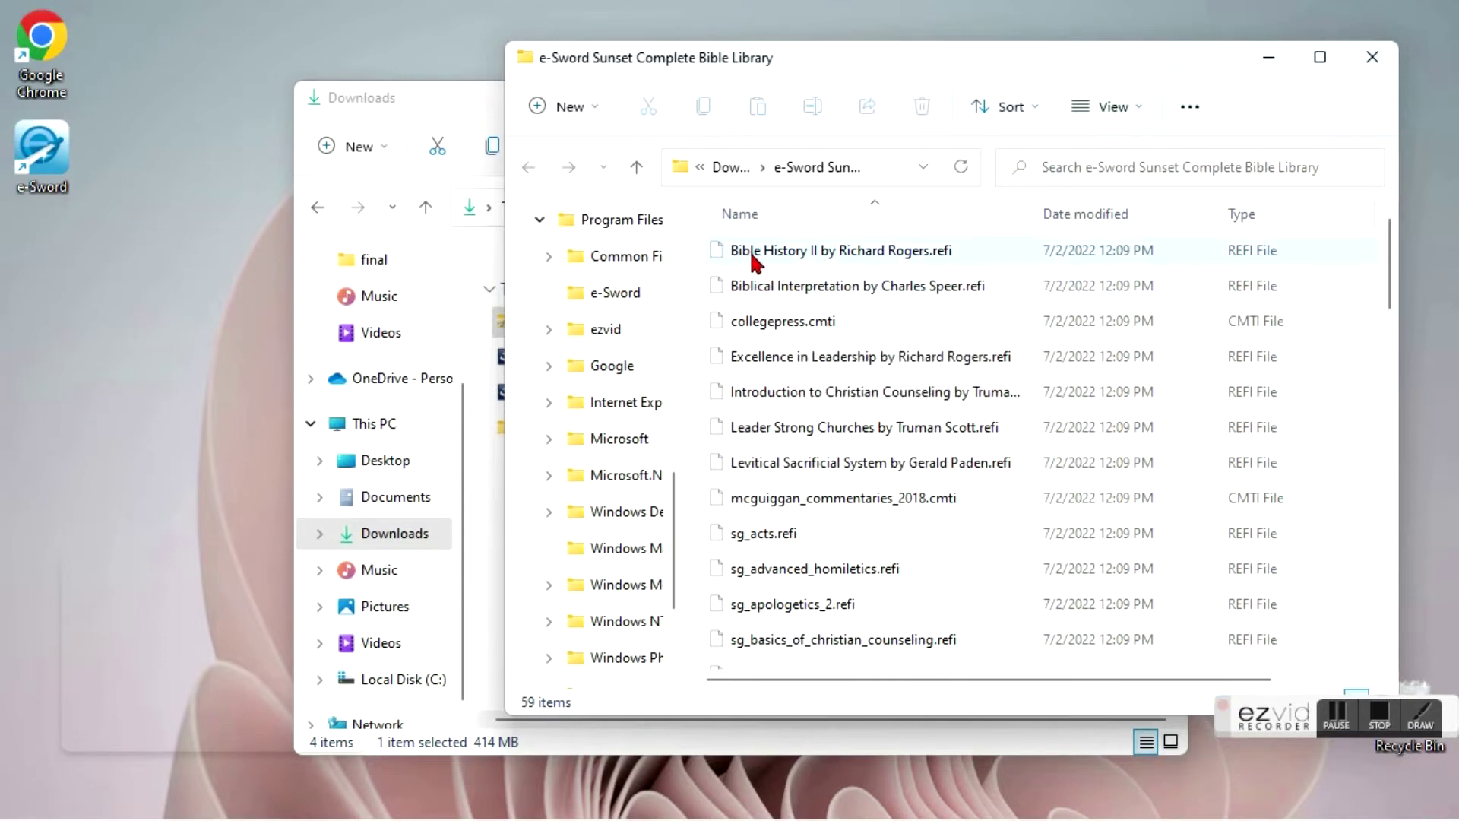
# Copy all the files in the extracted e-Sword Sunset Complete Bible Library folder
pyautogui.click(719, 257)
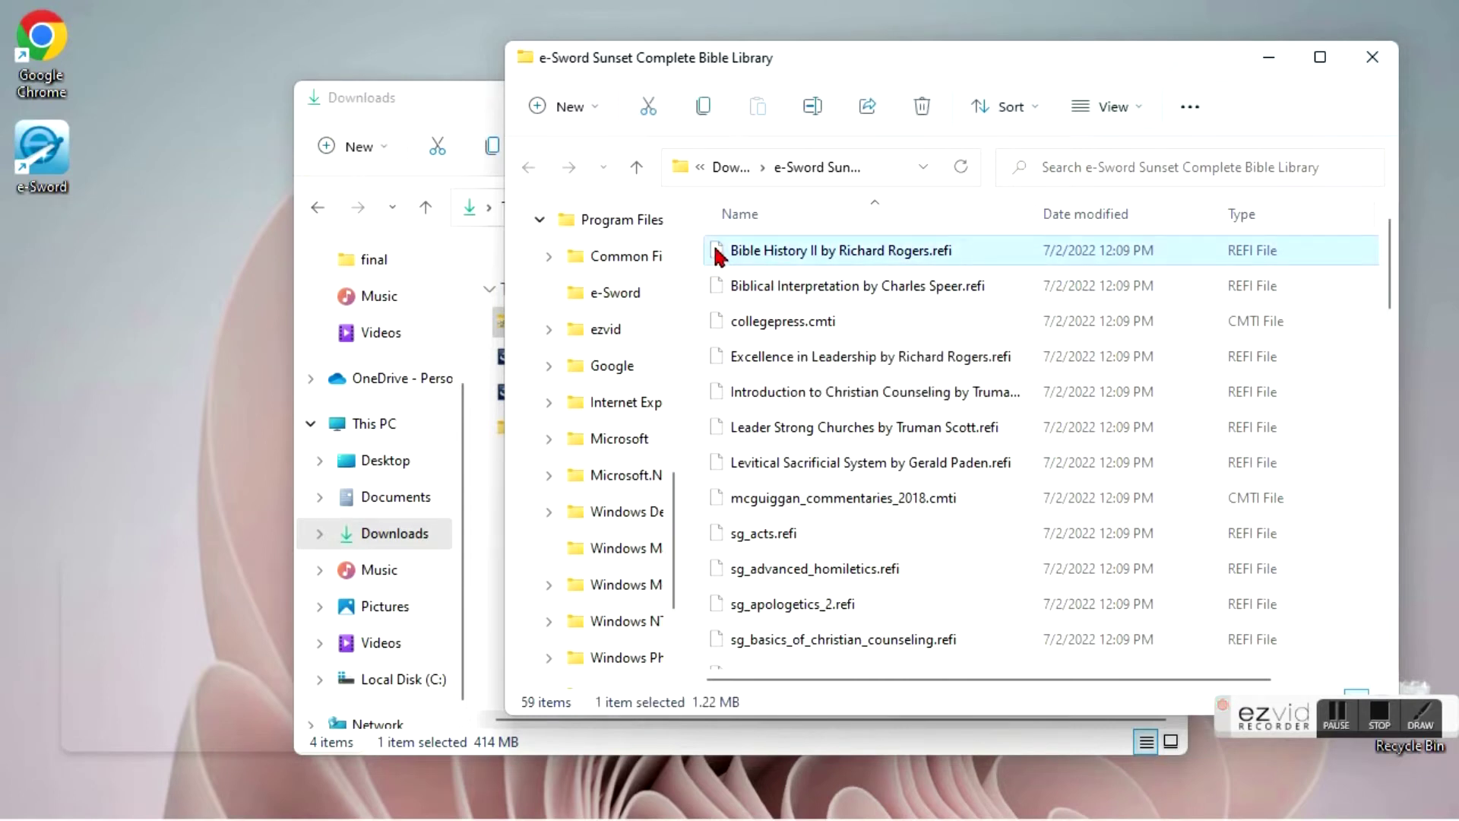
pyautogui.hotkey('ctrl', 'a')
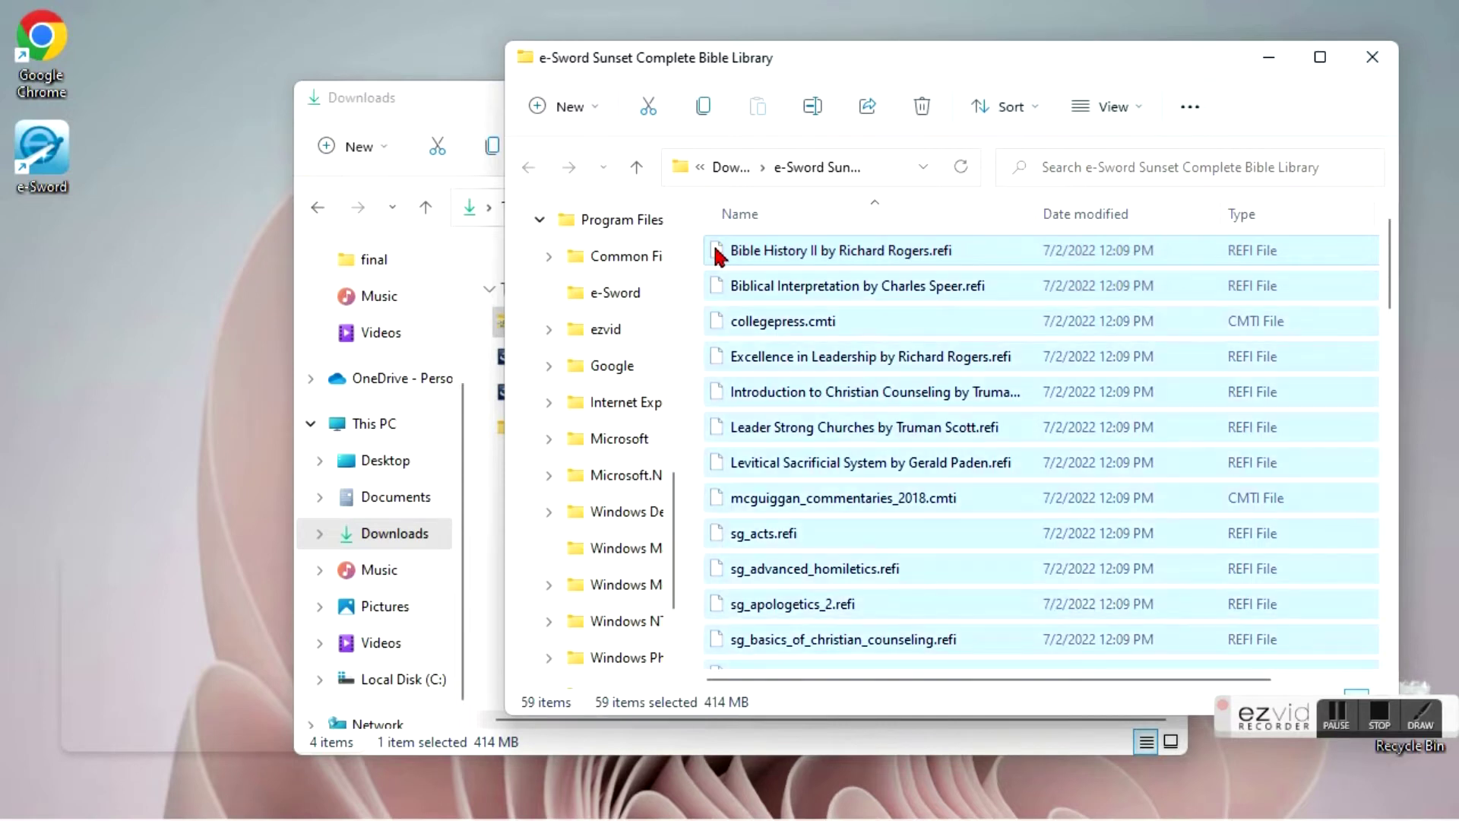
pyautogui.rightClick(718, 256)
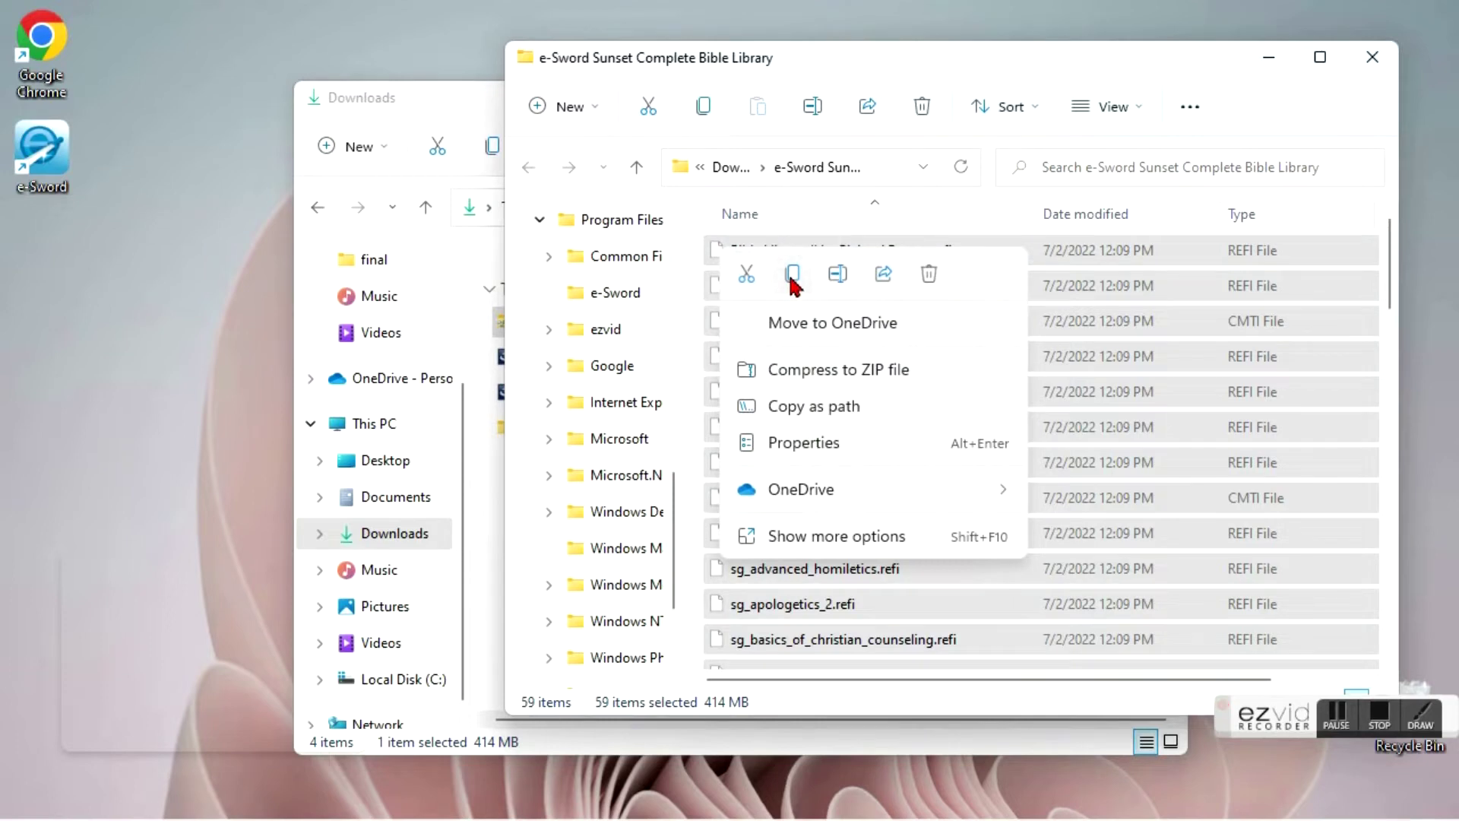
pyautogui.click(791, 278)
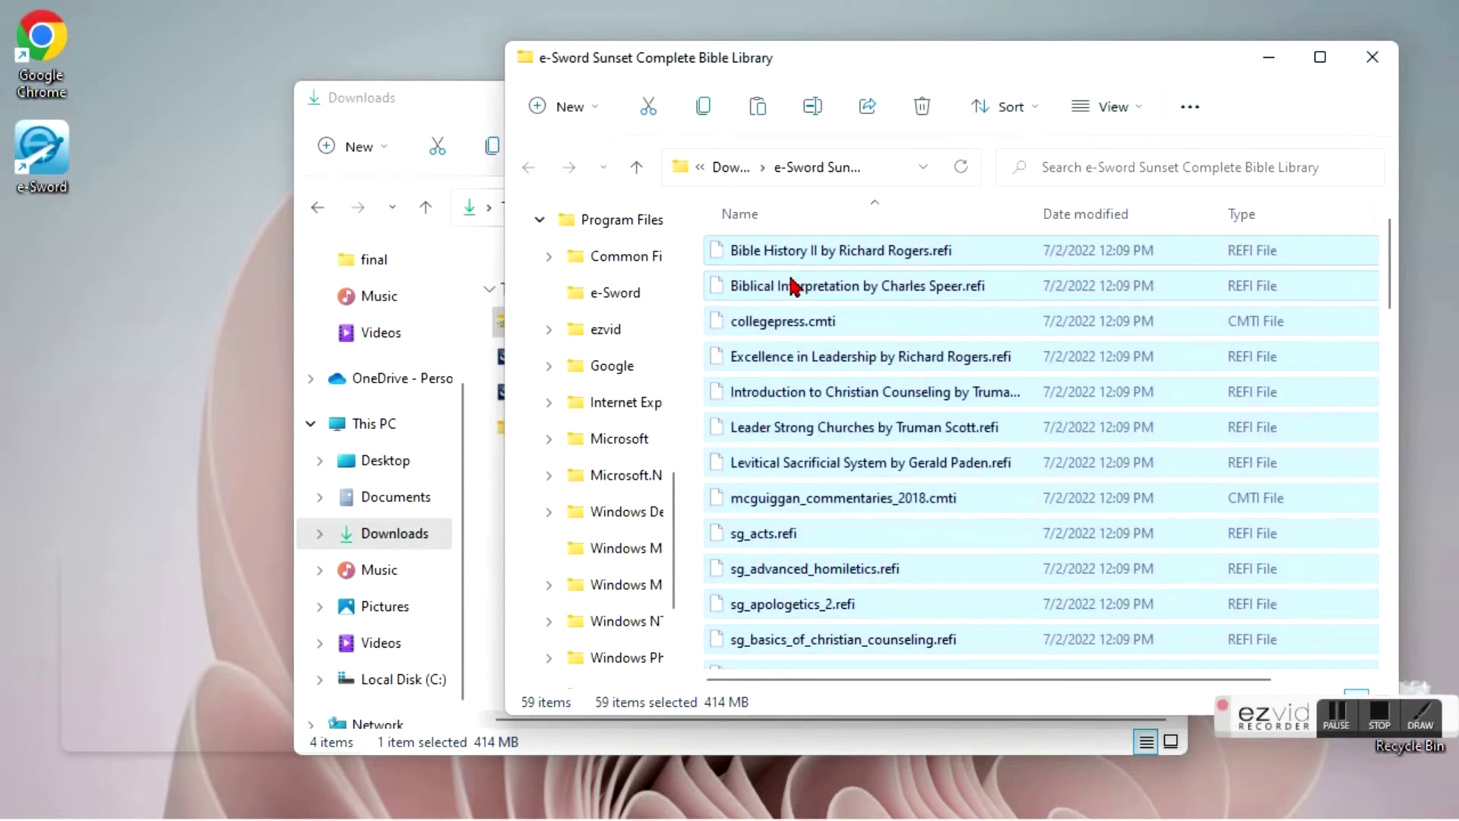
# Paste the copied library files into the e-Sword folder under Program Files (x86), granting administrator permission for all current items
pyautogui.click(582, 302)
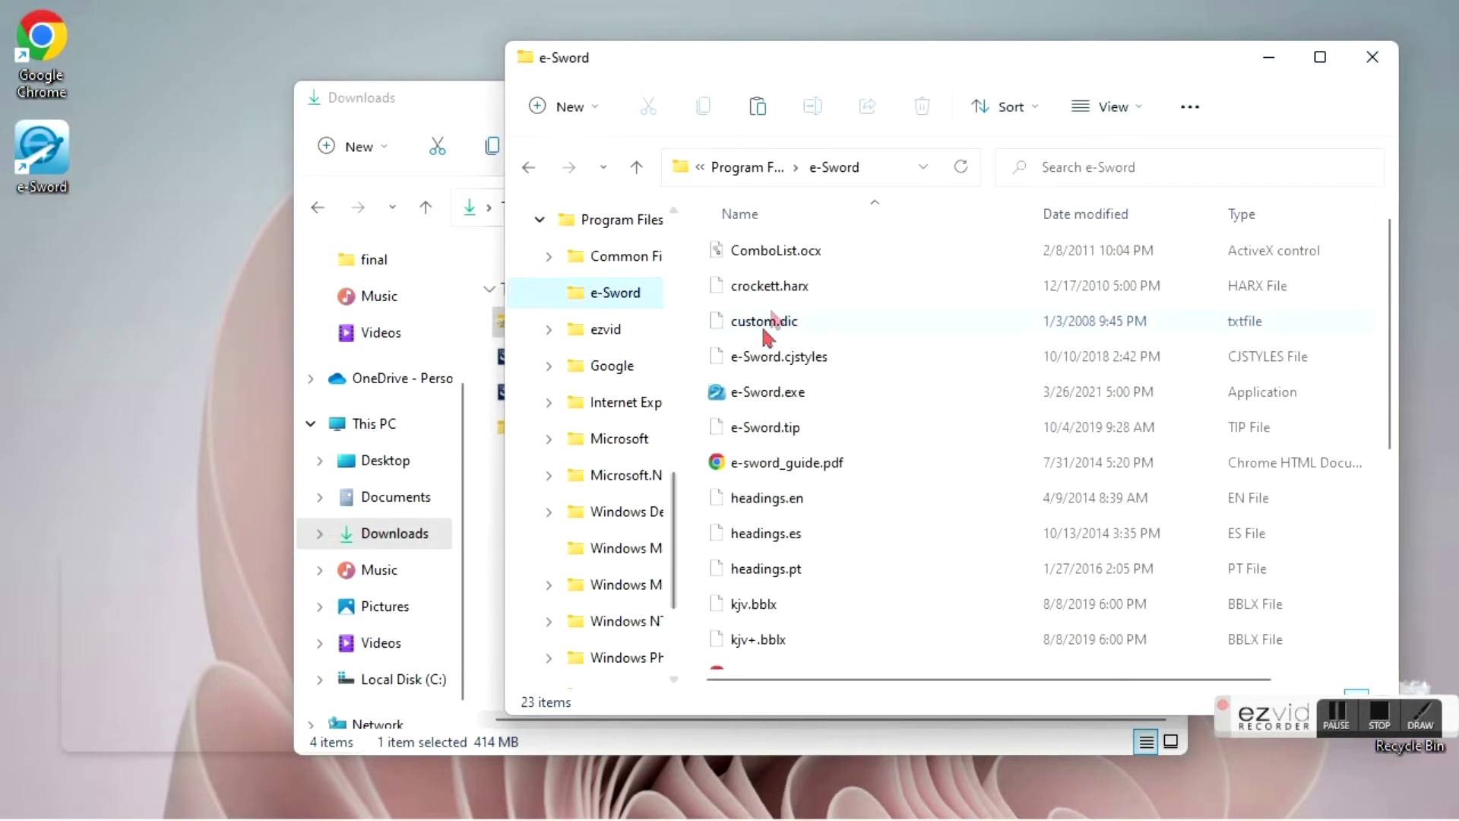
pyautogui.scroll(-2, 851, 319)
pyautogui.scroll(-1, 862, 333)
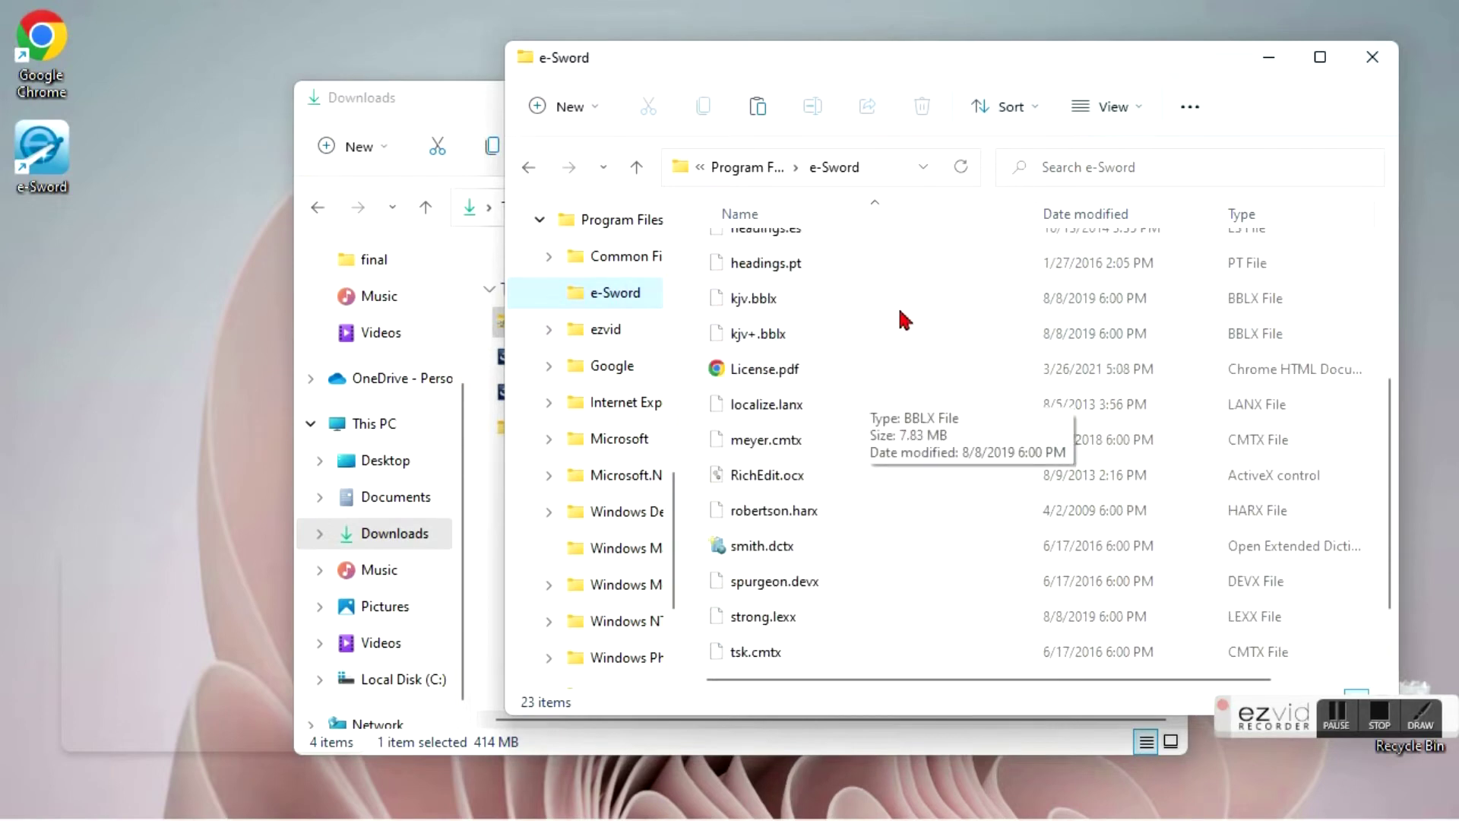
pyautogui.rightClick(917, 290)
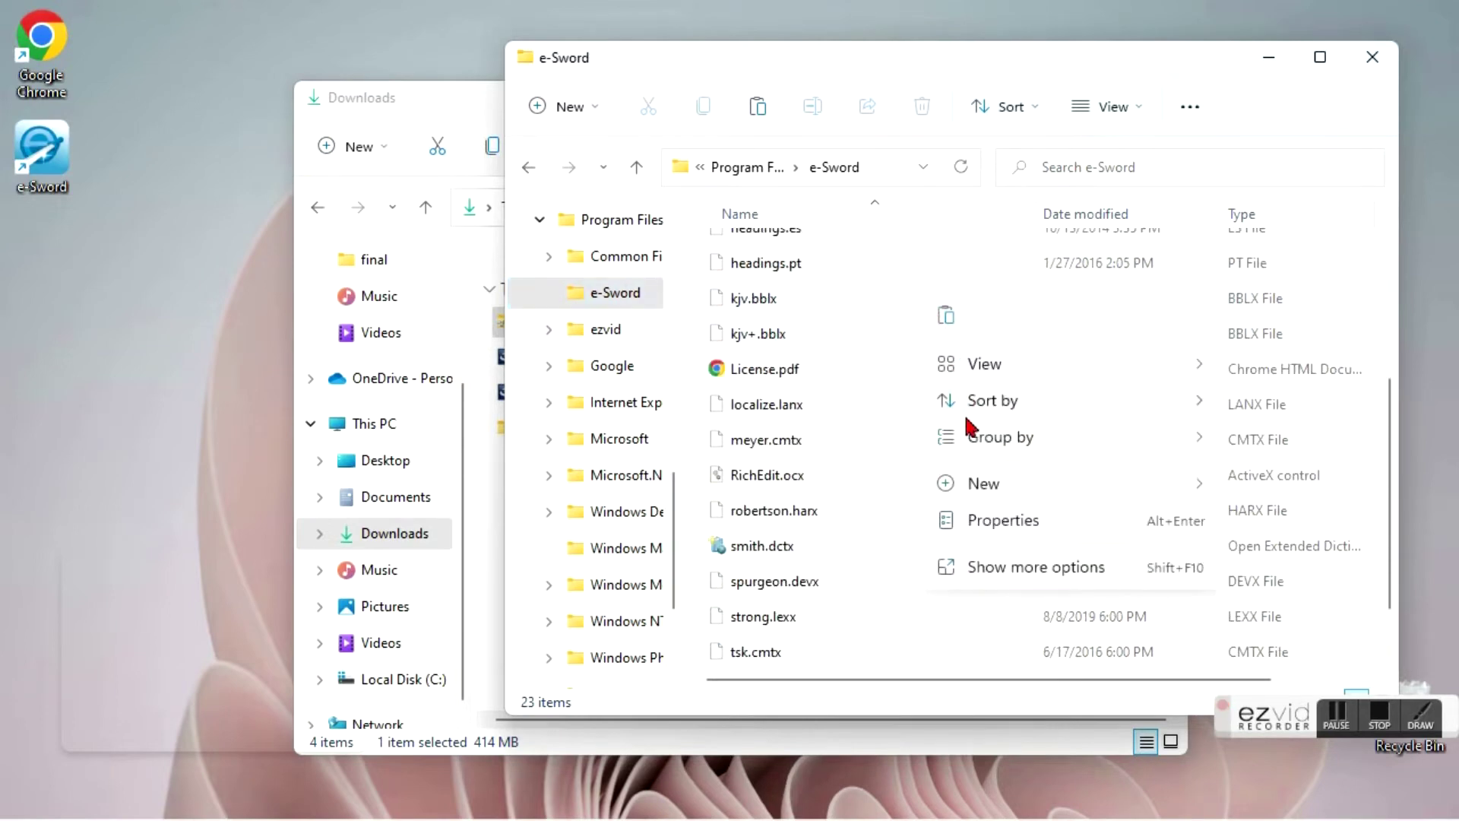
pyautogui.click(946, 316)
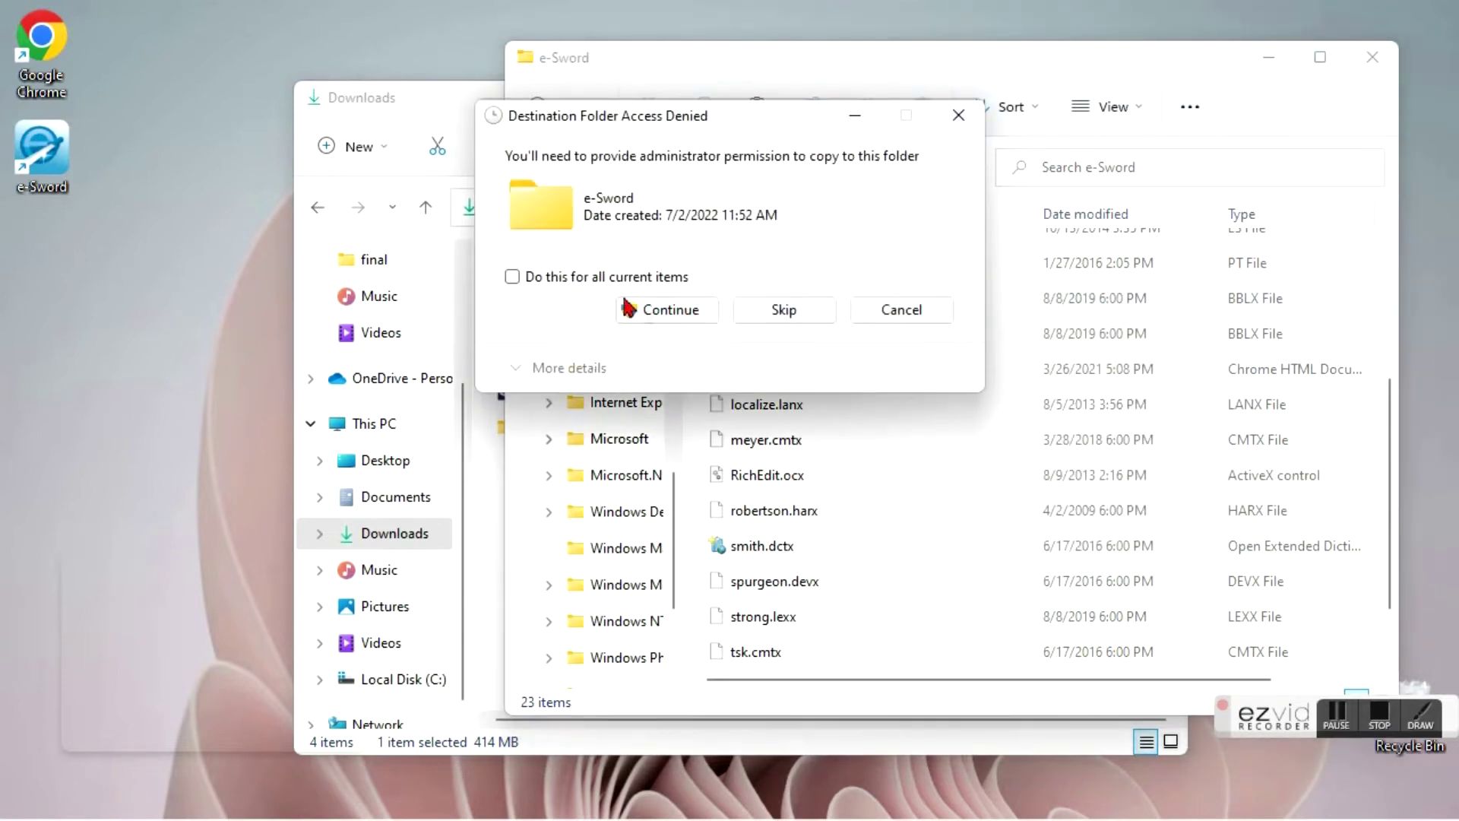
pyautogui.click(598, 283)
pyautogui.click(640, 318)
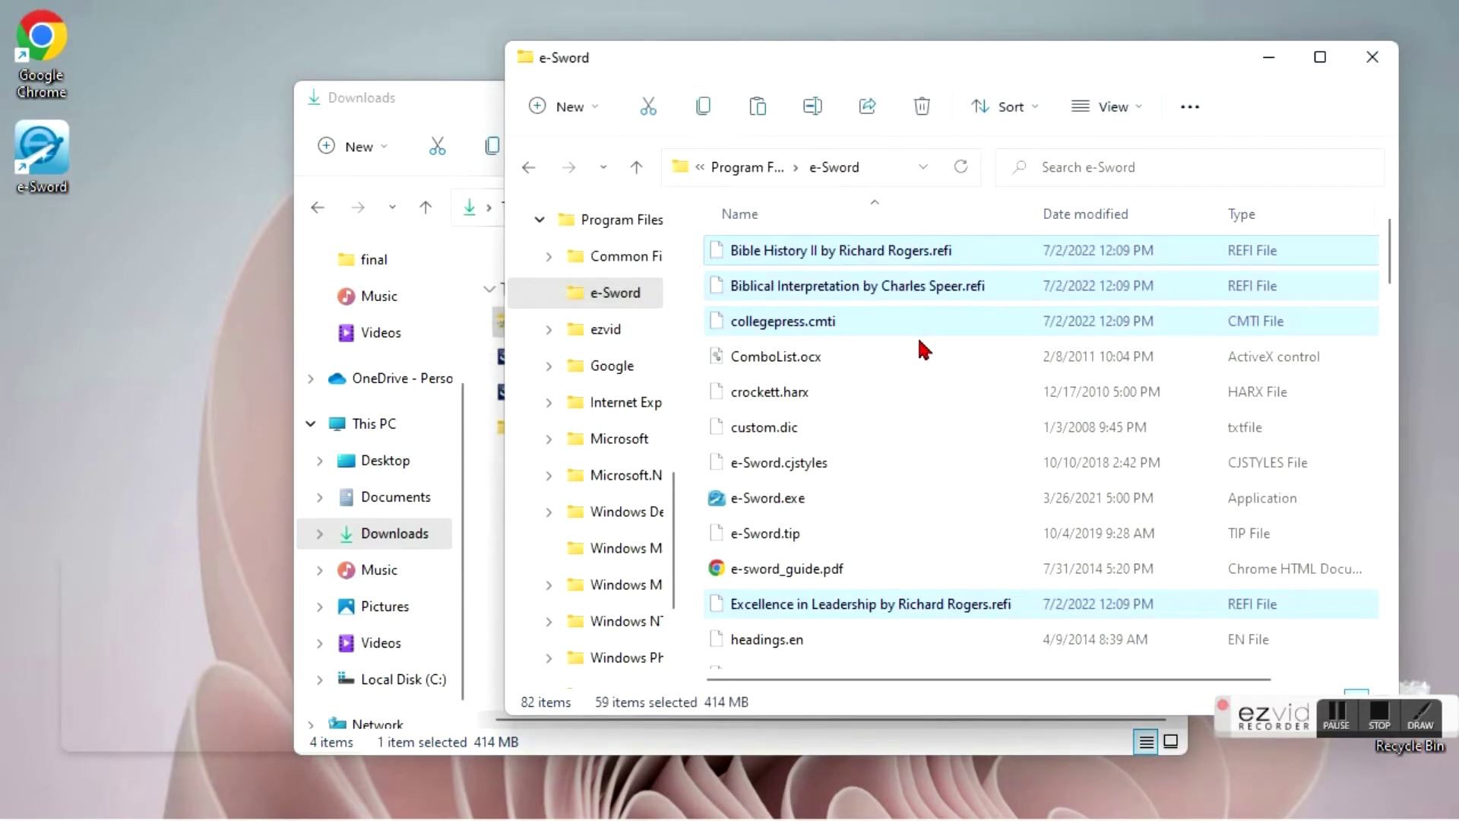
# Look through the pasted library files in the e-Sword folder and close both File Explorer windows
pyautogui.scroll(-2, 931, 369)
pyautogui.scroll(-2, 937, 376)
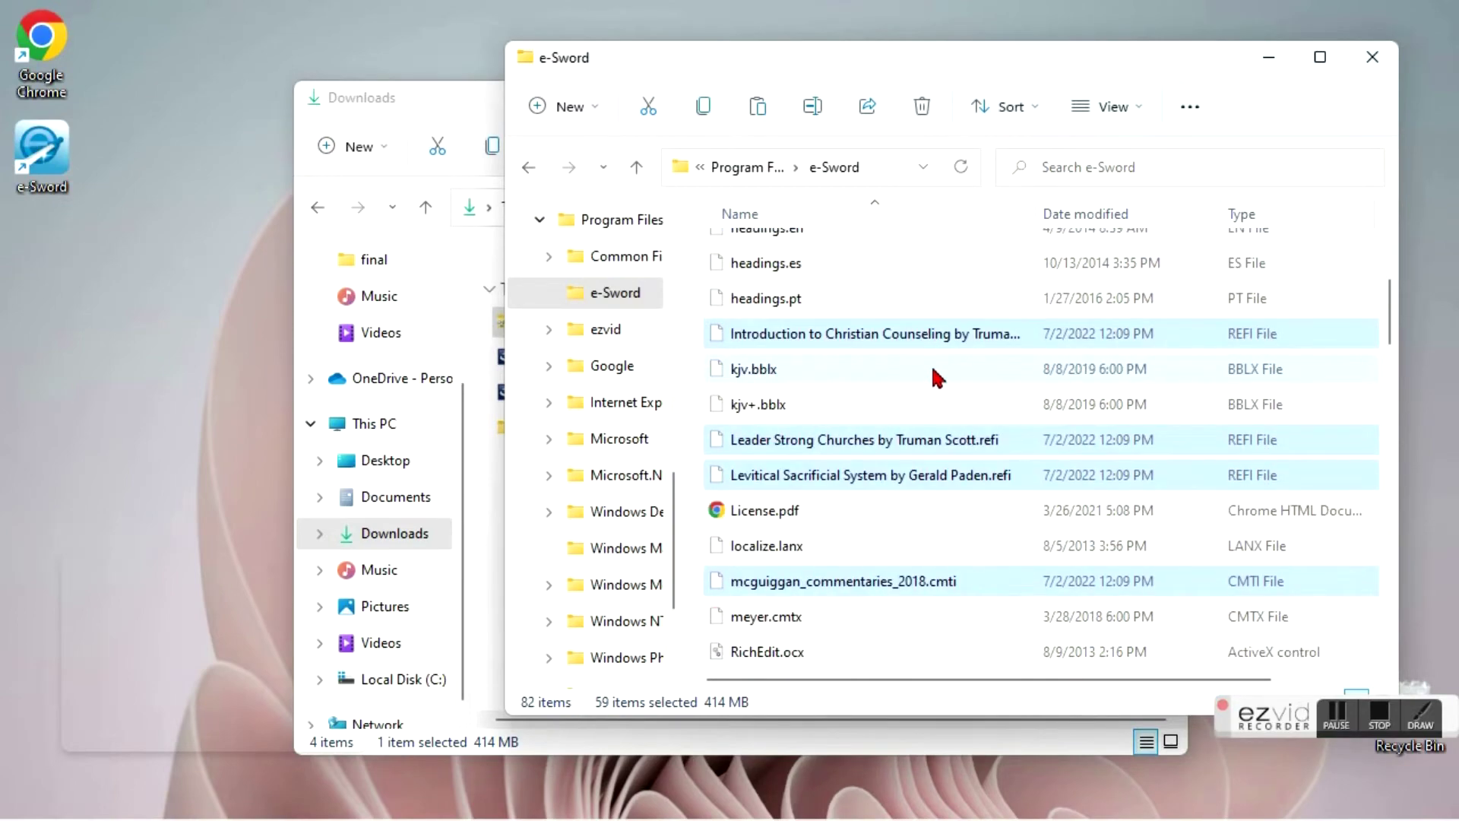
pyautogui.scroll(-3, 937, 378)
pyautogui.scroll(3, 934, 384)
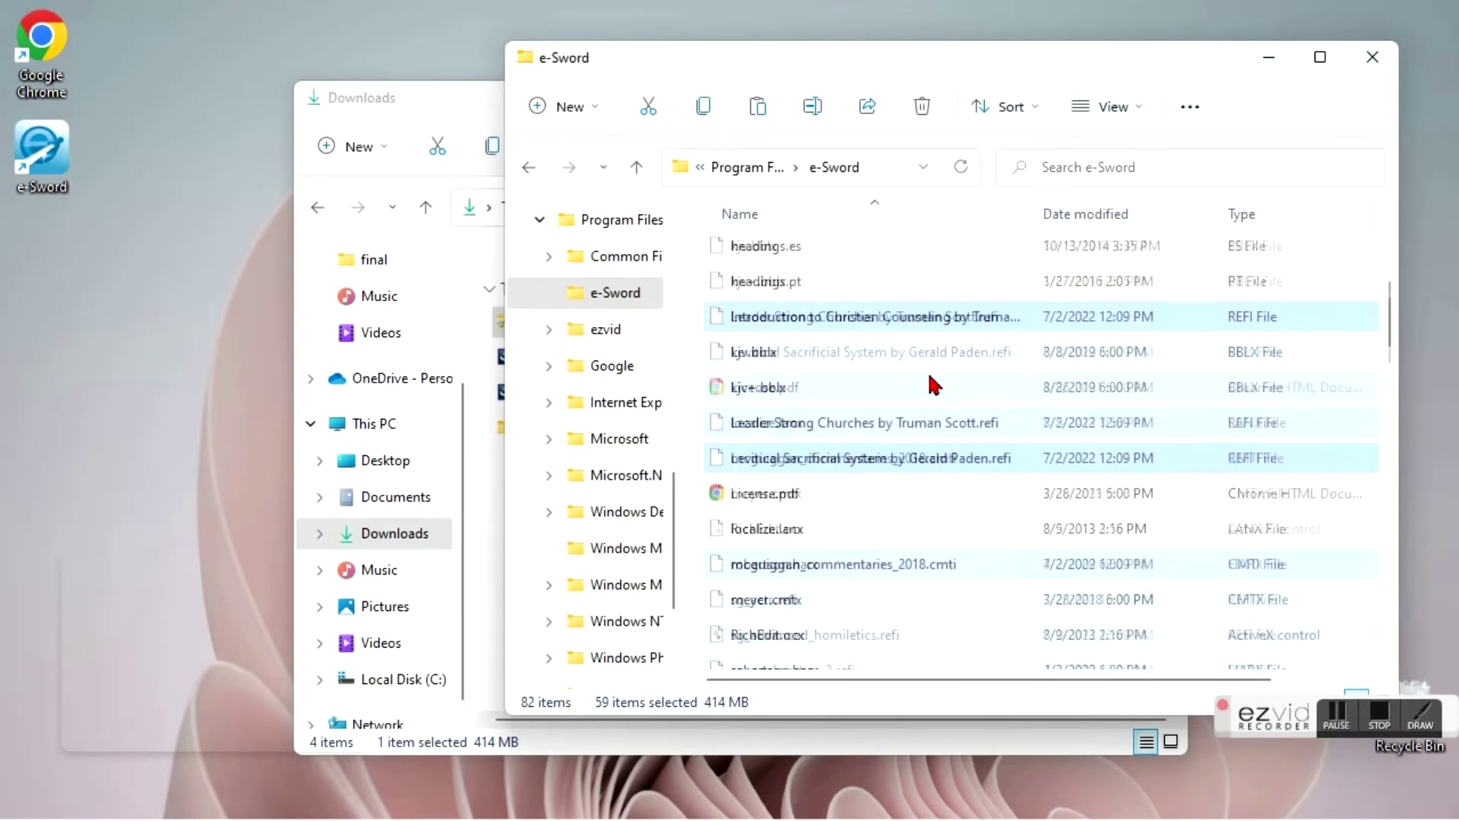
pyautogui.click(1372, 58)
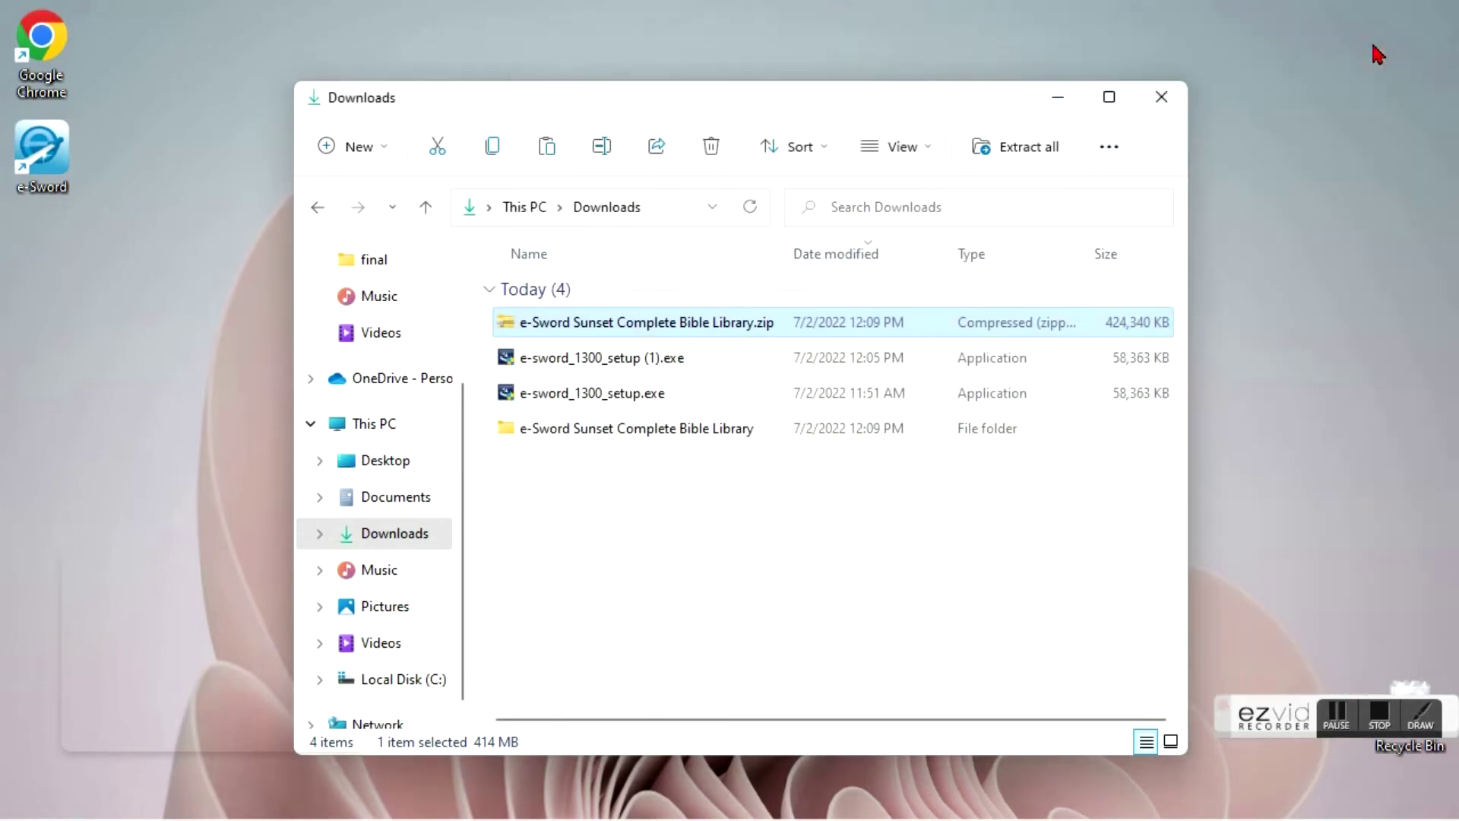
pyautogui.click(1161, 97)
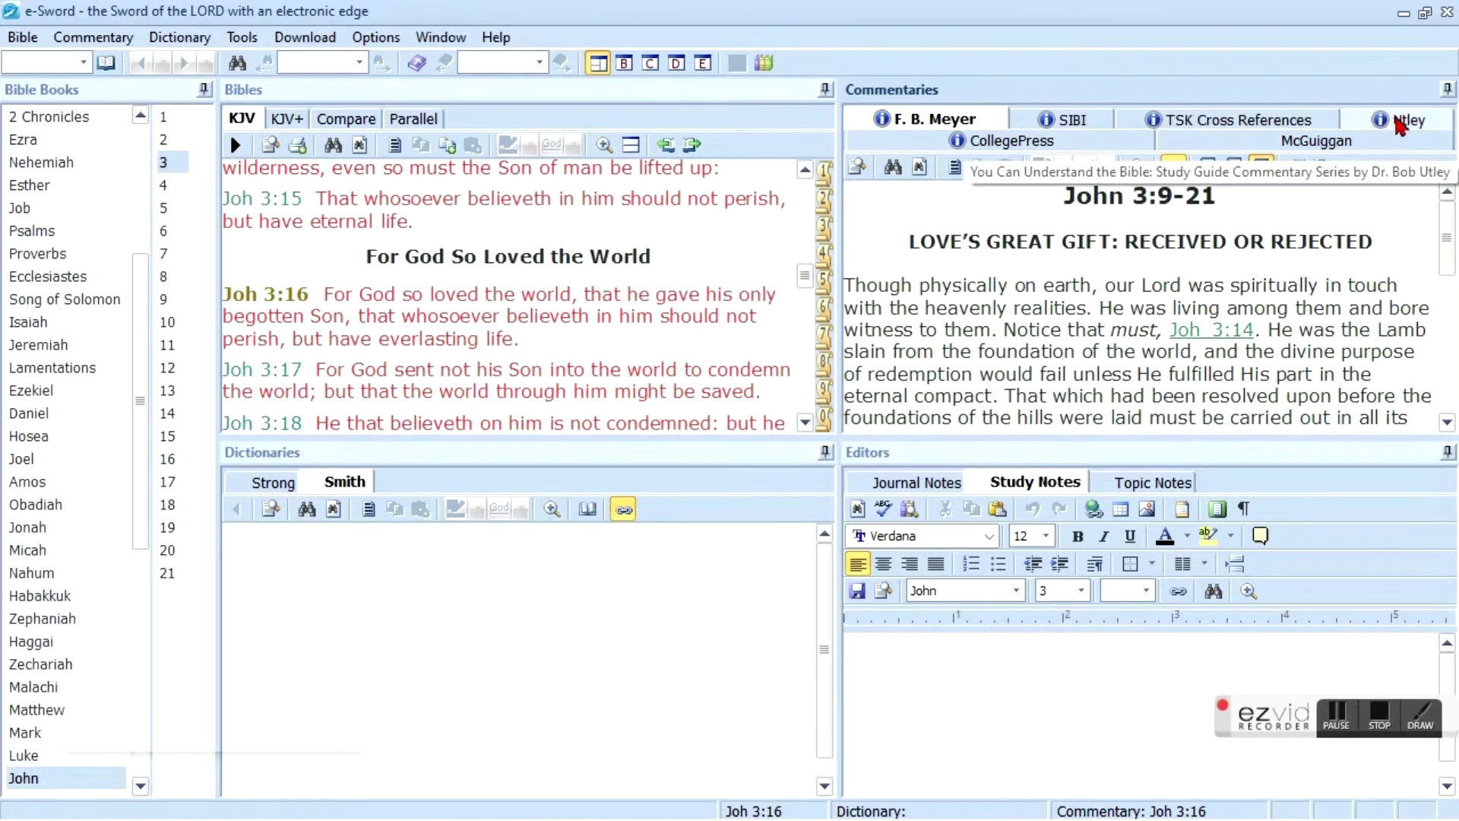
# Read through the Utley commentary on John 3:16 in e-Sword
pyautogui.scroll(-4, 1361, 231)
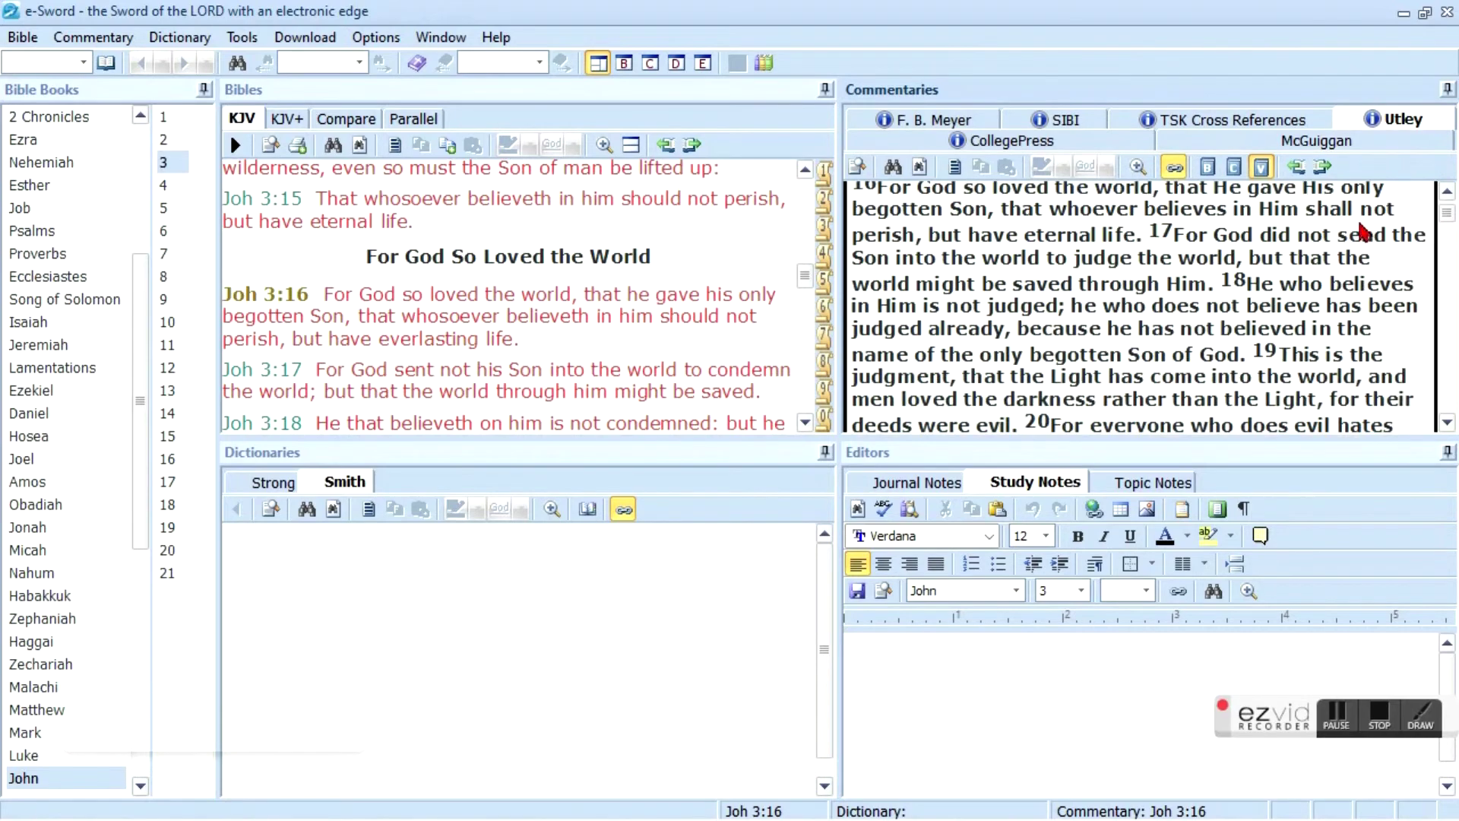
pyautogui.scroll(-3, 1361, 253)
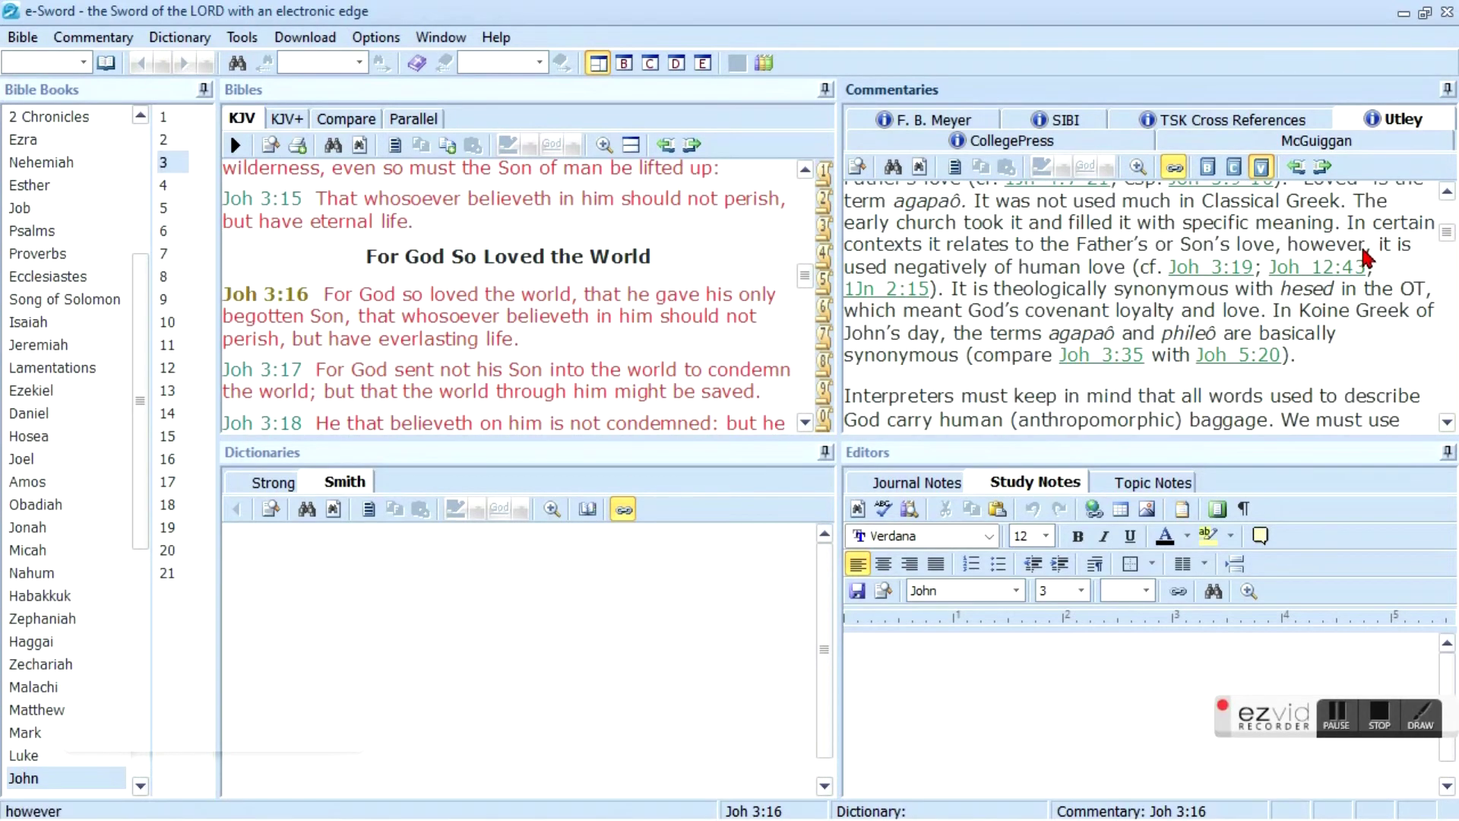
pyautogui.scroll(4, 1364, 255)
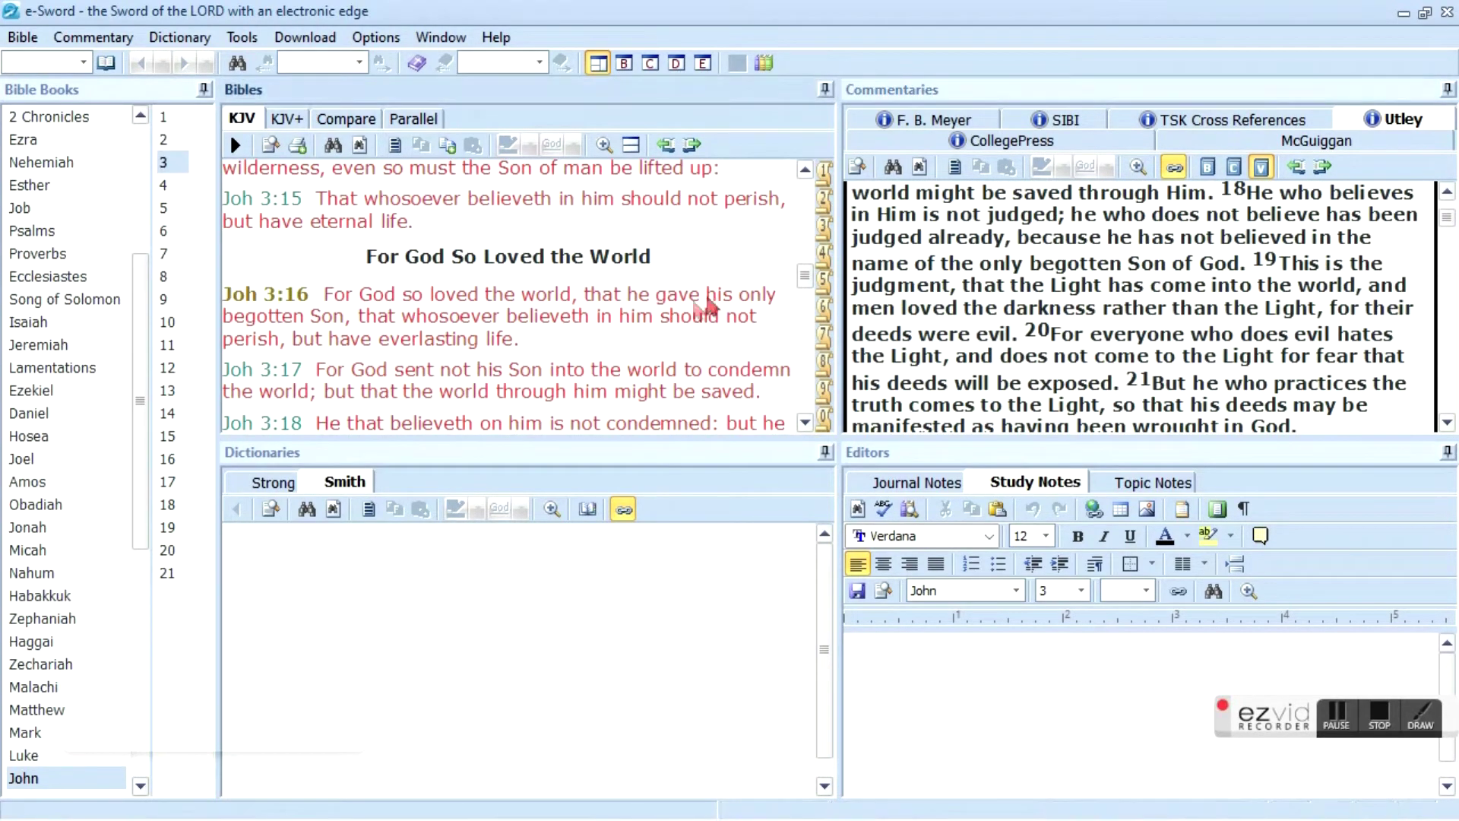
# Open the Reference Library and move its window higher so the whole window fits on the screen
pyautogui.click(243, 39)
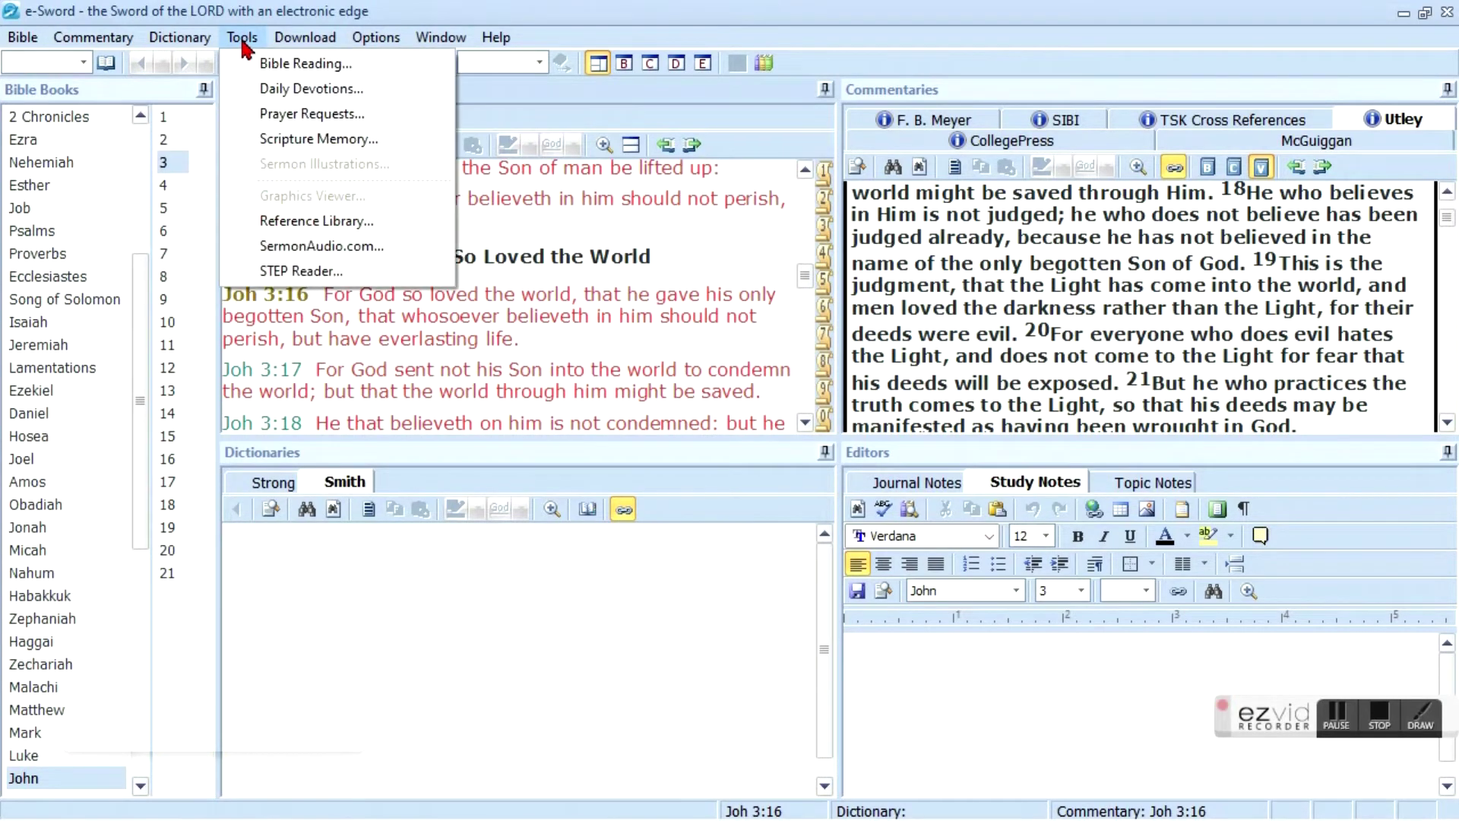
pyautogui.click(295, 227)
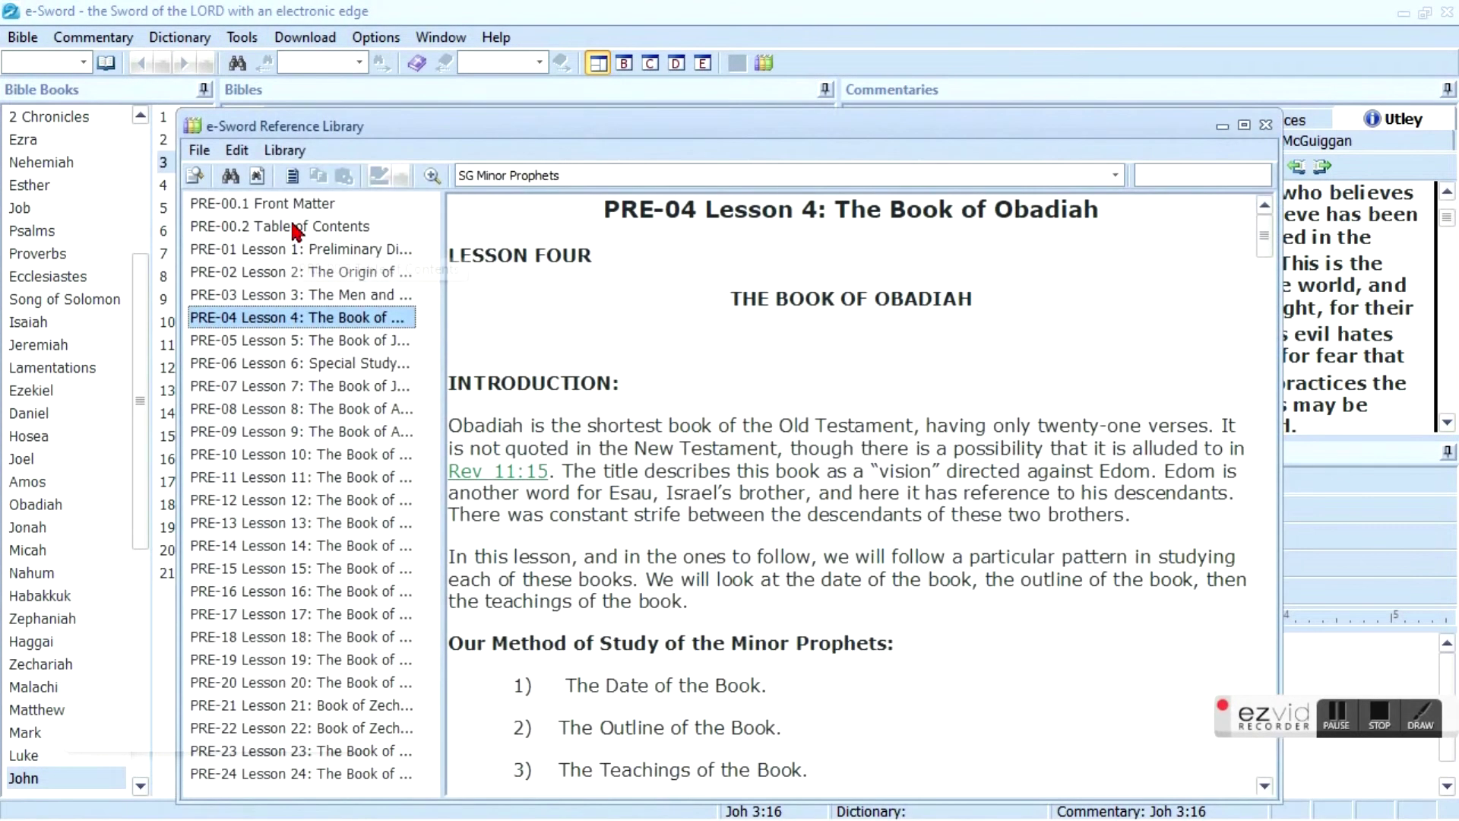
pyautogui.moveTo(460, 127); pyautogui.dragTo(422, 62)
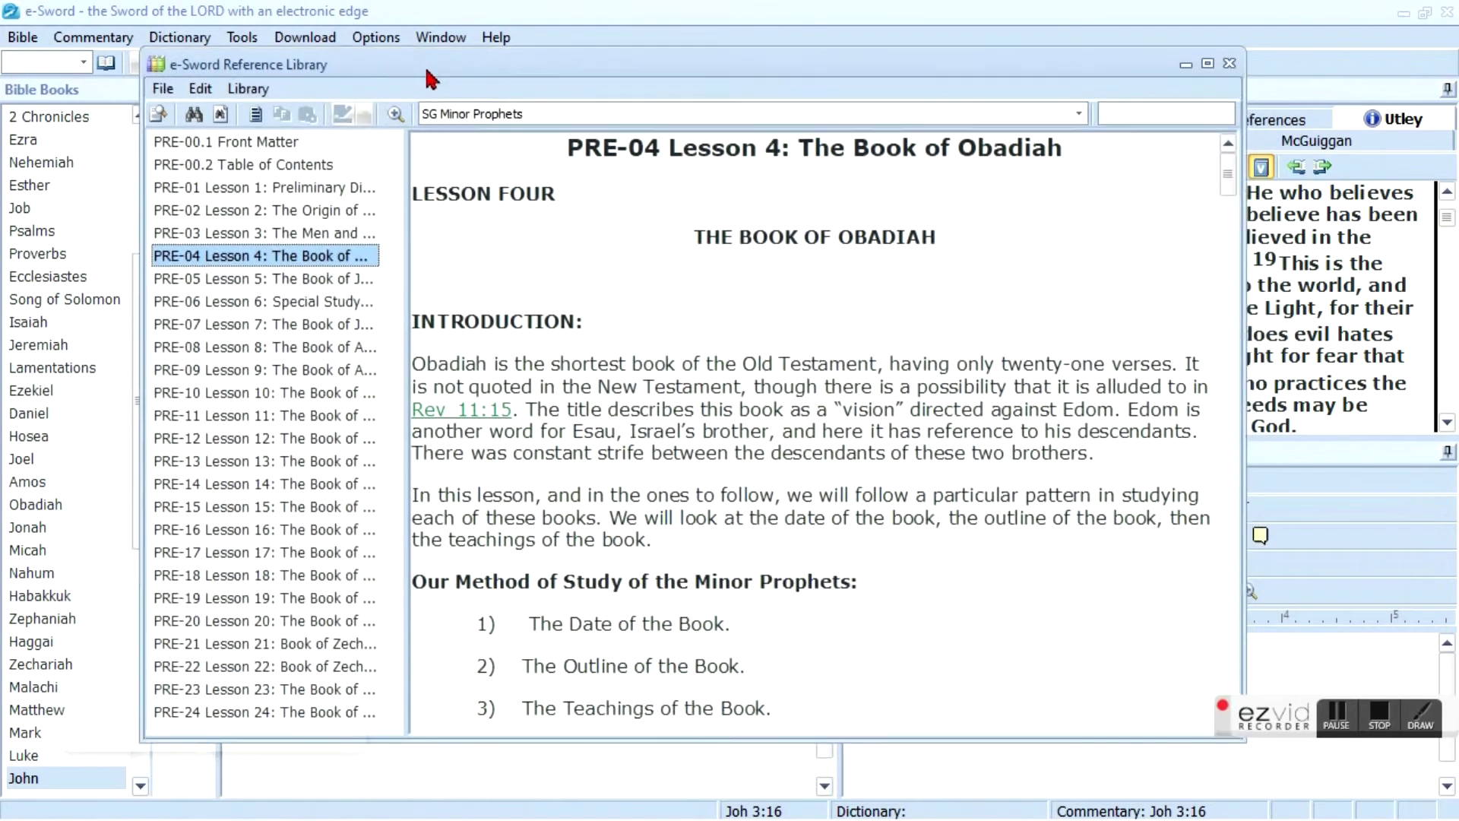
# Look through the full list of reference books available in the Reference Library, keeping SG Minor Prophets selected
pyautogui.click(1076, 112)
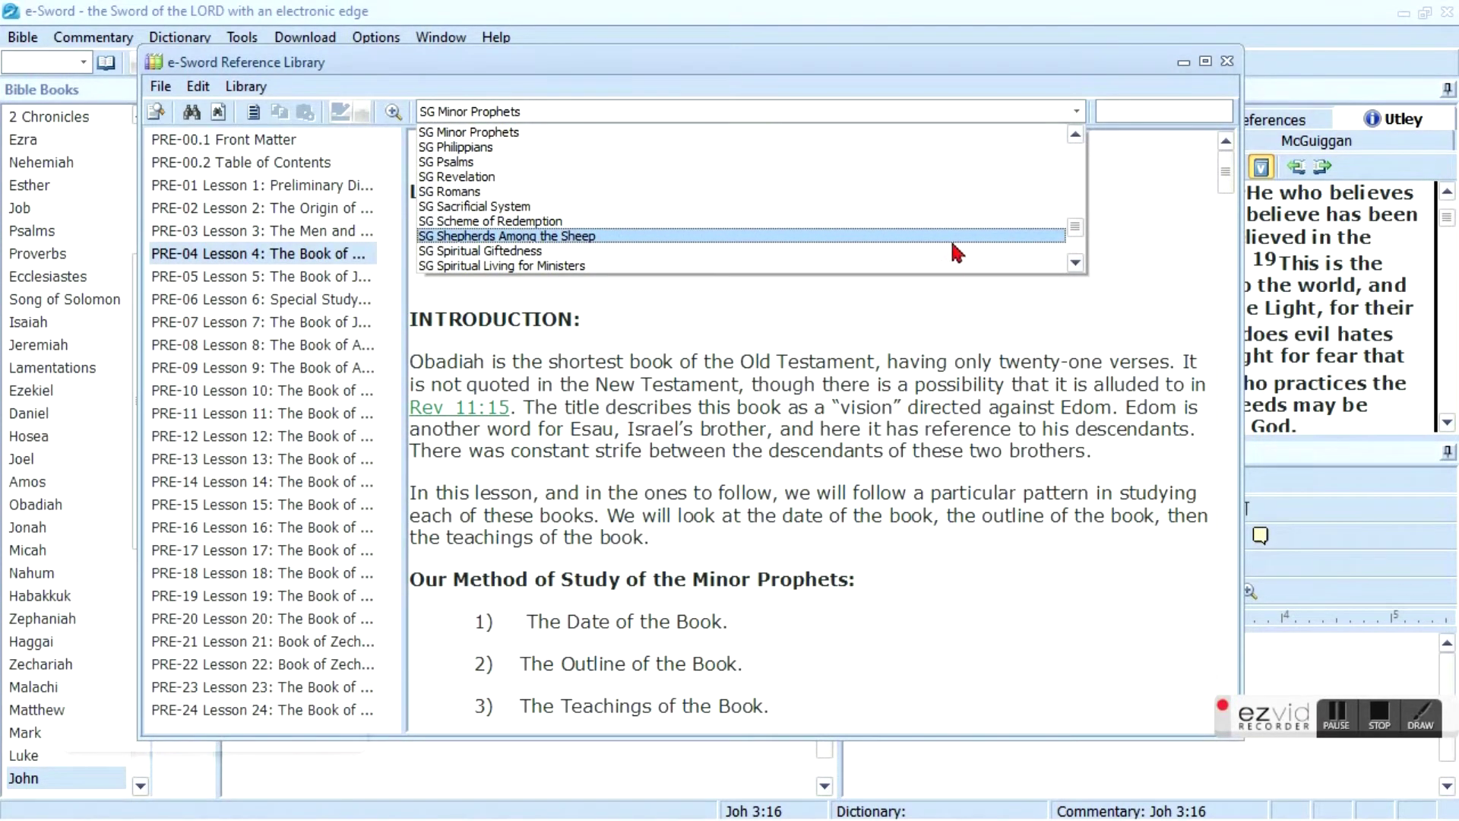
pyautogui.scroll(1, 875, 251)
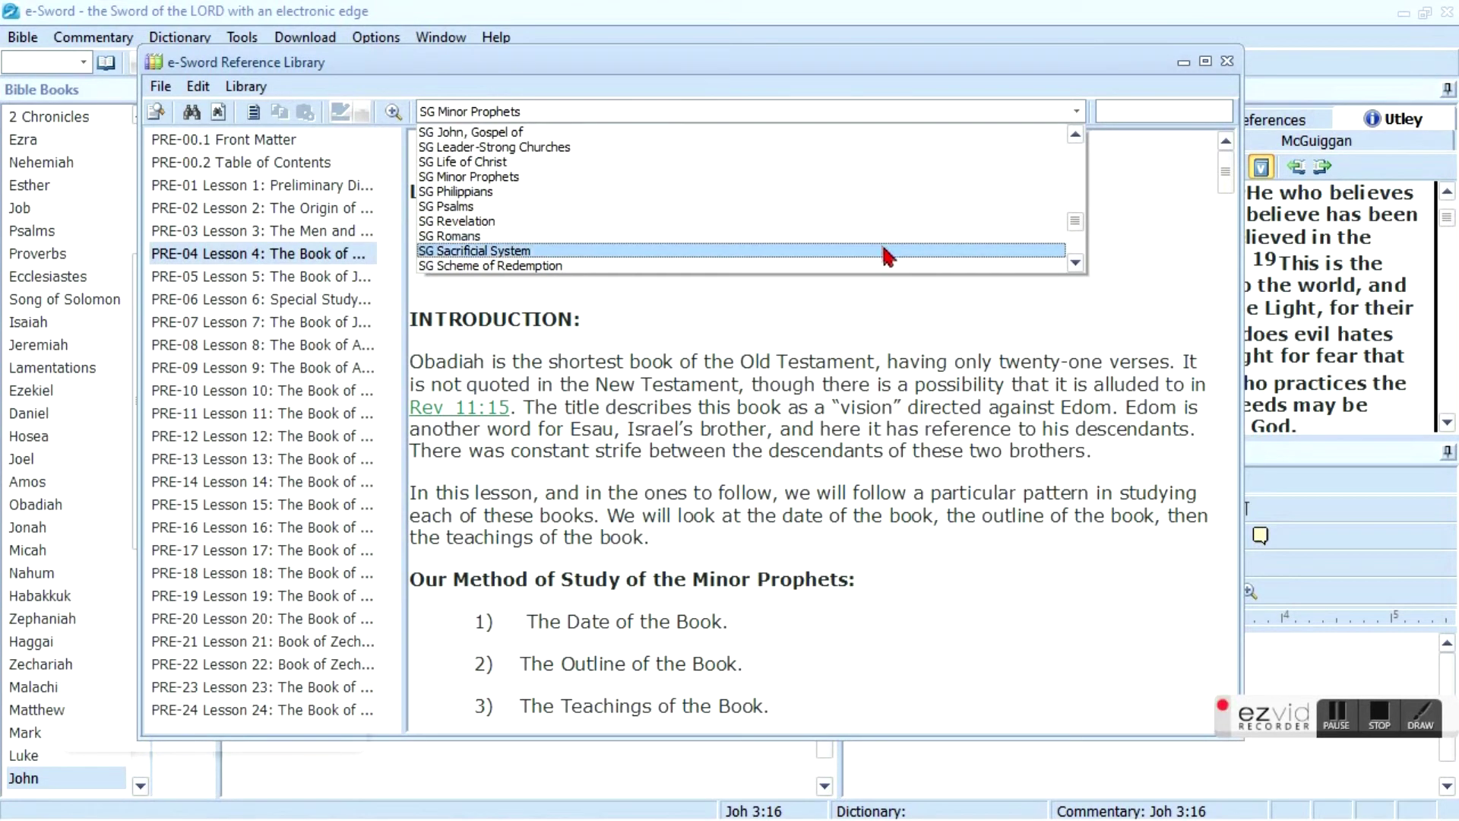
pyautogui.scroll(1, 836, 251)
pyautogui.scroll(1, 749, 237)
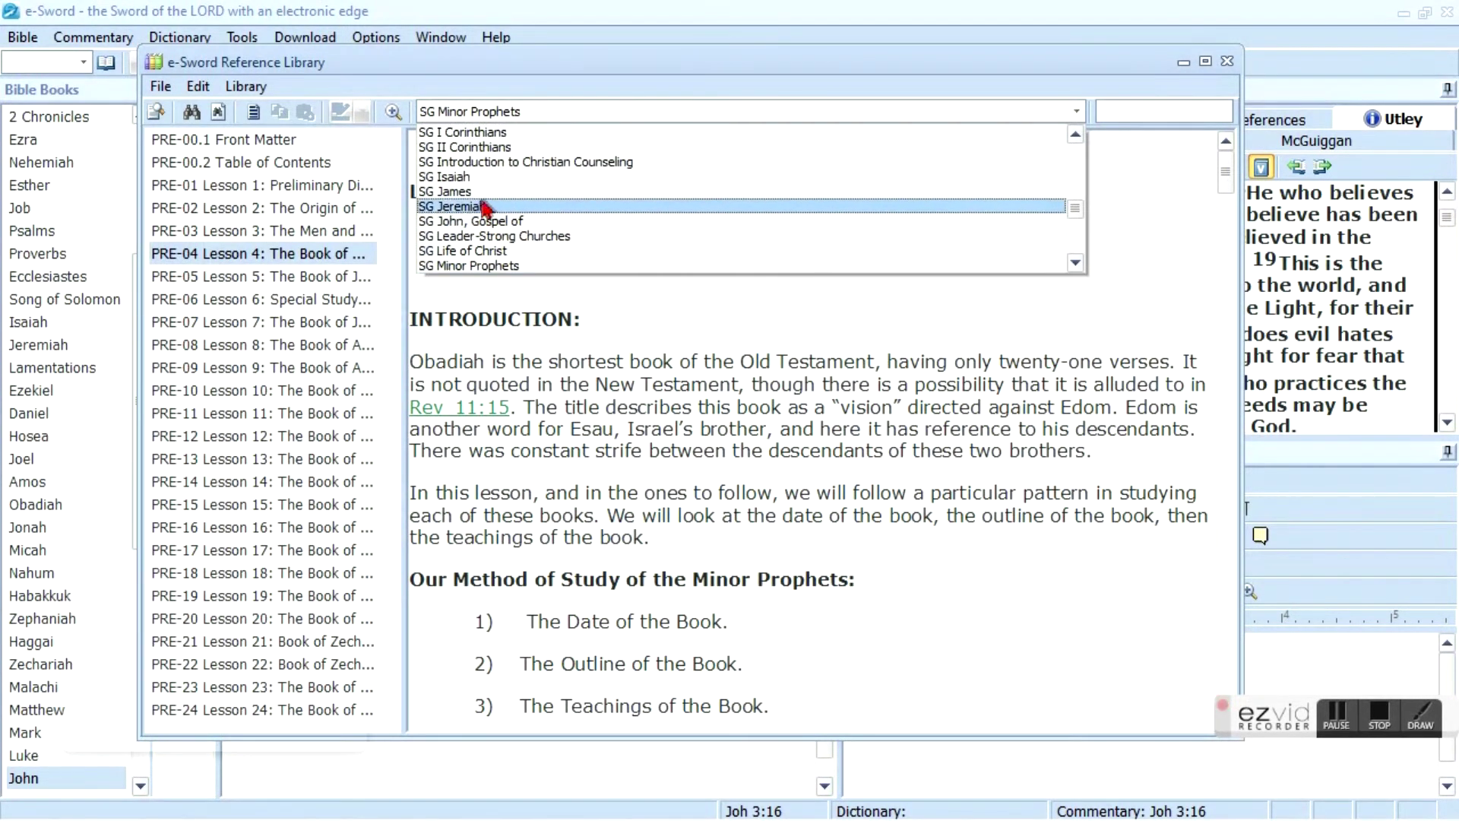
pyautogui.scroll(2, 563, 183)
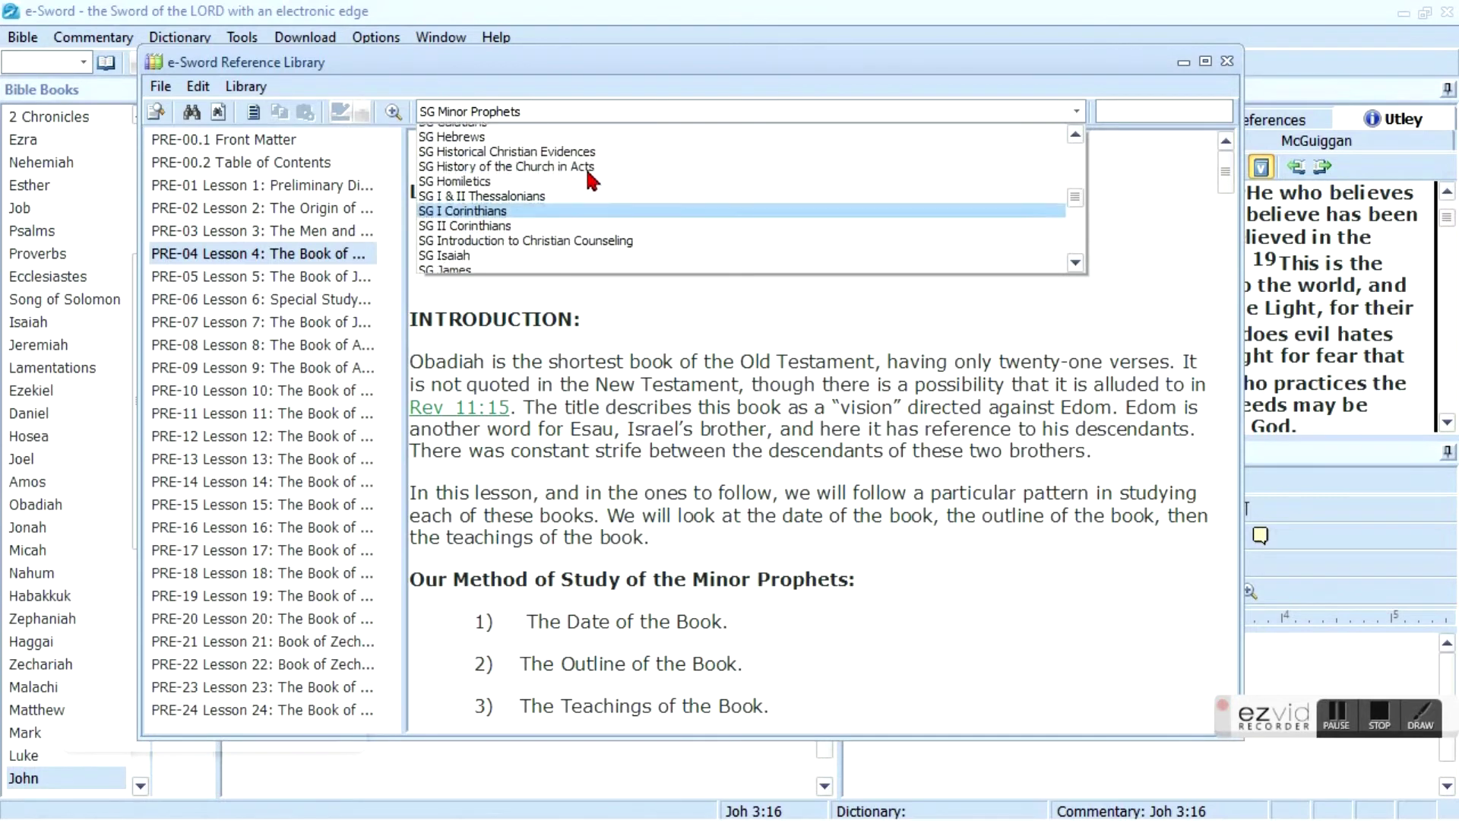
pyautogui.scroll(1, 590, 180)
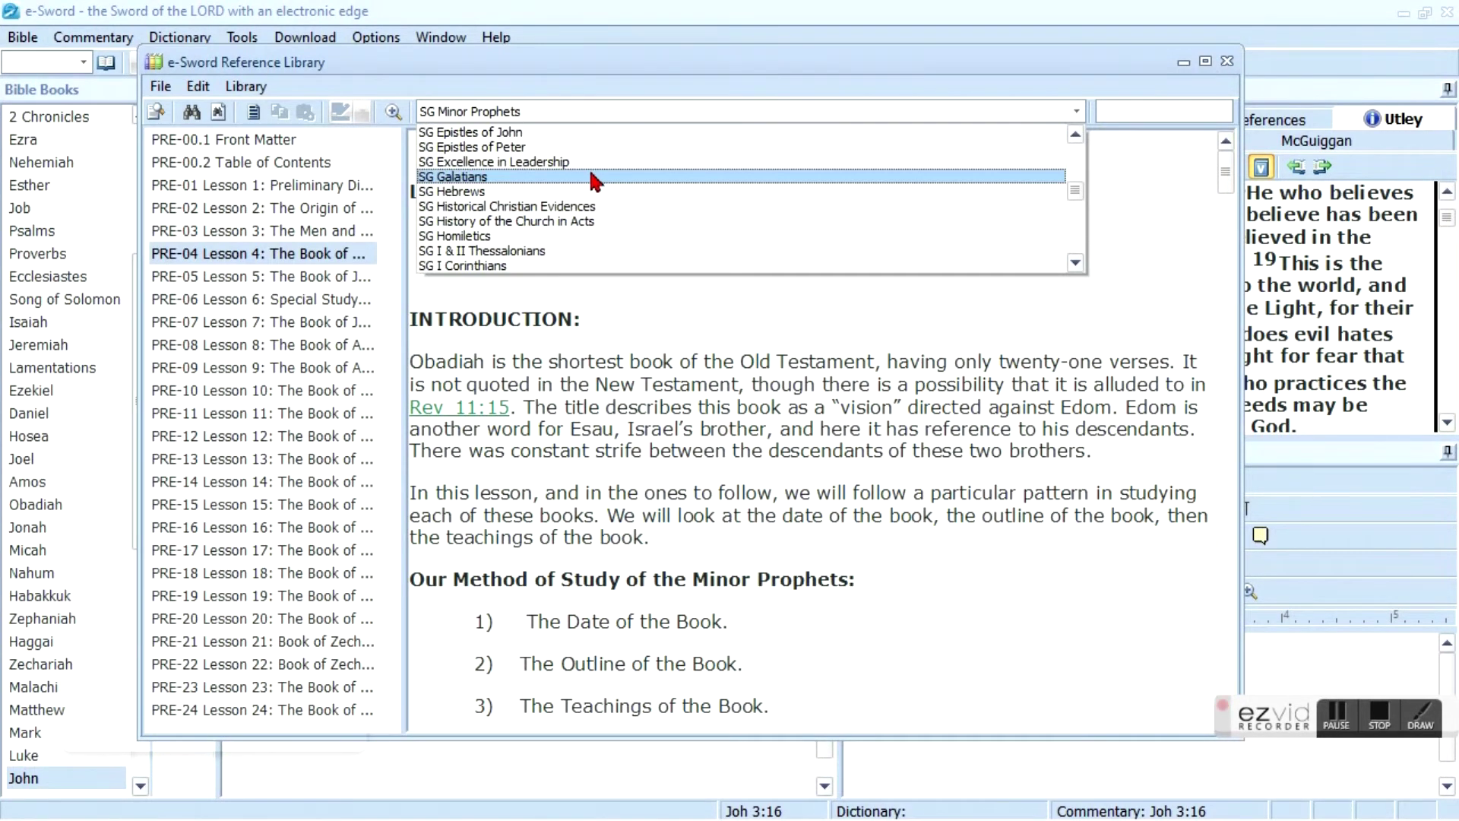
pyautogui.scroll(2, 592, 181)
pyautogui.scroll(4, 597, 181)
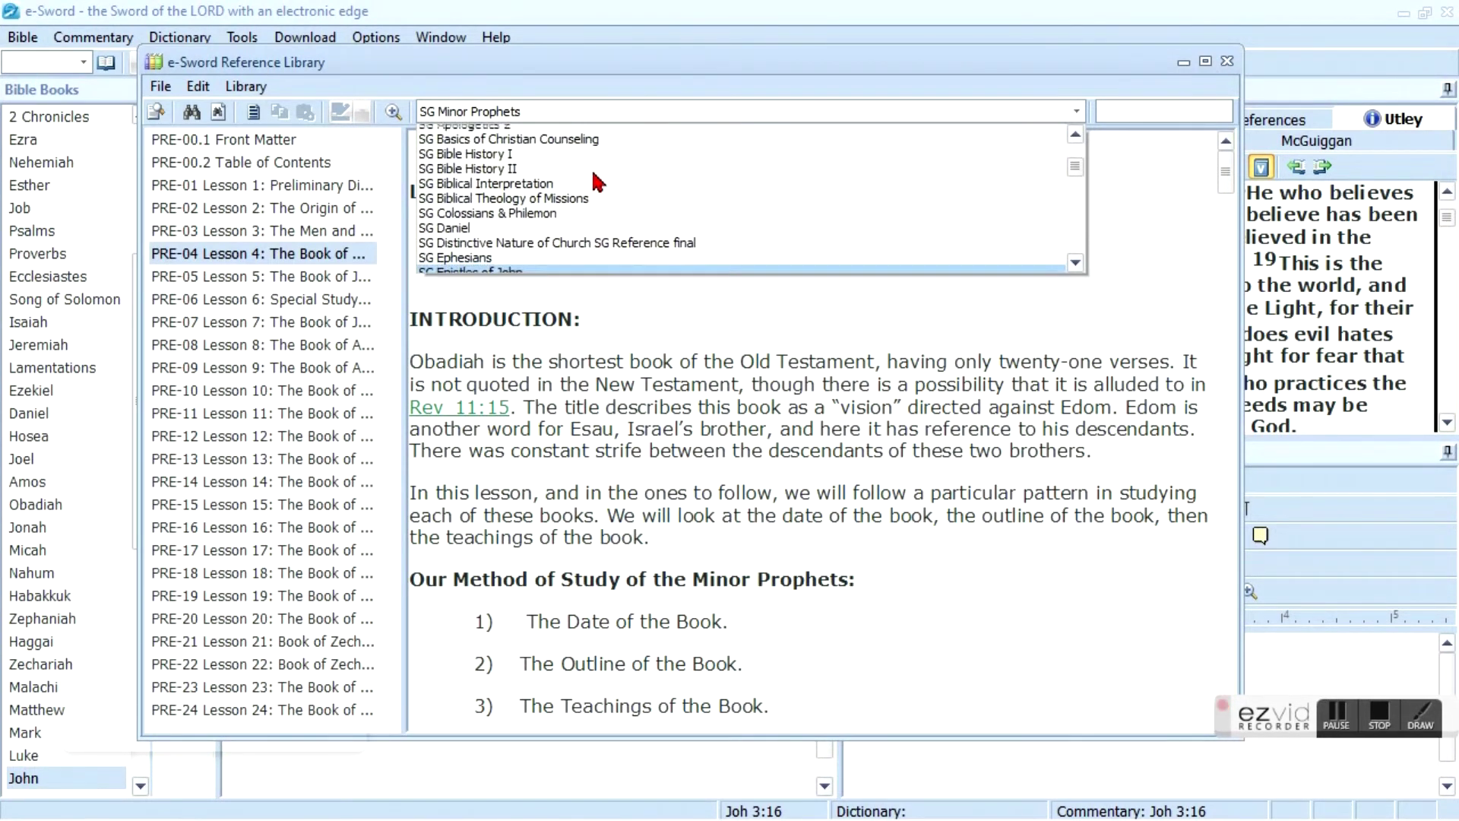
pyautogui.scroll(2, 598, 181)
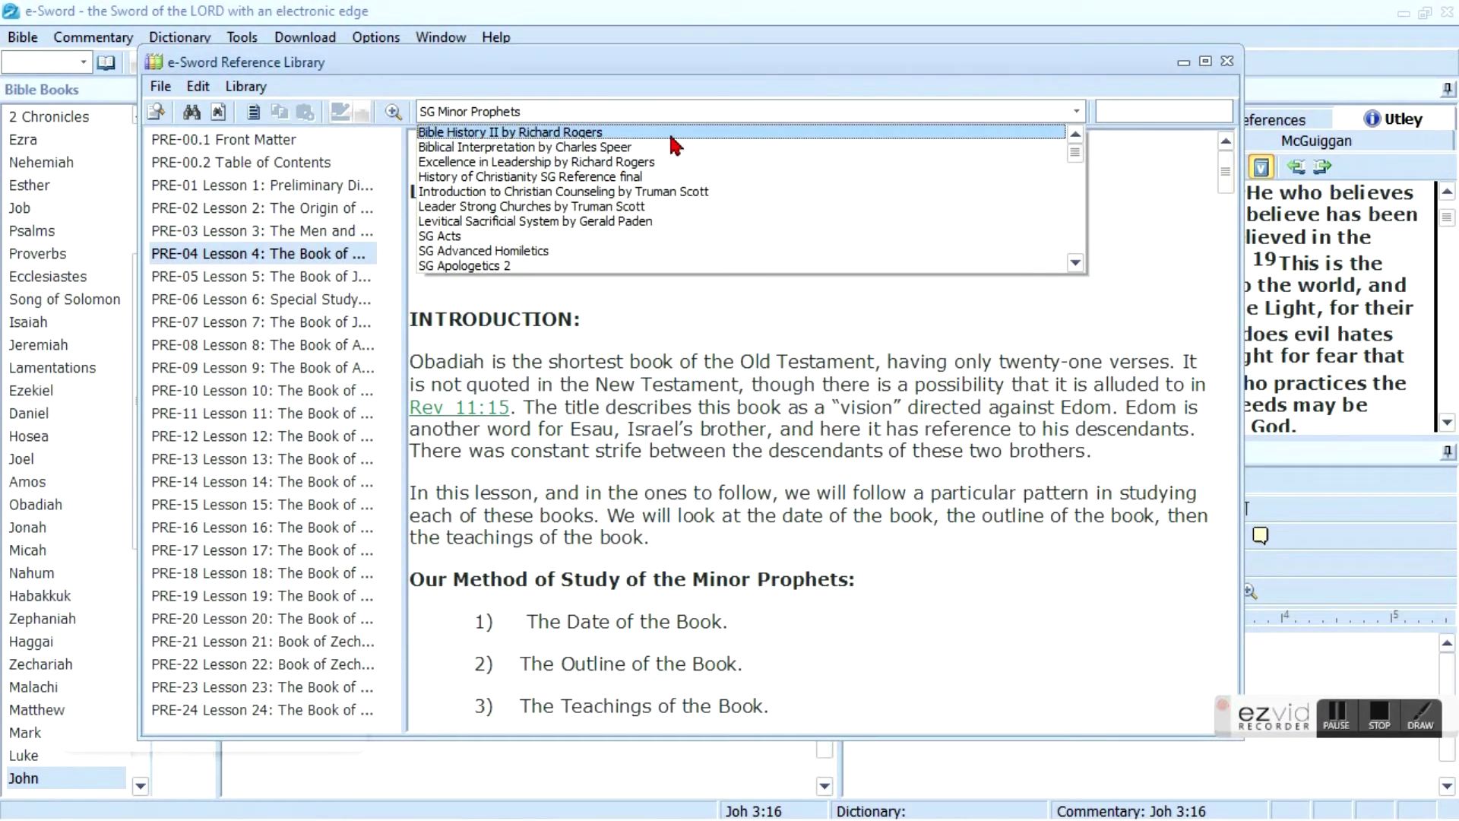
pyautogui.scroll(-7, 760, 174)
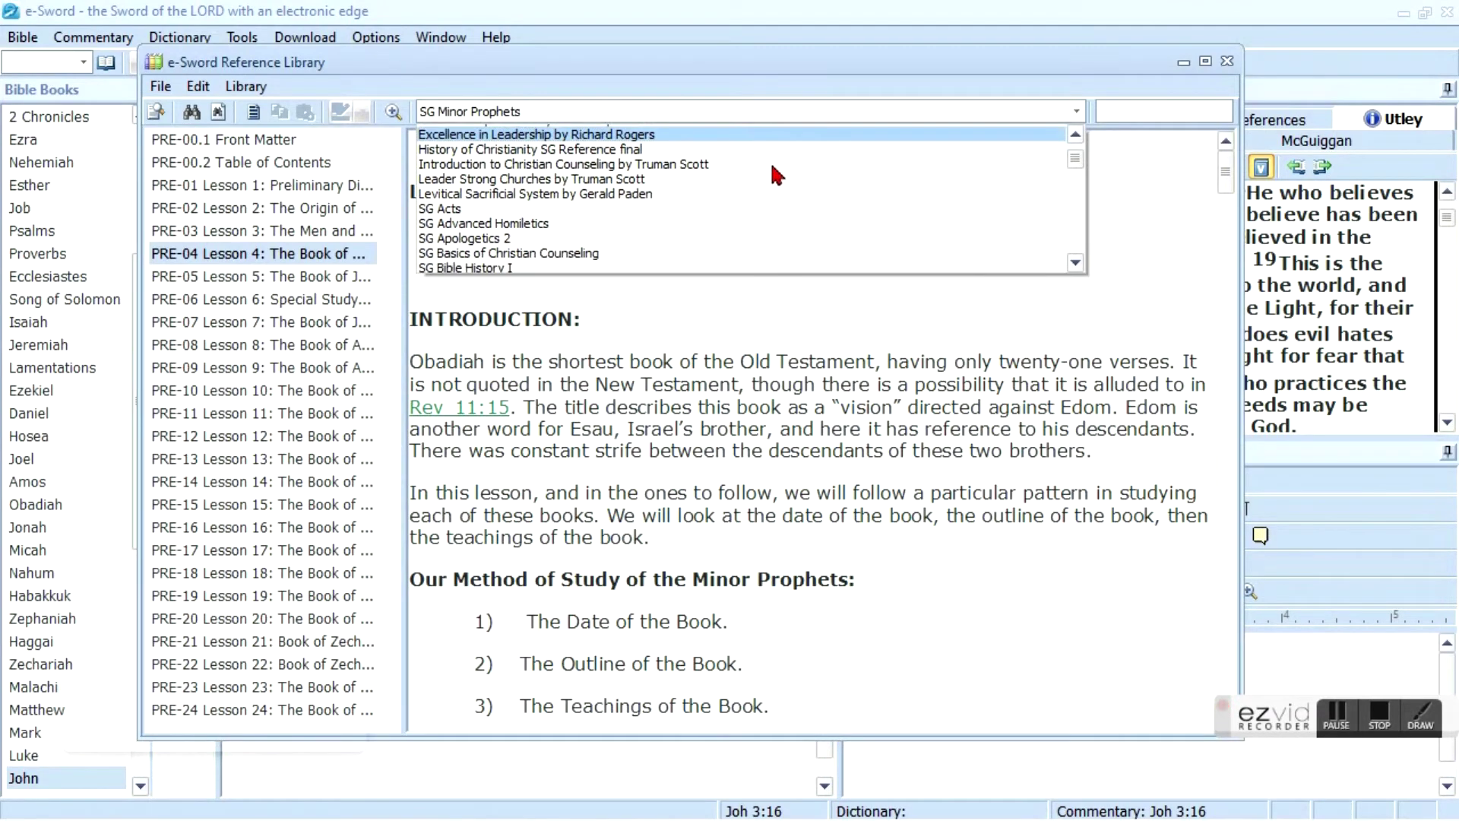
pyautogui.scroll(-10, 794, 176)
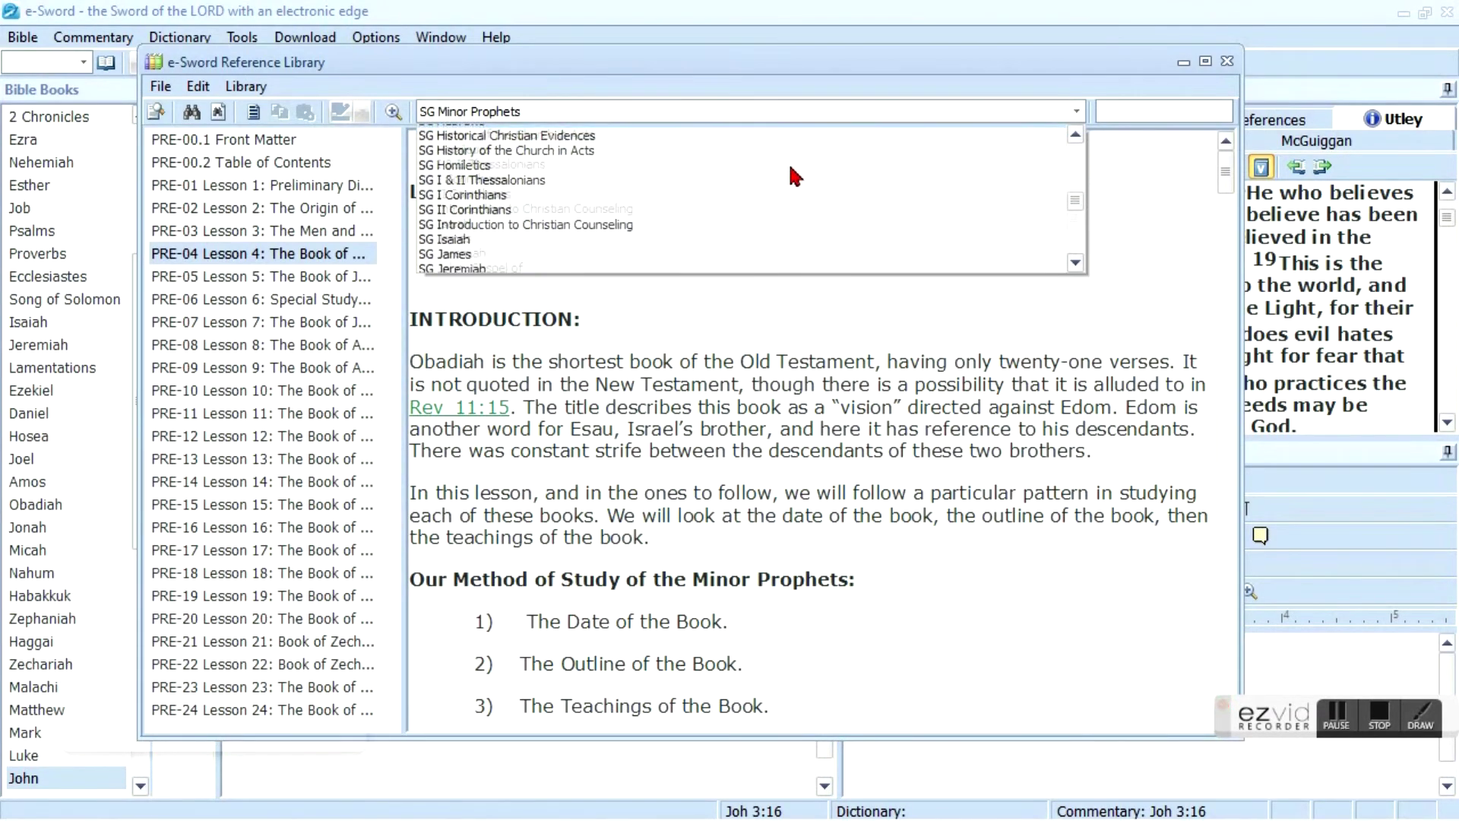
pyautogui.scroll(-1, 796, 176)
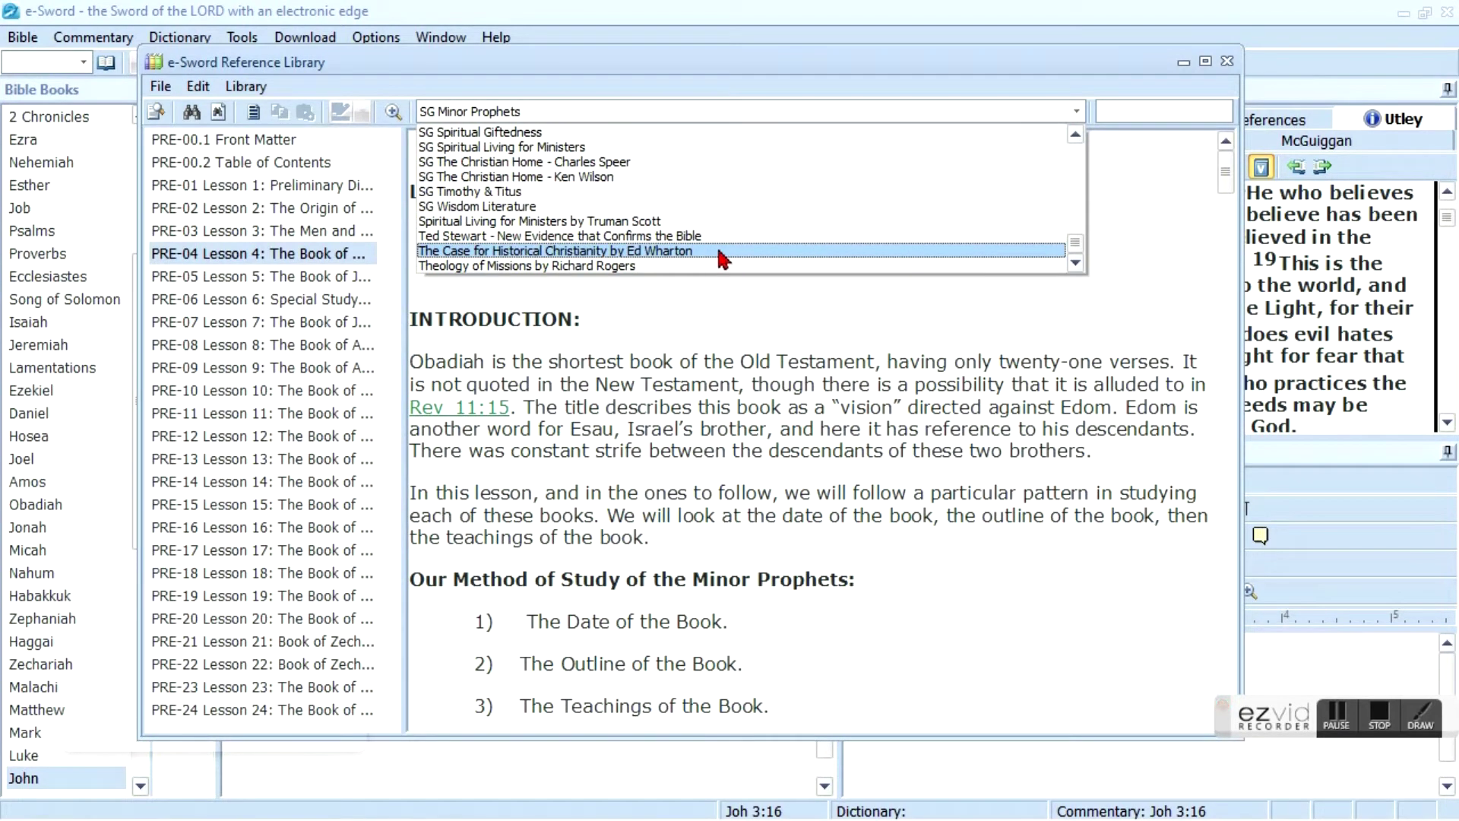
pyautogui.click(1145, 228)
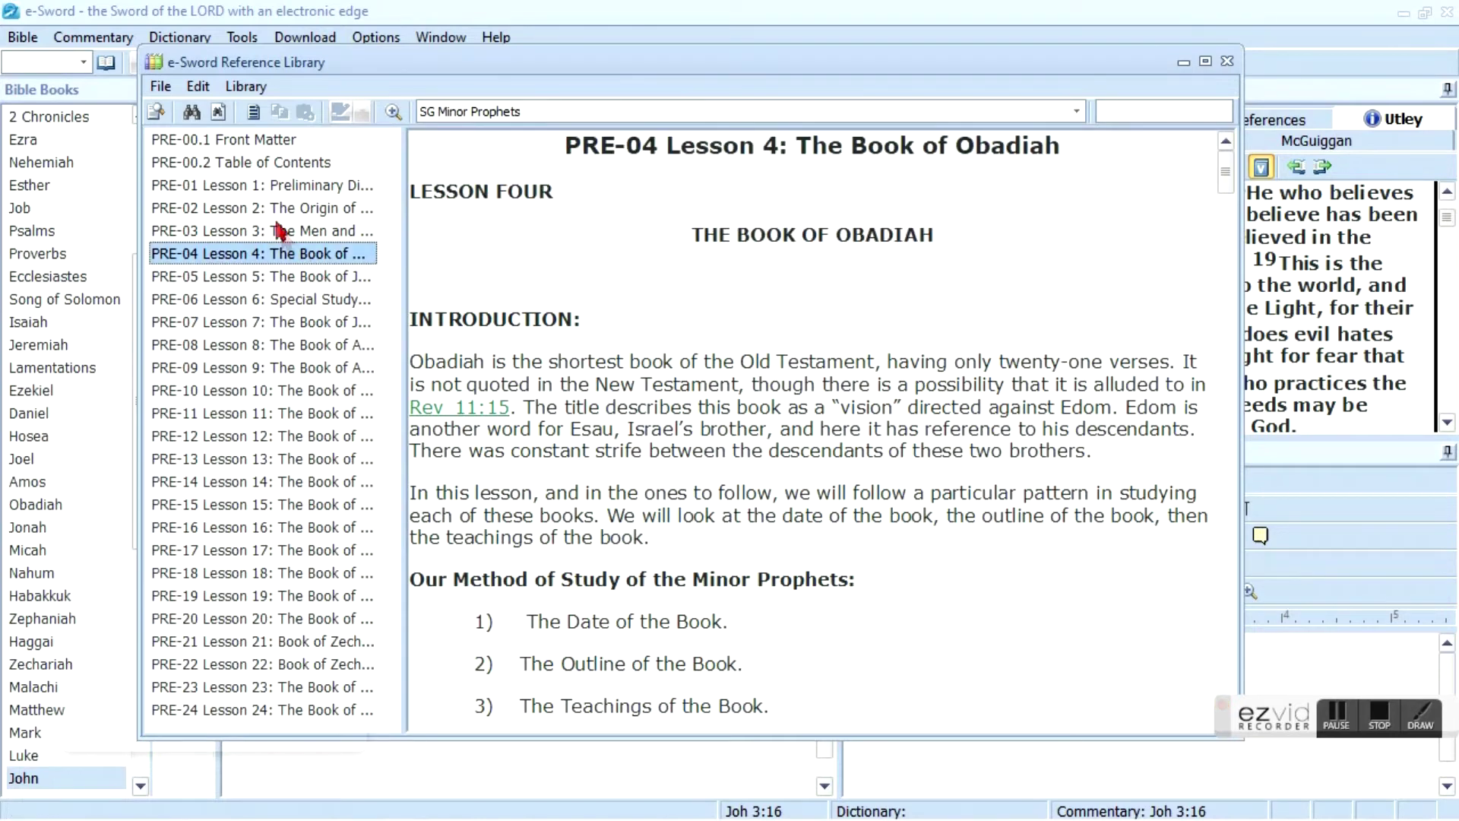
# View lessons 1, 2, 3 and 8 of the SG Minor Prophets book and close the Reference Library
pyautogui.click(245, 185)
pyautogui.click(239, 210)
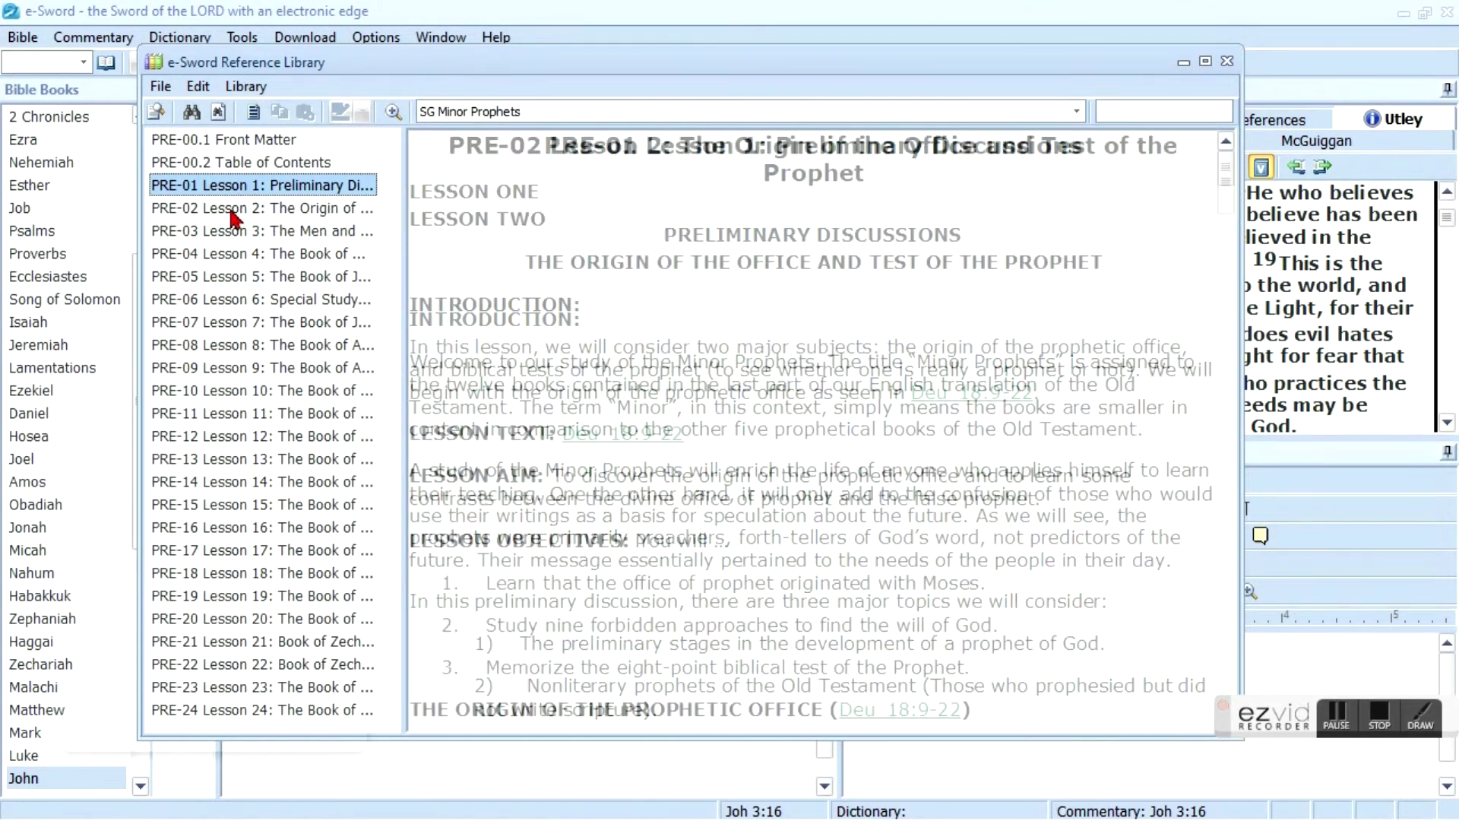
pyautogui.click(233, 234)
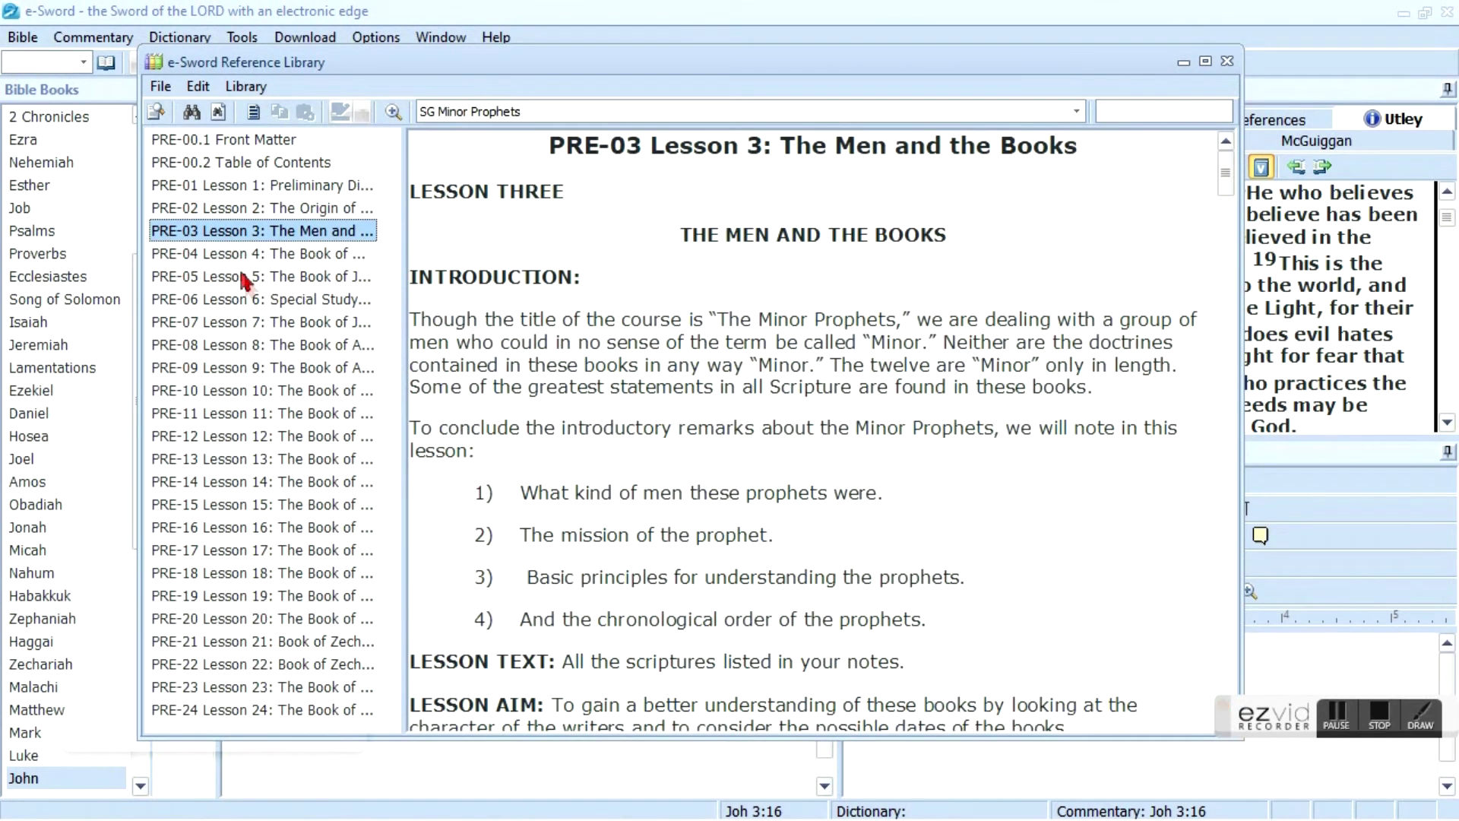
pyautogui.click(233, 349)
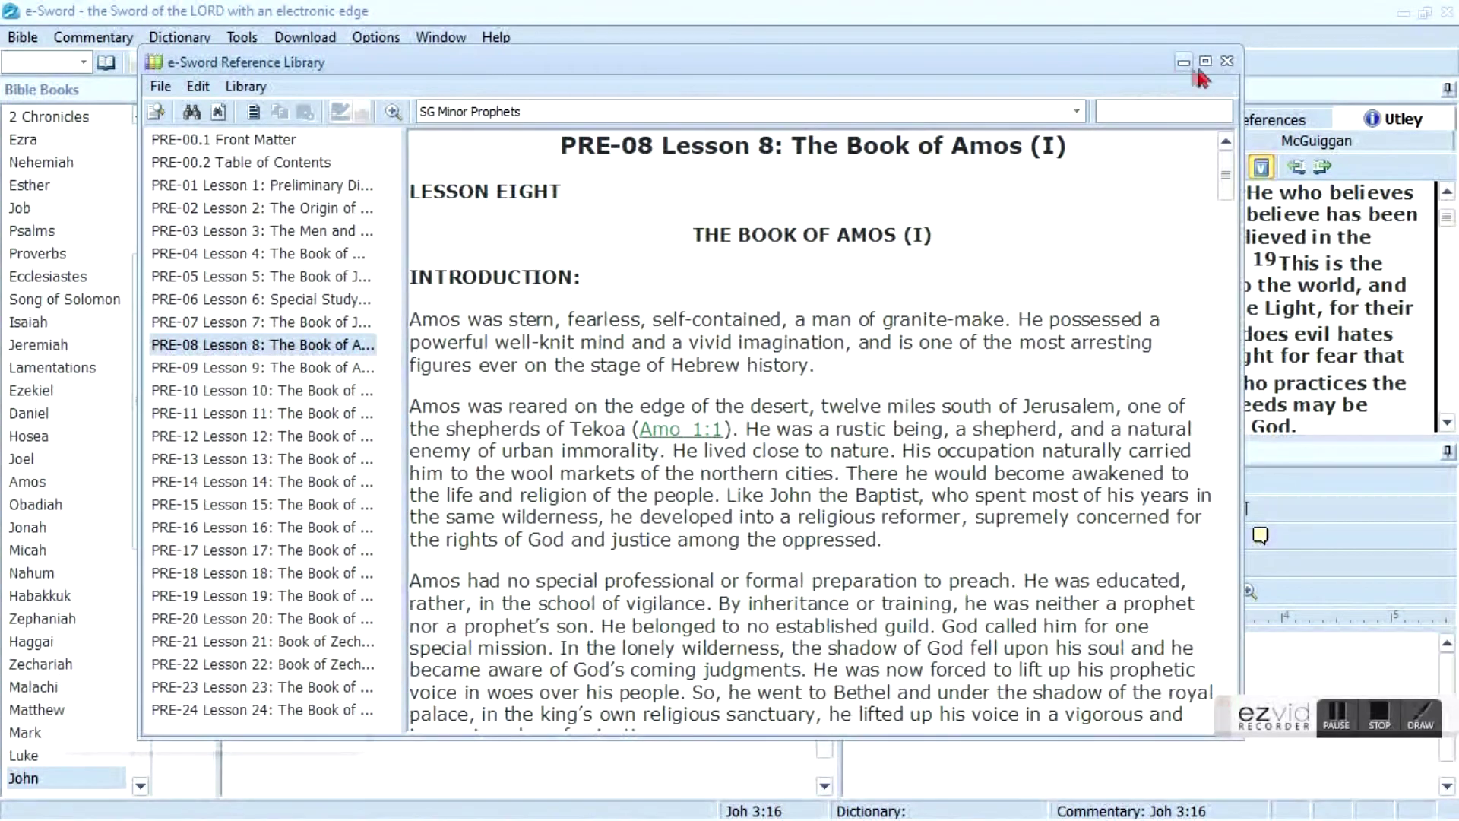
pyautogui.click(1227, 63)
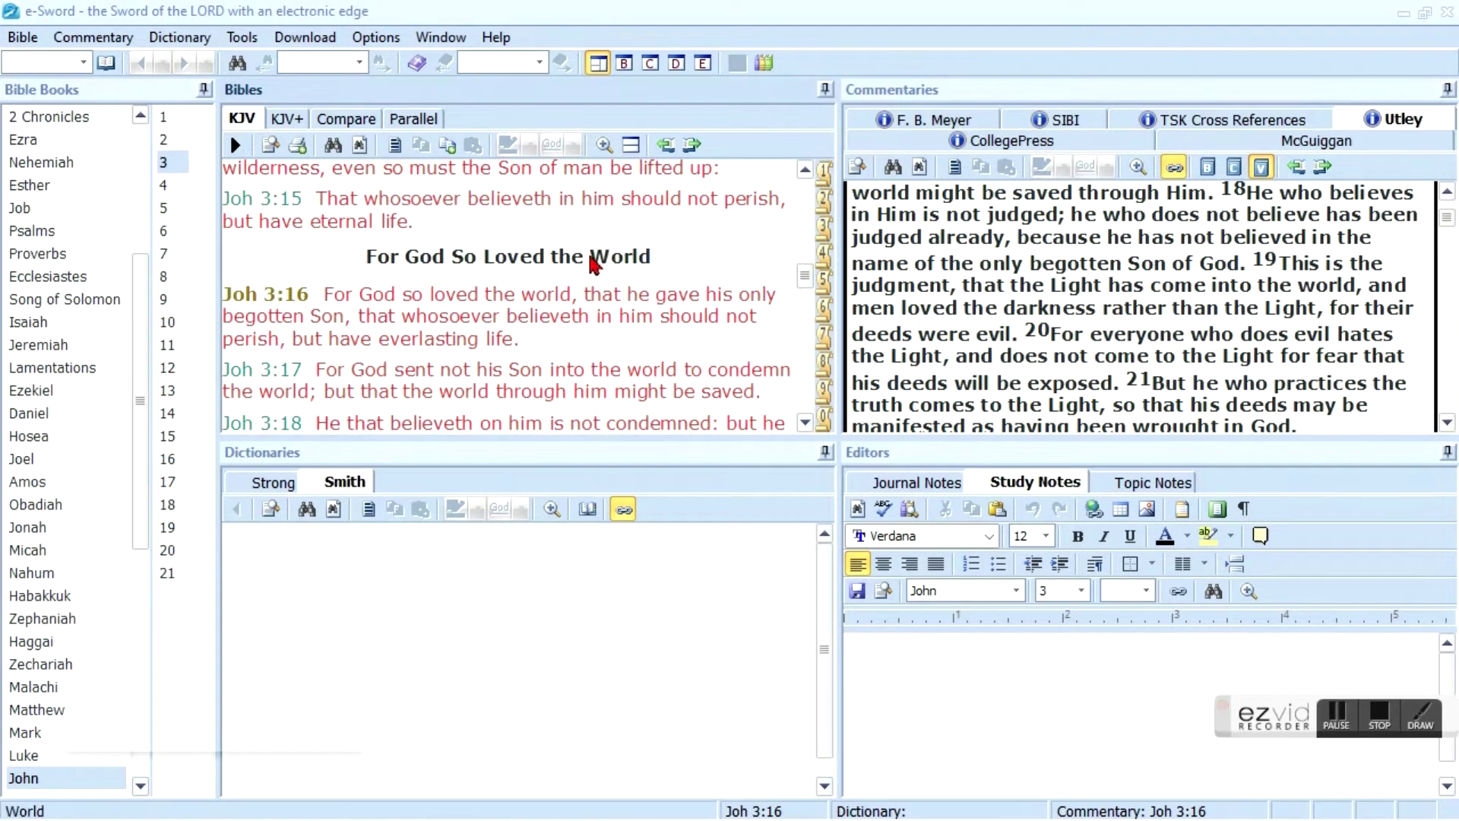
pyautogui.click(519, 571)
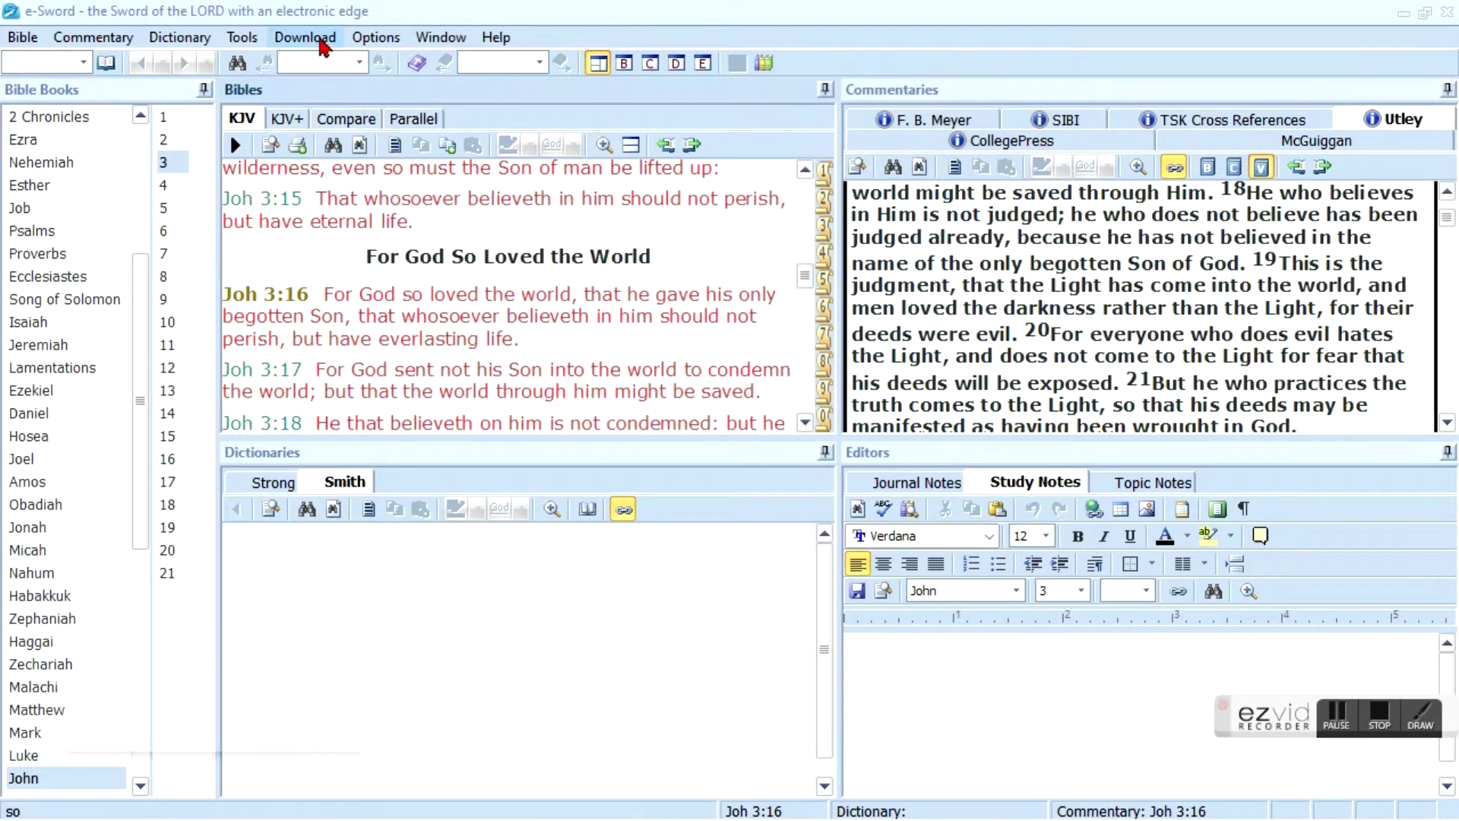
# Open the module downloader for Bibles and move its window higher on the screen
pyautogui.click(322, 41)
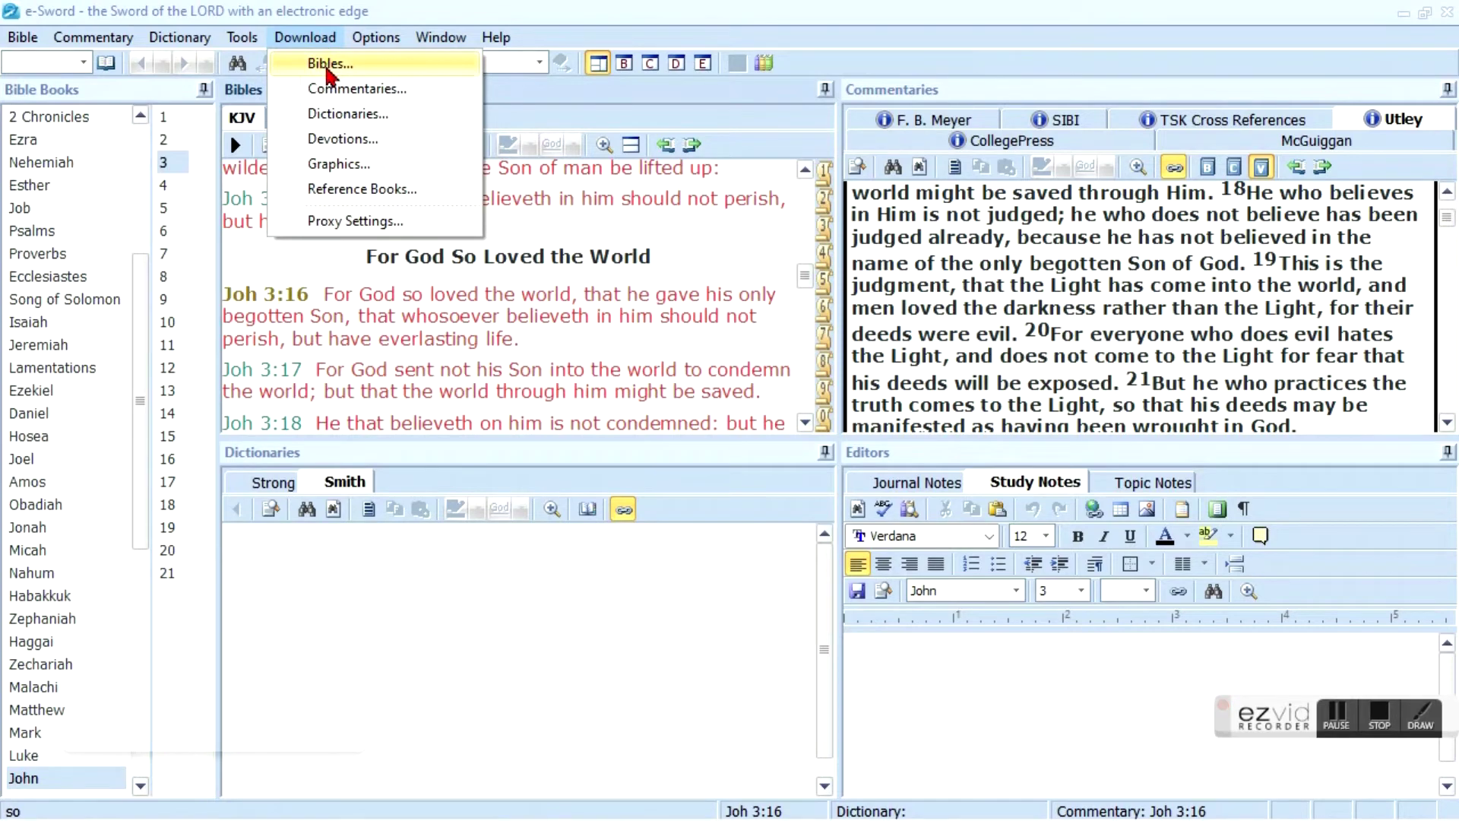
pyautogui.click(328, 69)
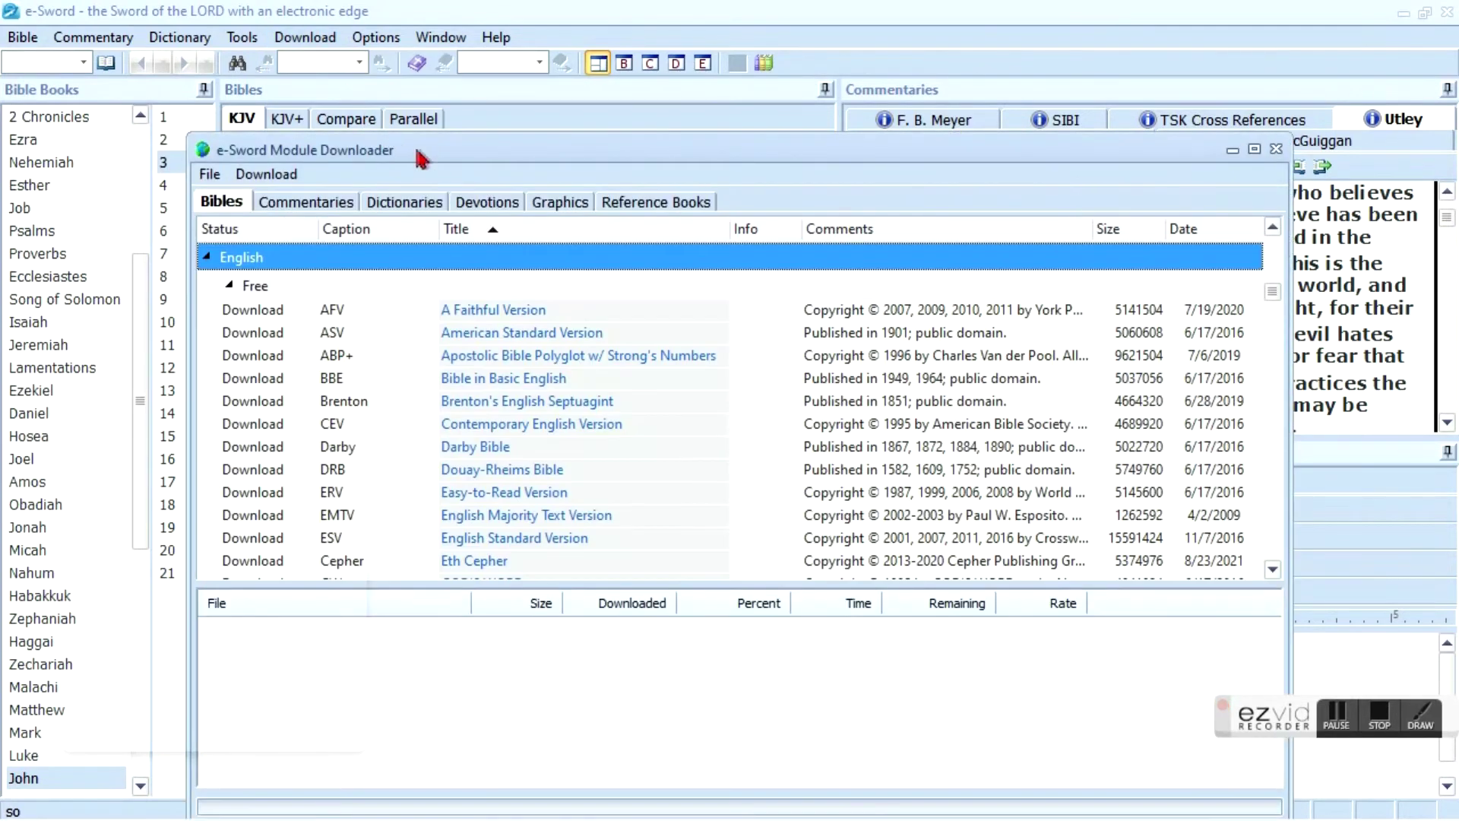
pyautogui.moveTo(422, 151); pyautogui.dragTo(386, 59)
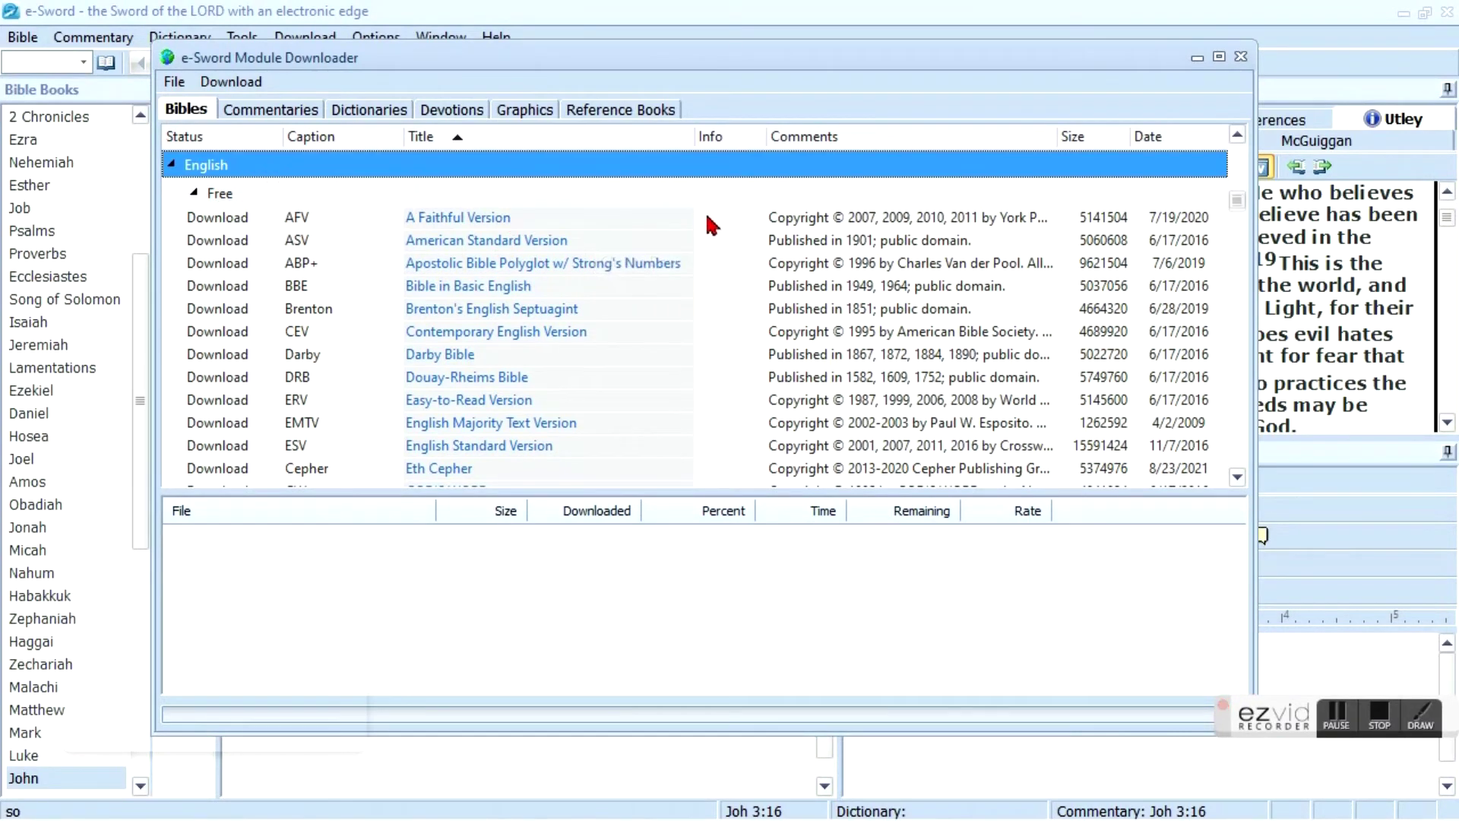
# Examine the free English Bibles and the premium versions offered for purchase in the module downloader
pyautogui.scroll(-2, 709, 222)
pyautogui.scroll(-1, 710, 226)
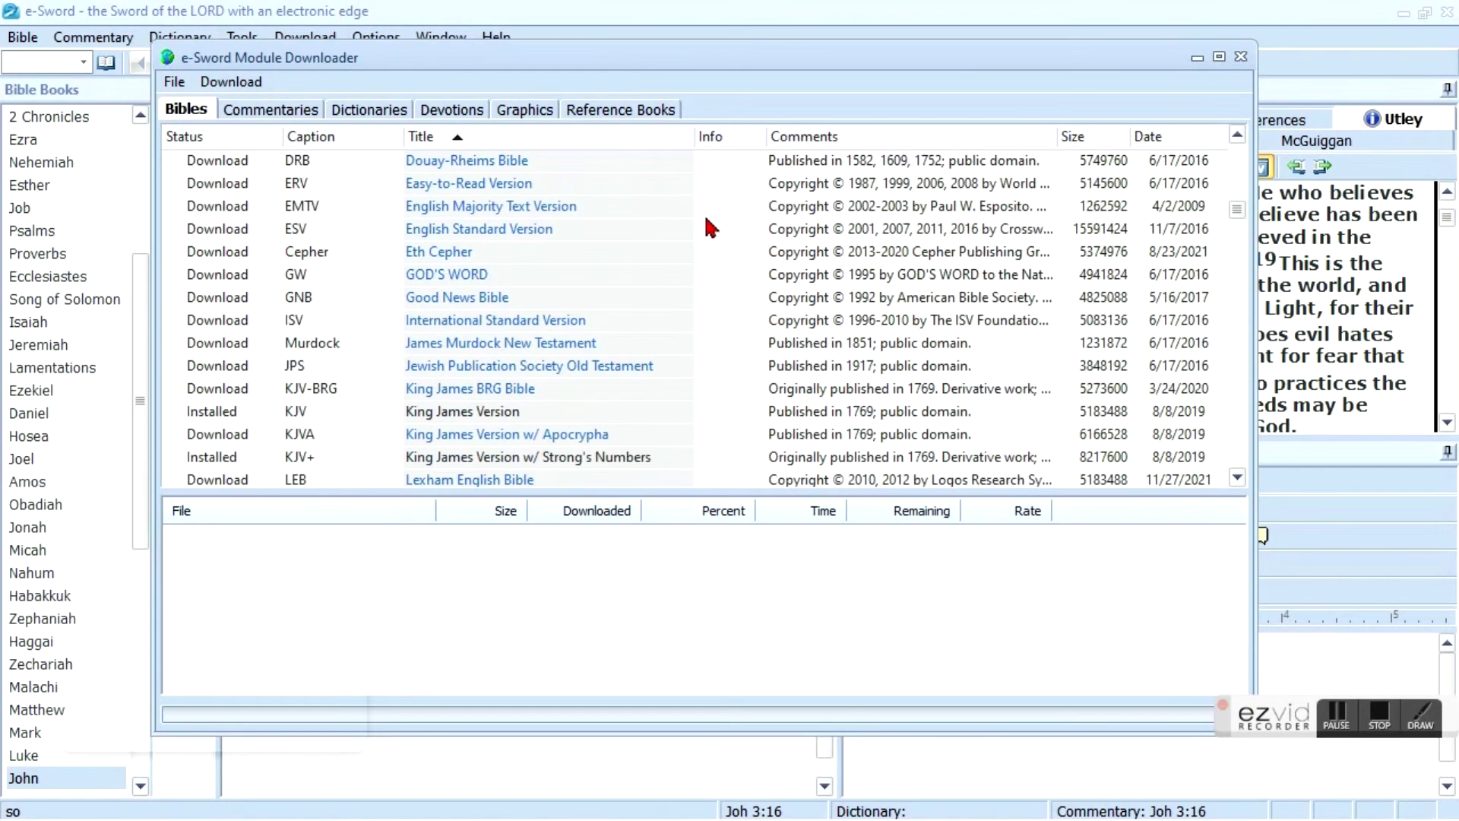
pyautogui.scroll(-4, 711, 227)
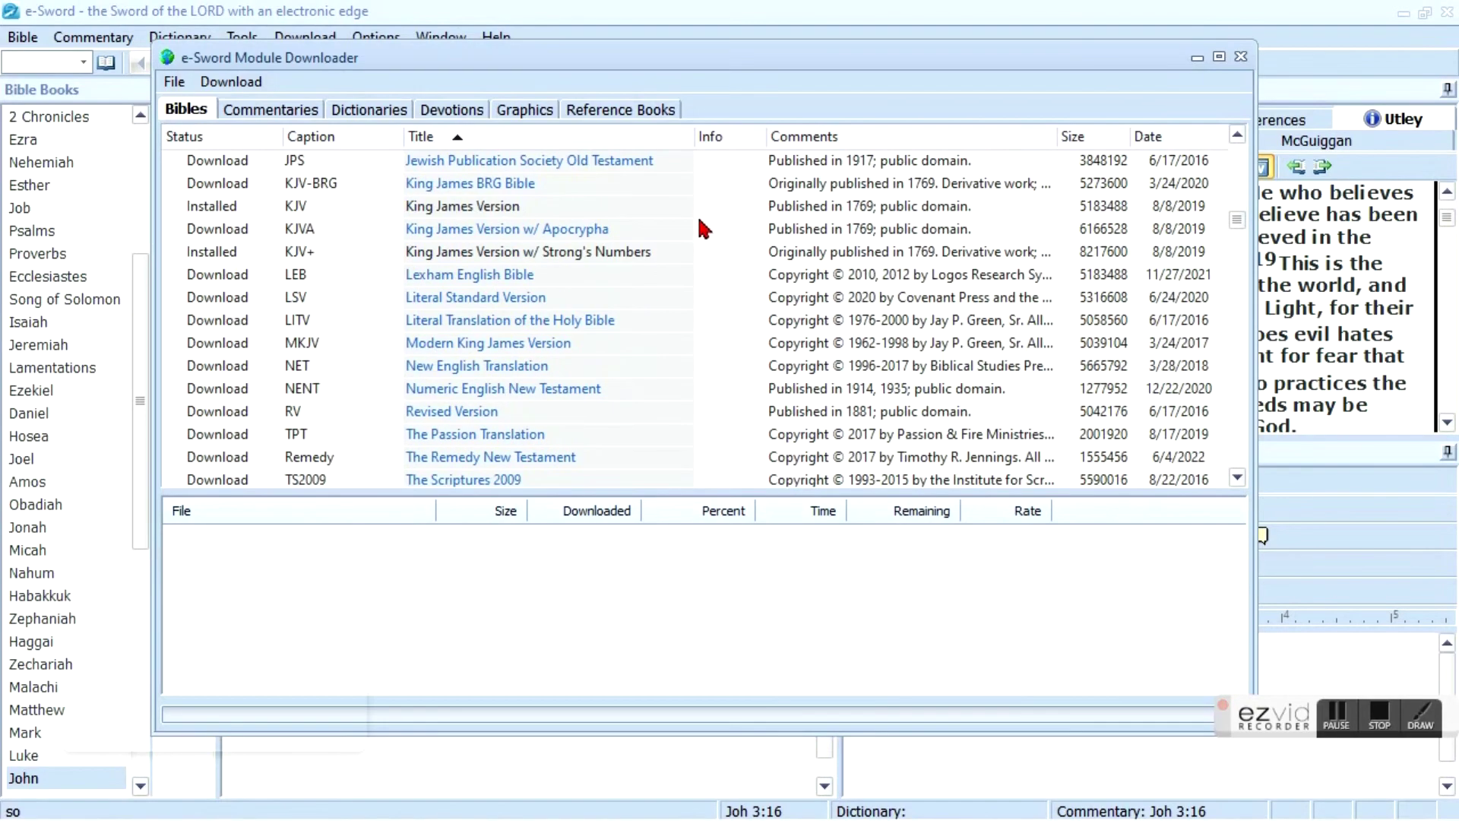
pyautogui.scroll(-3, 711, 234)
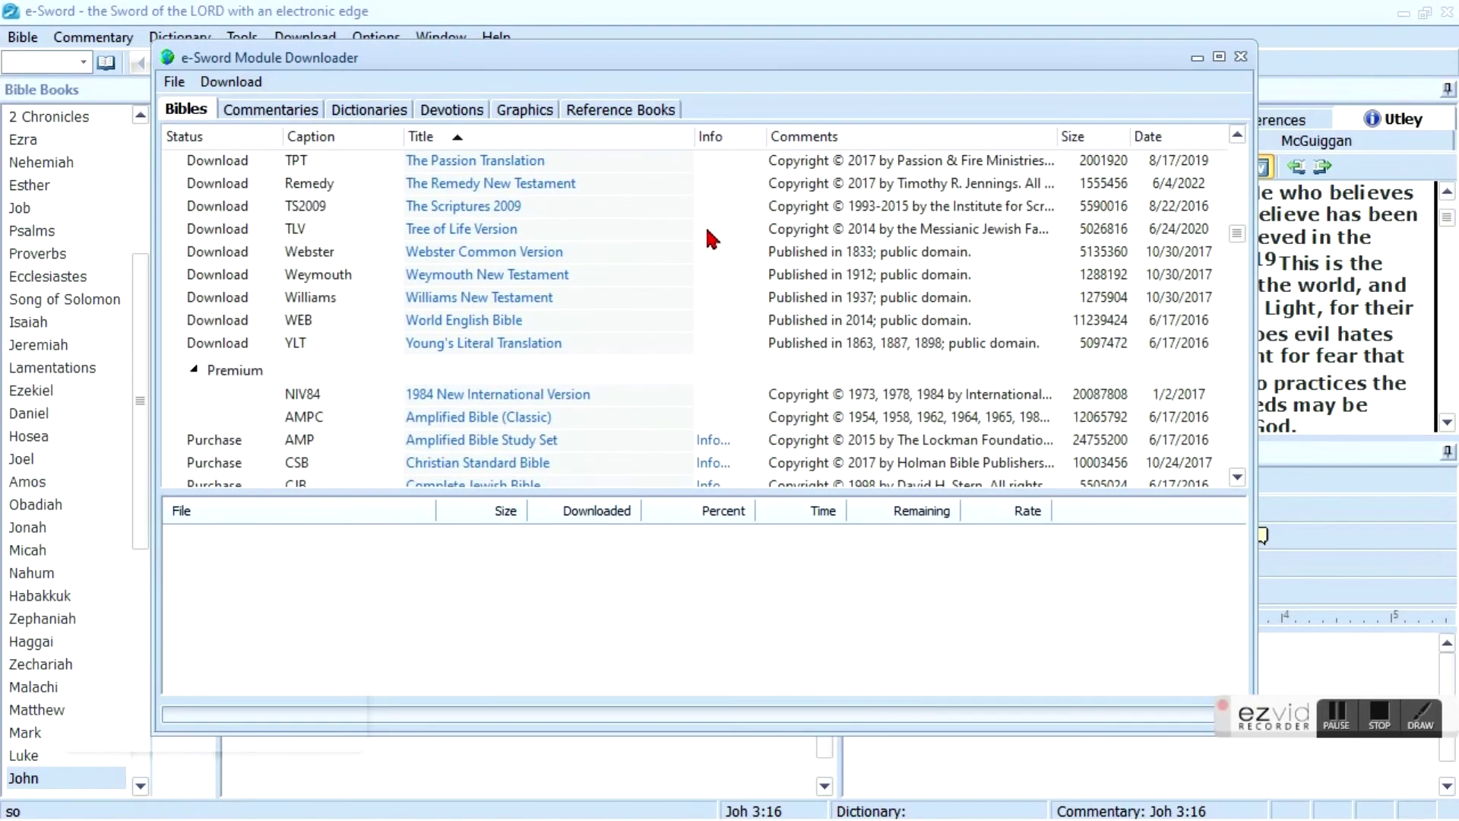
pyautogui.scroll(-1, 711, 239)
pyautogui.scroll(-1, 709, 232)
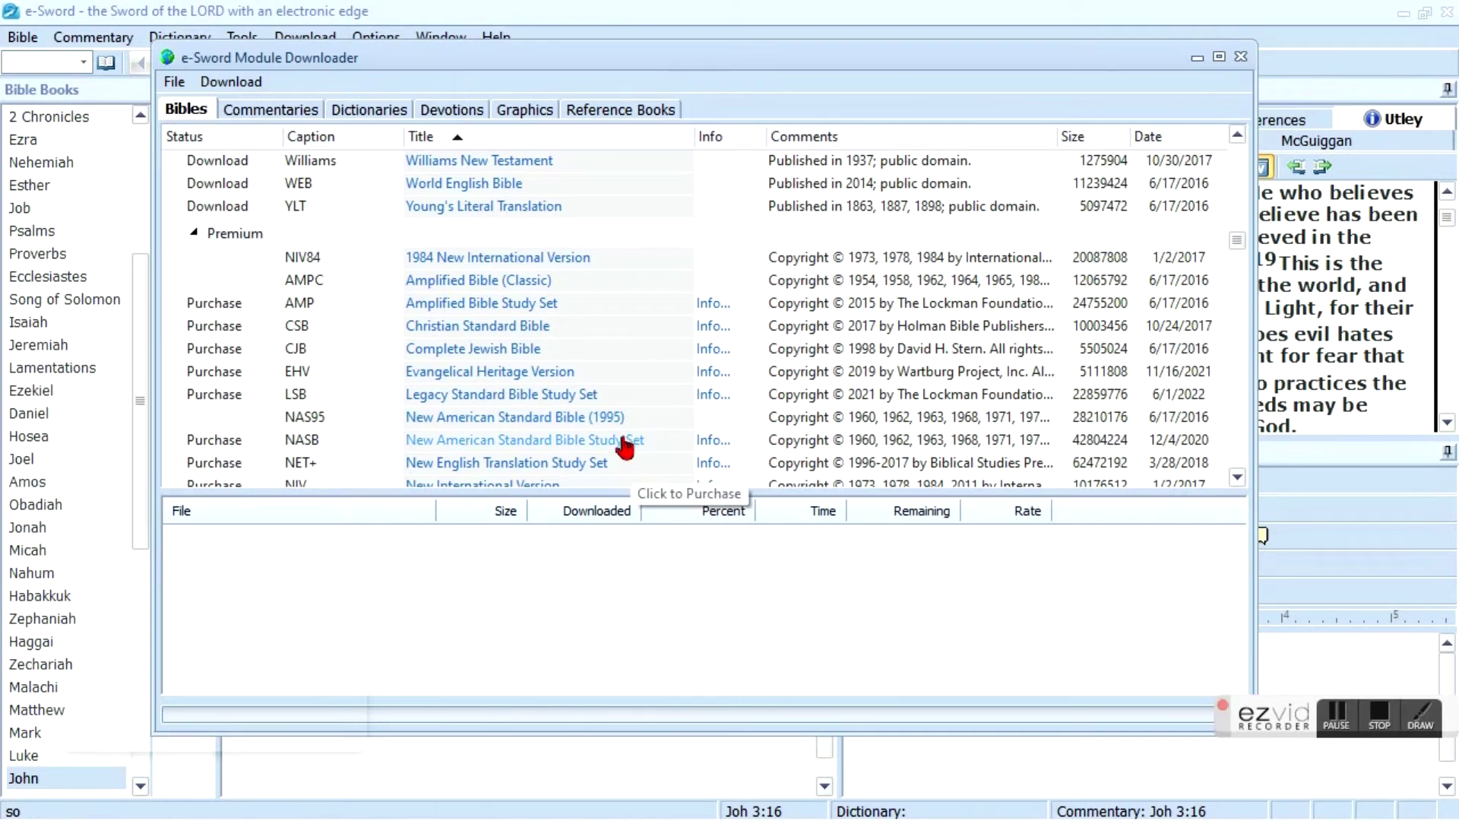
pyautogui.scroll(-1, 625, 448)
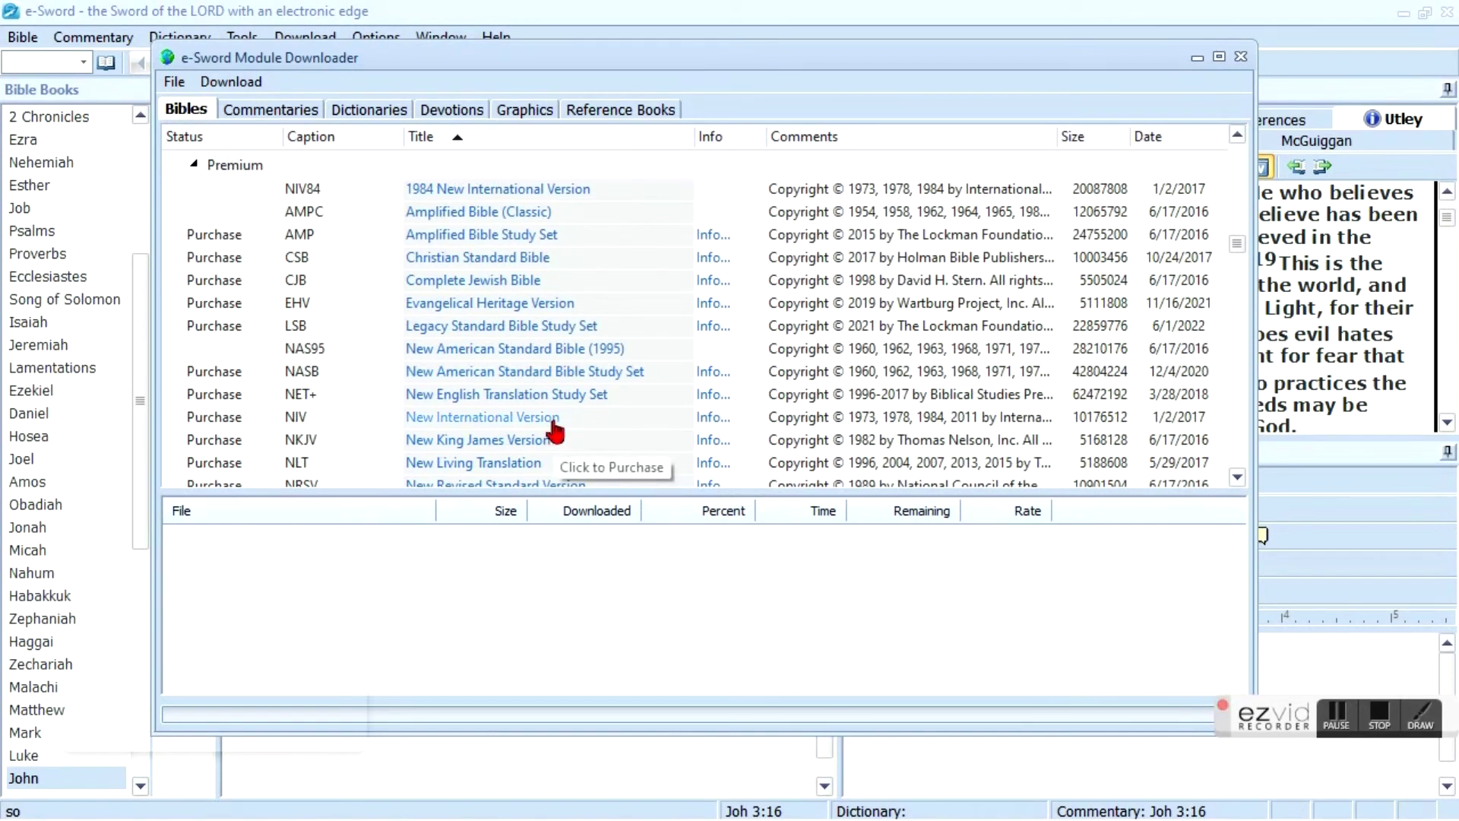
pyautogui.scroll(-1, 566, 421)
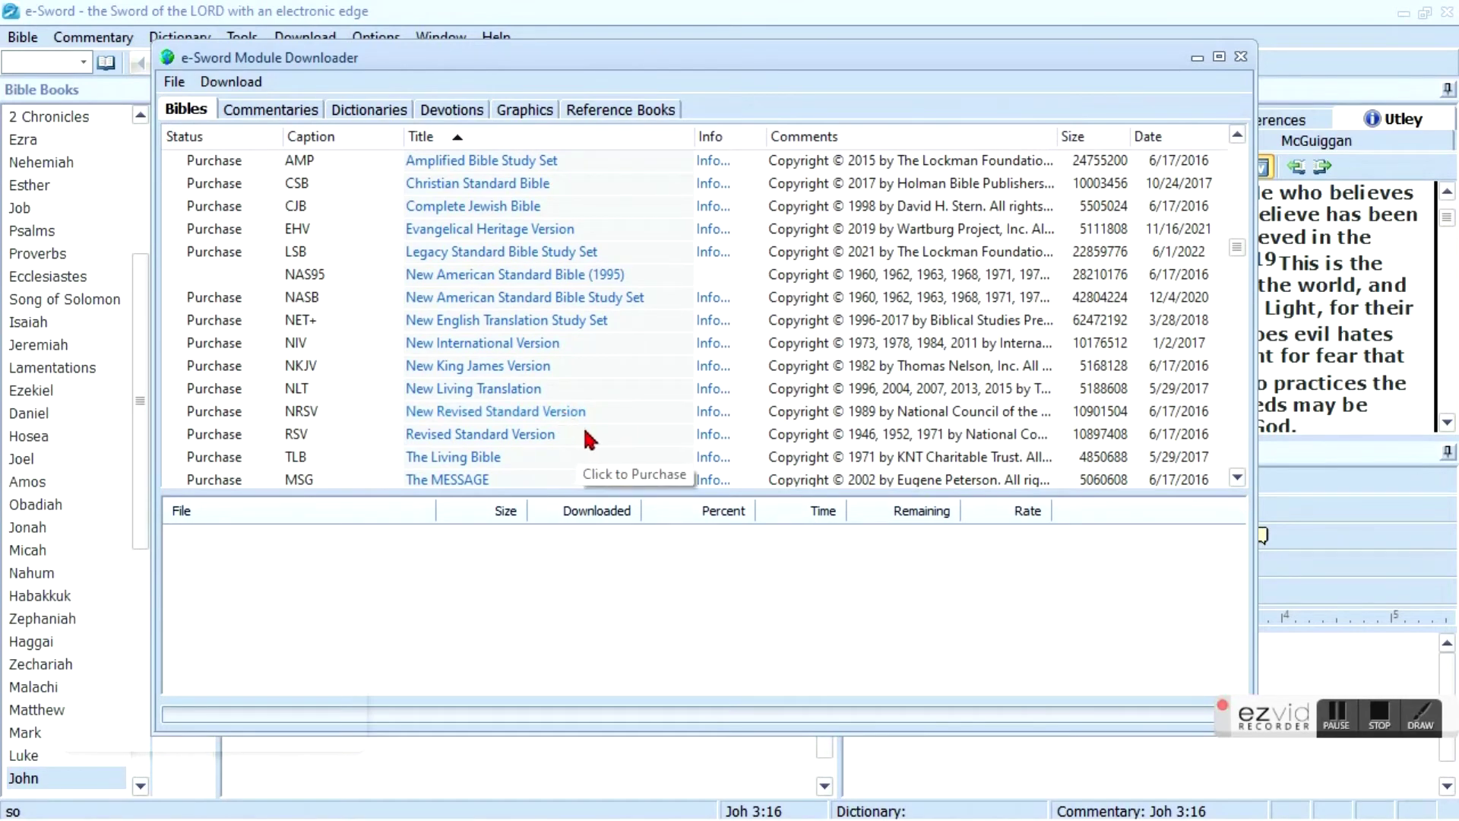
# Download the free English Standard Version (ESV) Bible
pyautogui.scroll(3, 590, 404)
pyautogui.scroll(6, 608, 409)
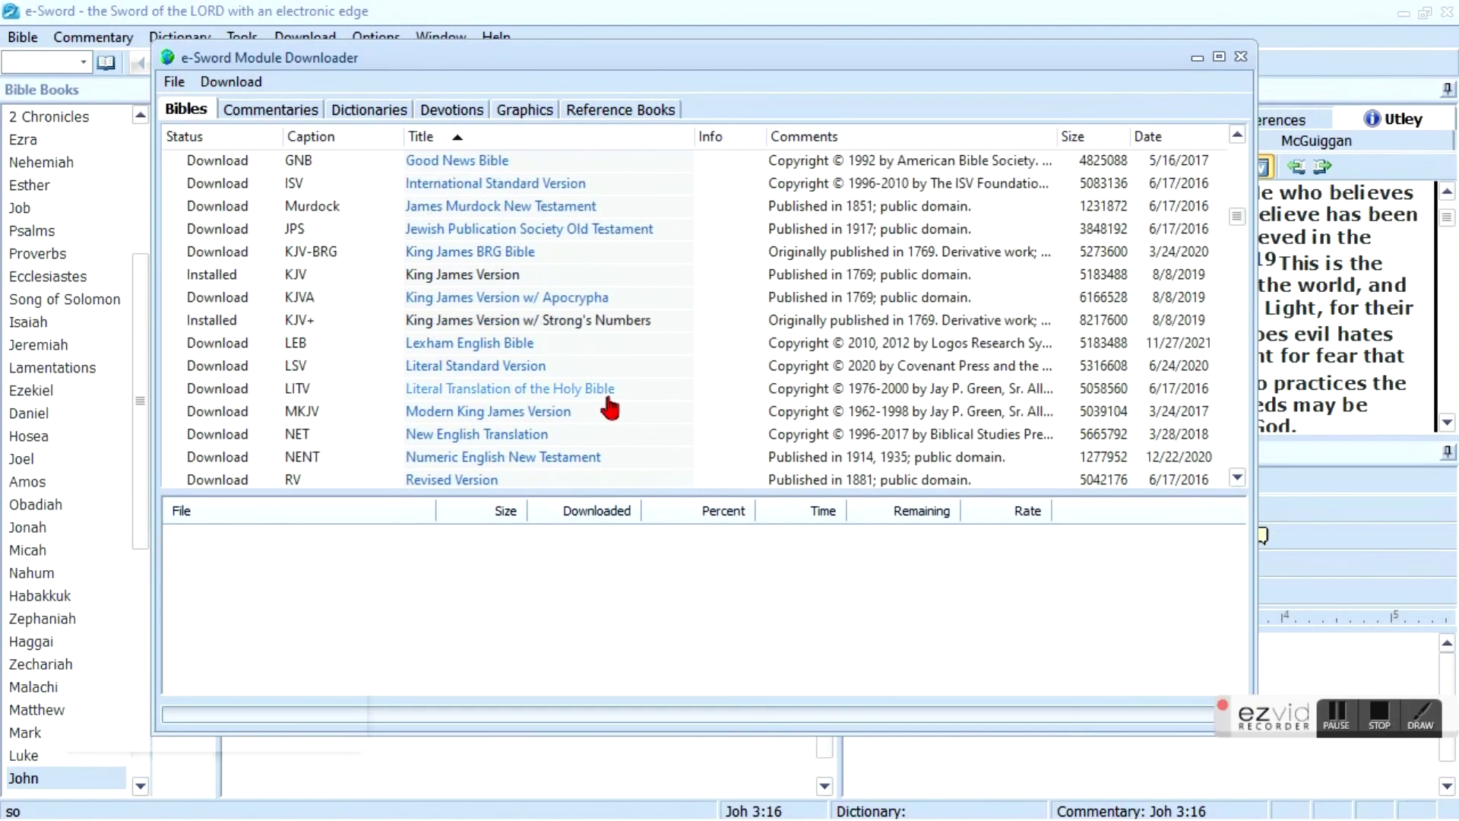
pyautogui.scroll(2, 605, 391)
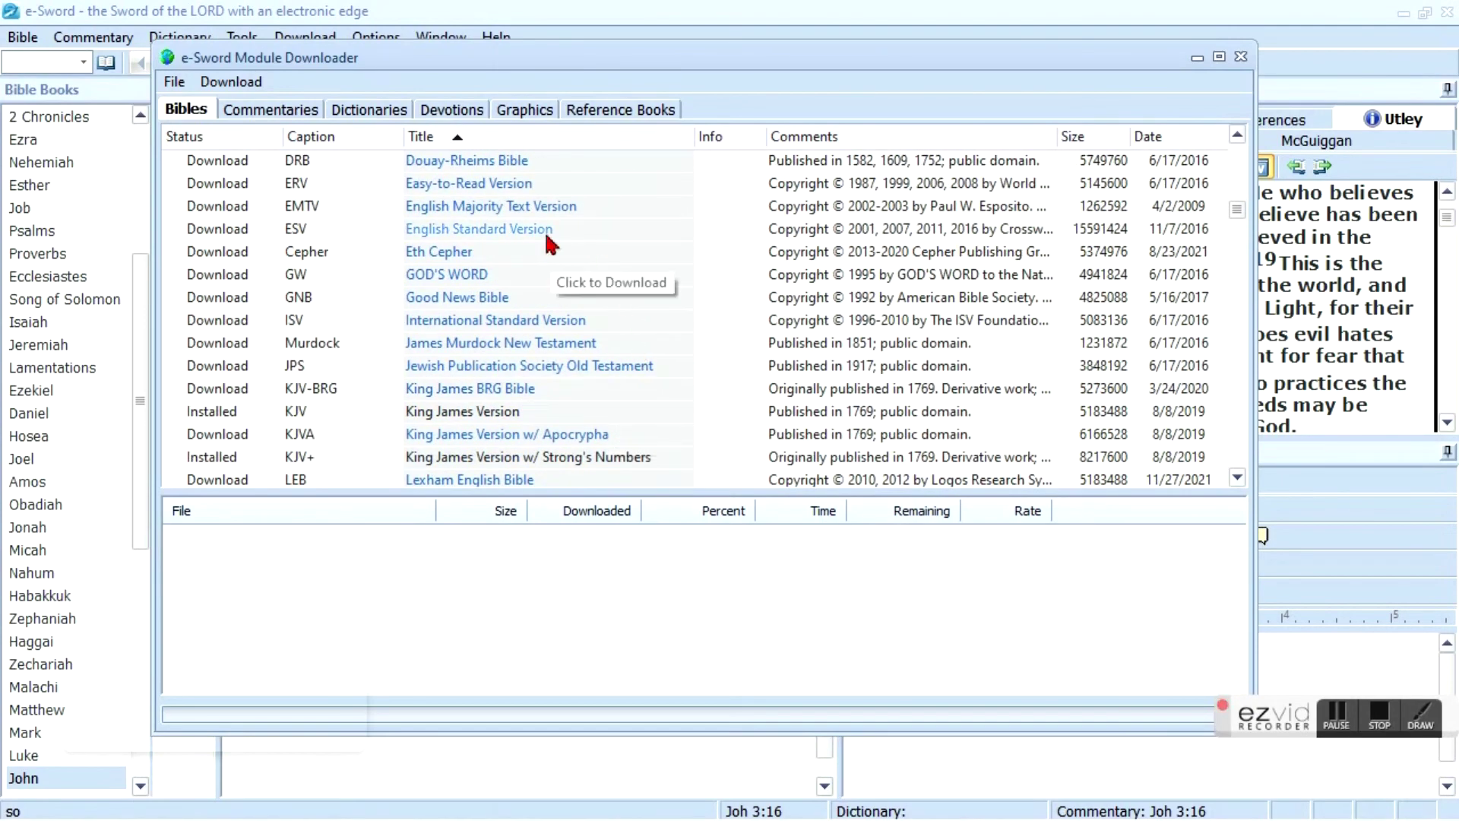
pyautogui.click(468, 232)
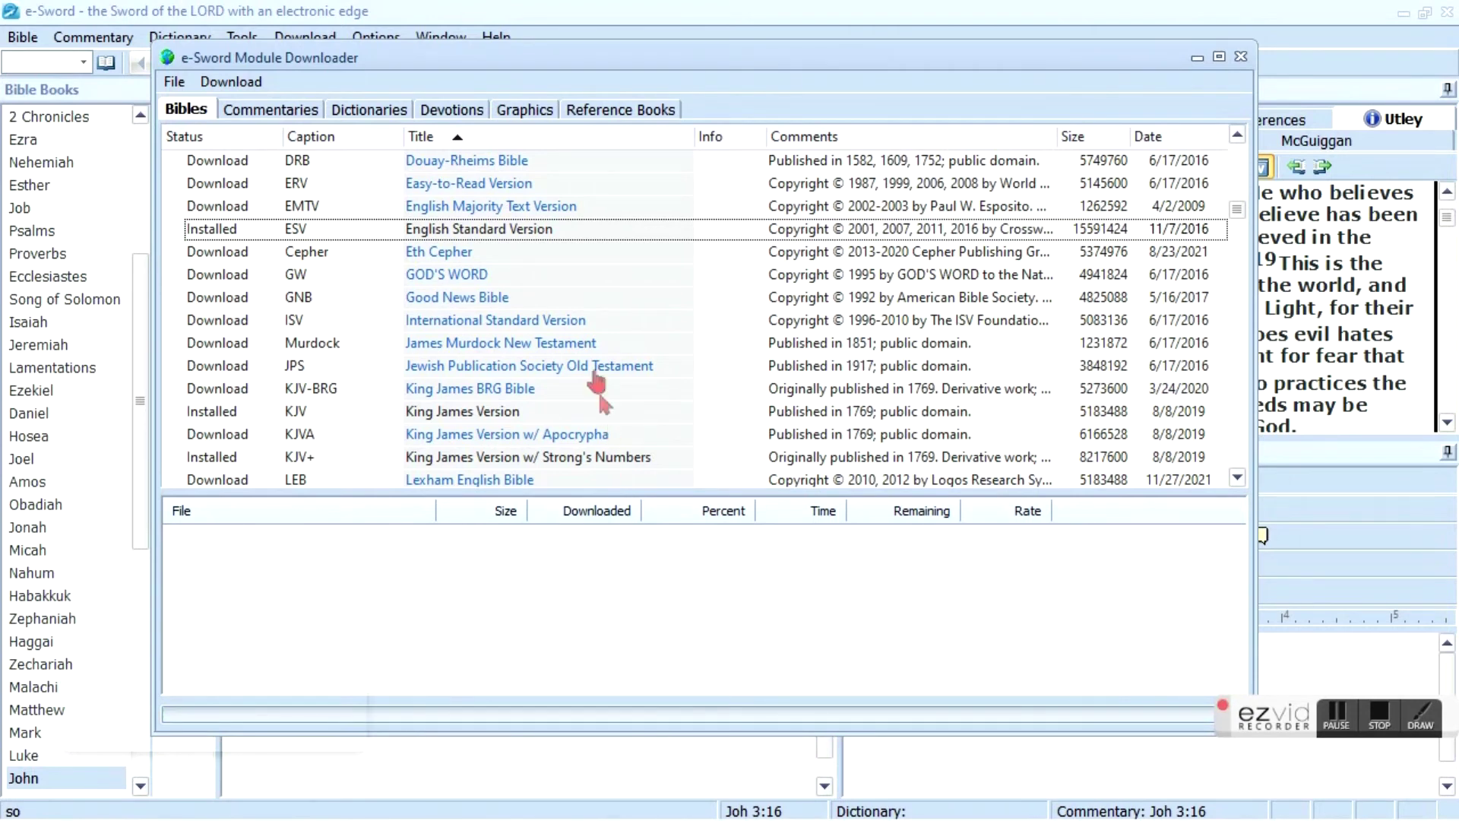
# Look through the other free English Bibles listed below the English Standard Version
pyautogui.scroll(-1, 595, 318)
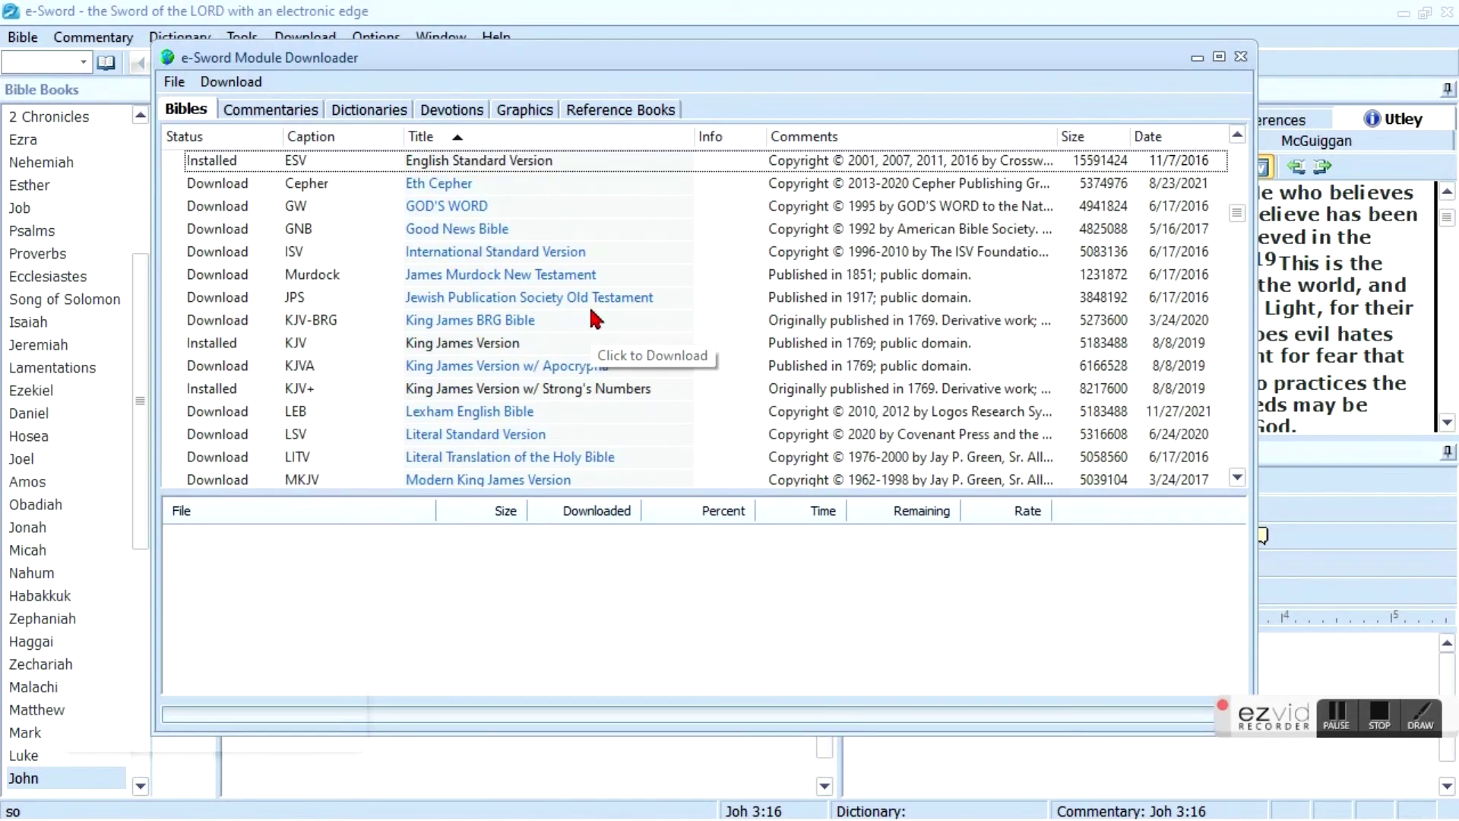
pyautogui.scroll(-1, 597, 315)
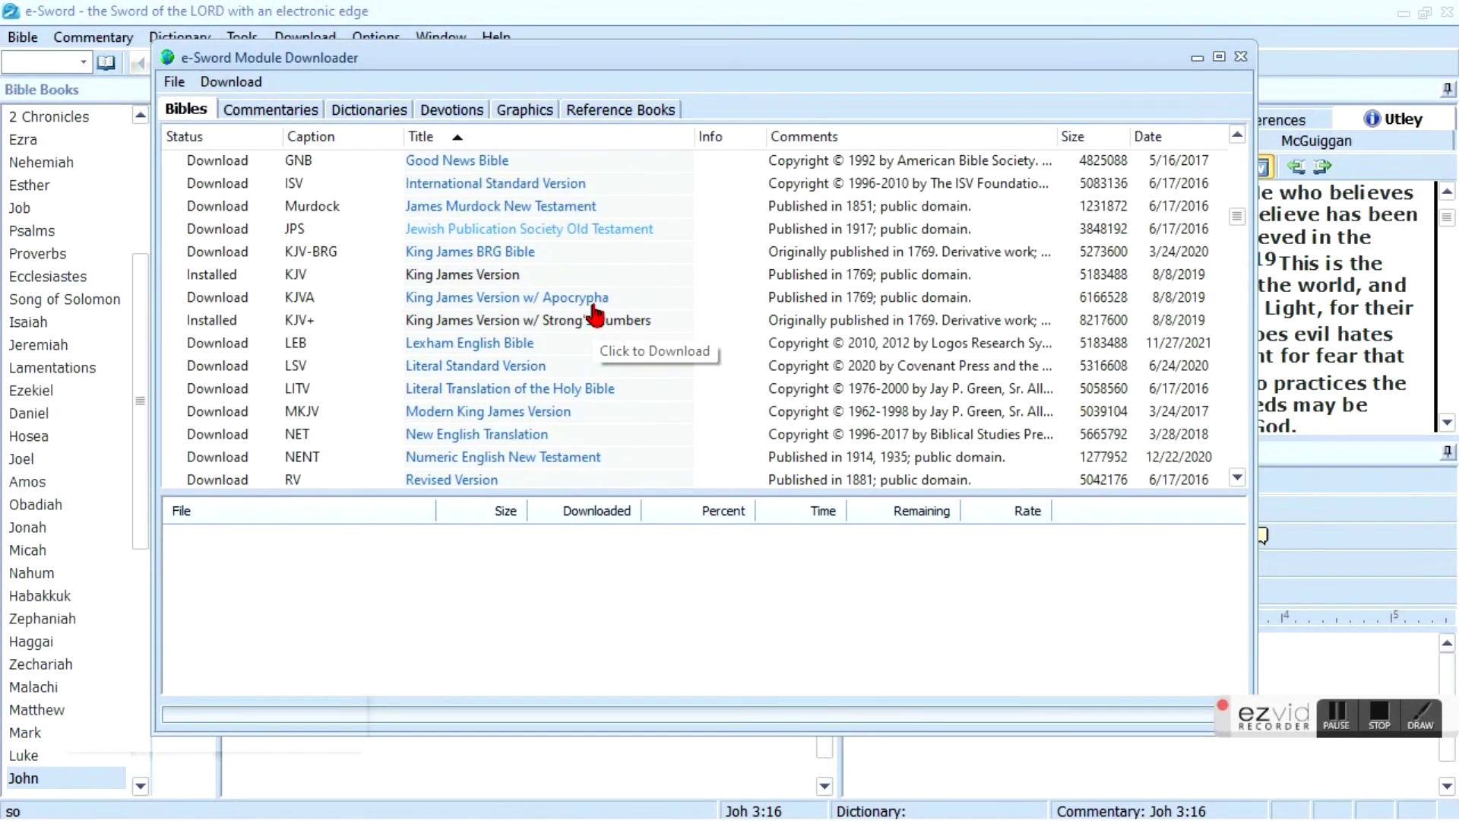
pyautogui.scroll(-1, 596, 315)
pyautogui.scroll(-1, 597, 314)
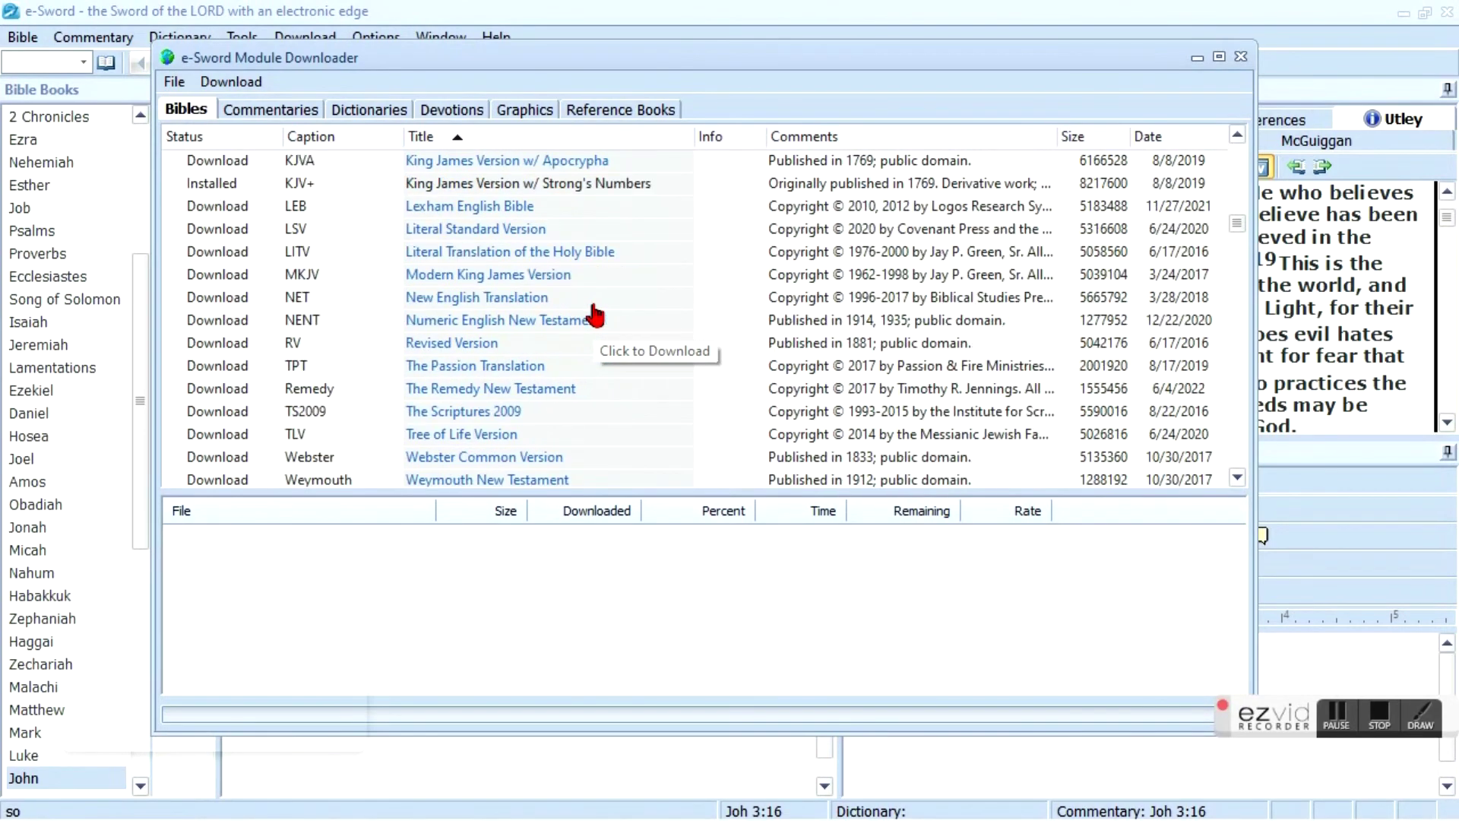
pyautogui.scroll(-1, 597, 314)
pyautogui.scroll(3, 598, 315)
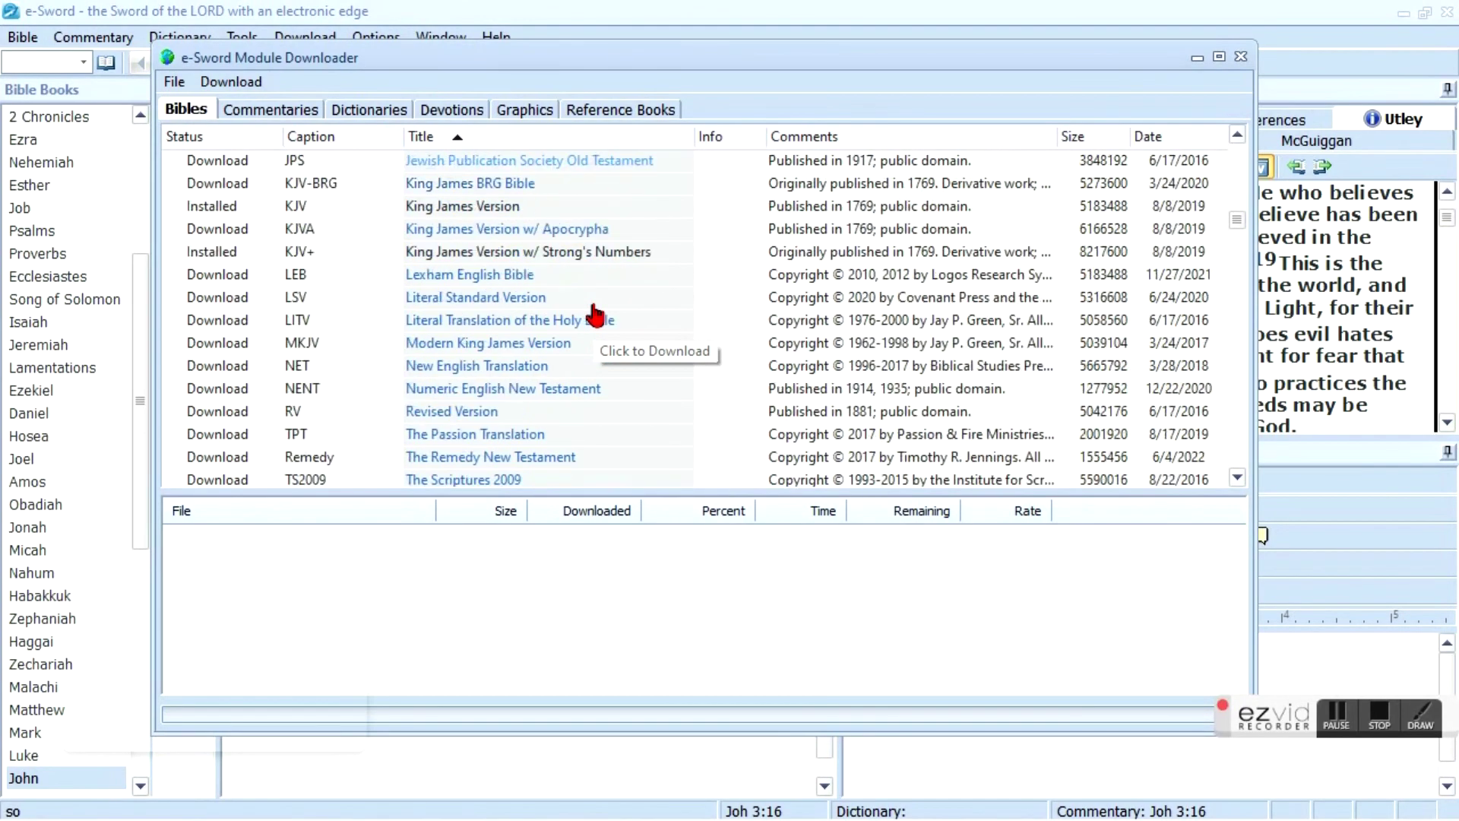
# Download the free American Standard Version (ASV) Bible
pyautogui.scroll(4, 600, 315)
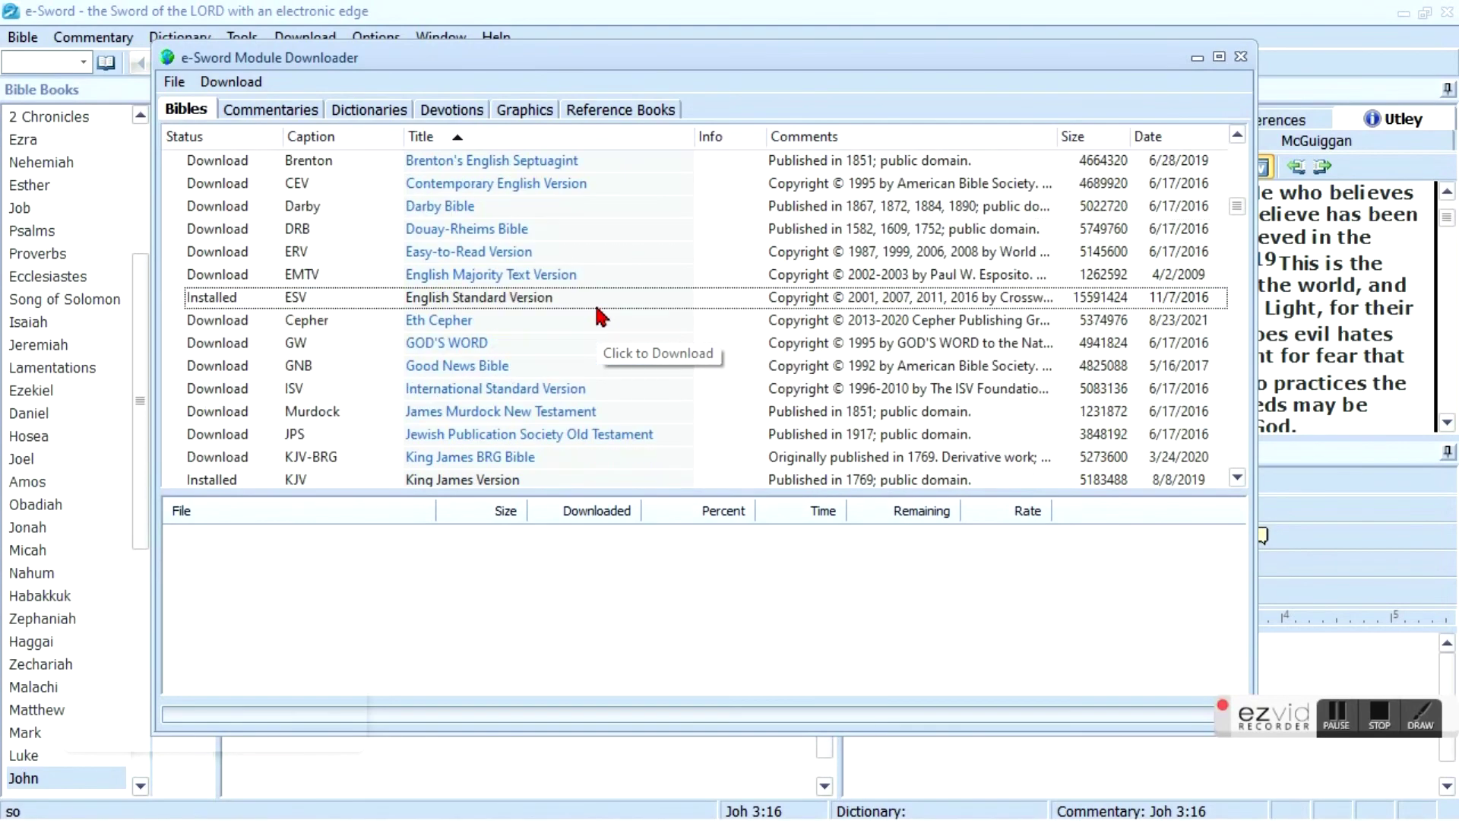
pyautogui.scroll(1, 600, 314)
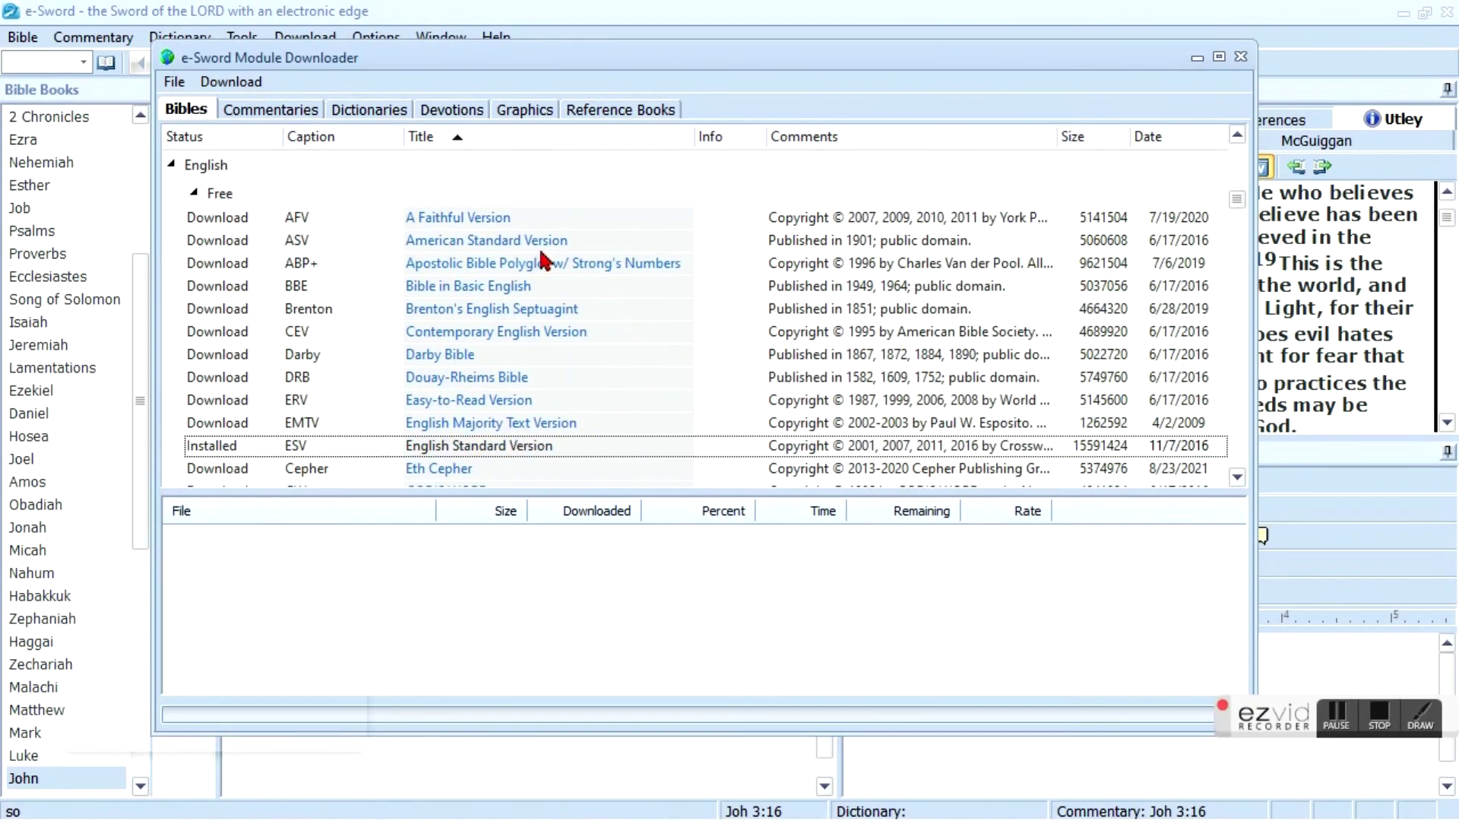
pyautogui.click(509, 242)
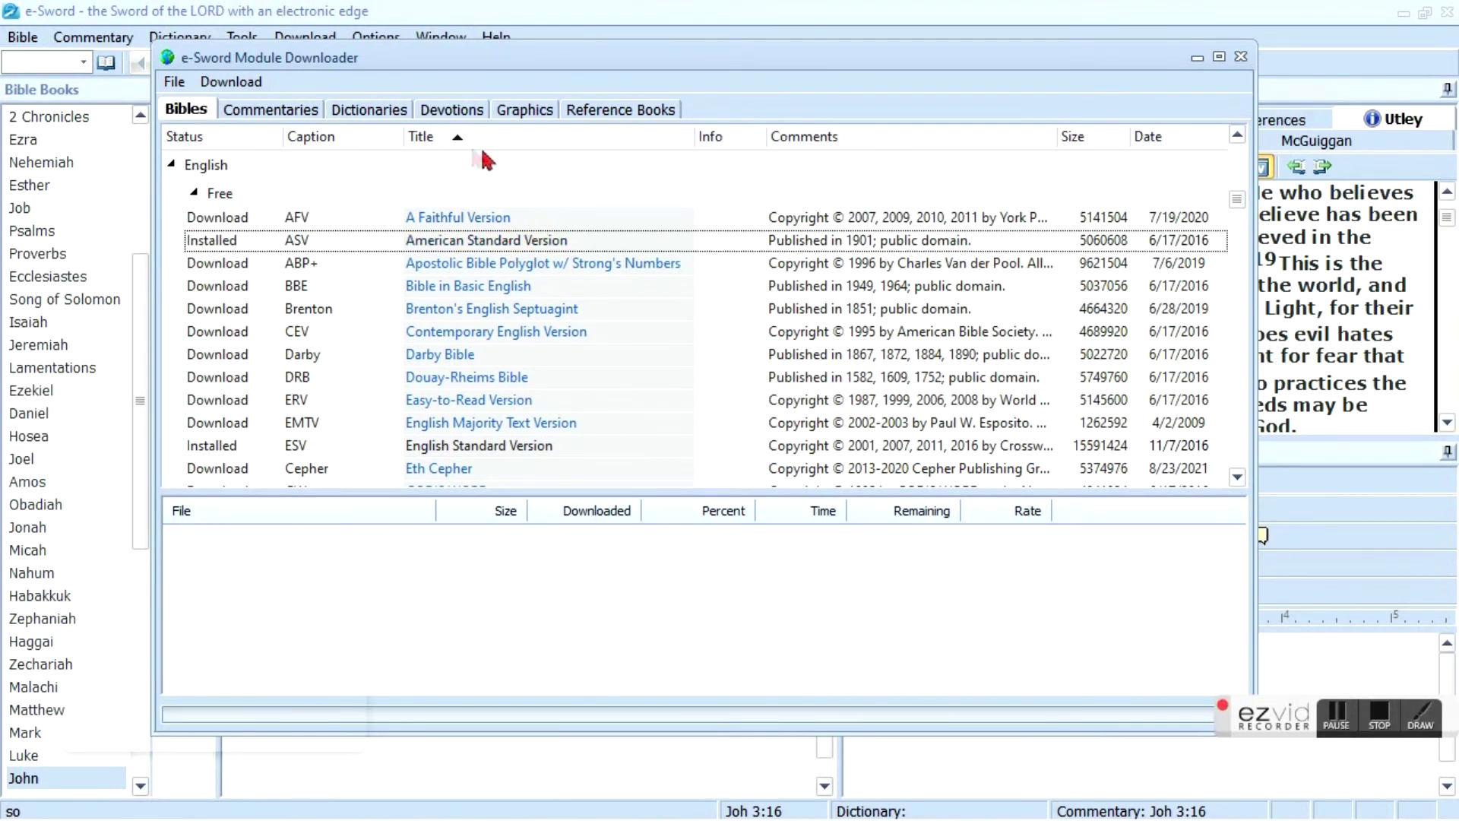
# Download the free dictionaries Hastings' Dictionary of the Bible, International Standard Bible Encyclopedia, Mounce Concise Greek-English Dictionary and Thayer's Greek Definitions
pyautogui.click(380, 107)
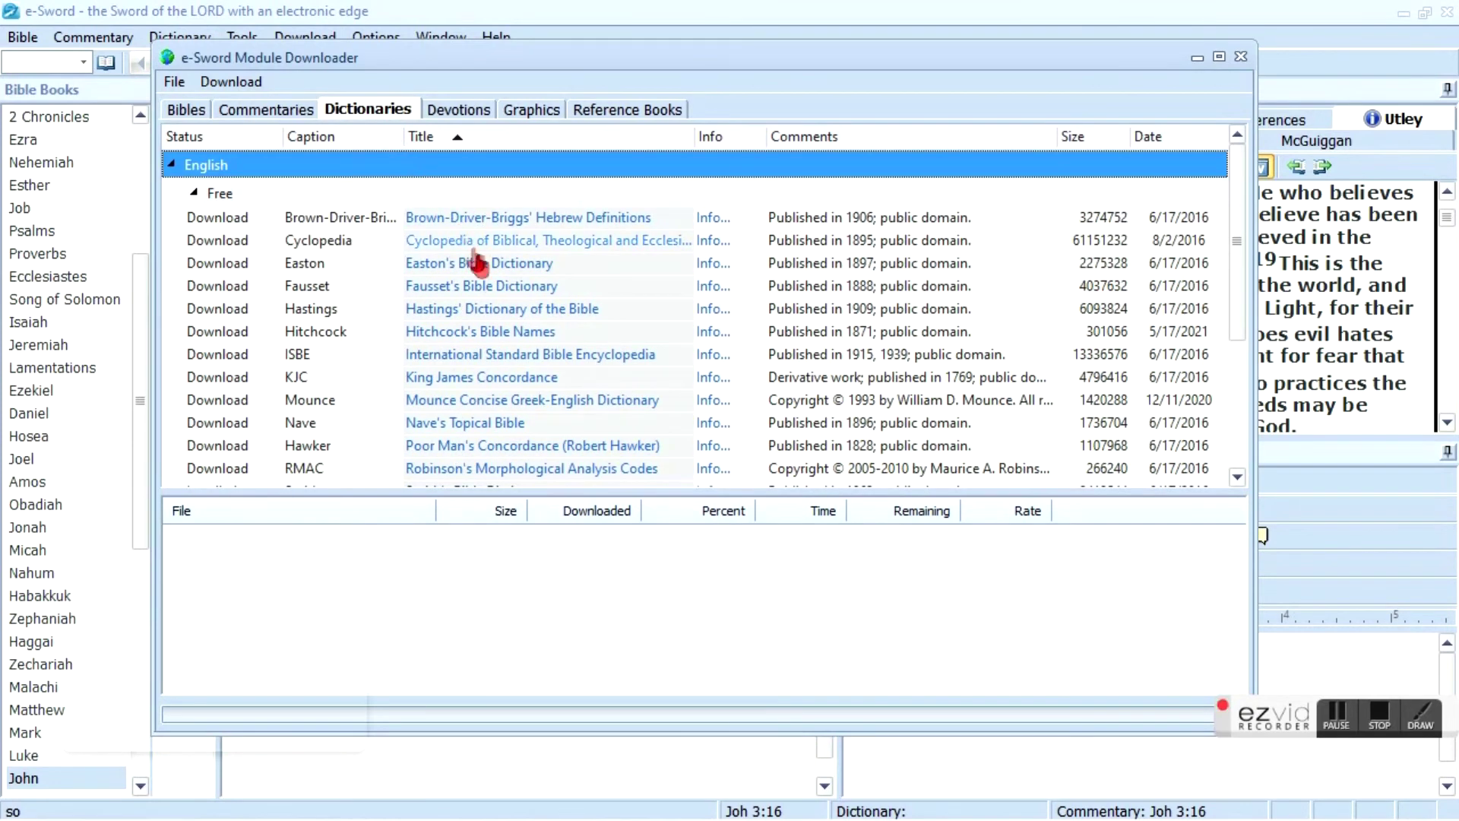
pyautogui.click(488, 313)
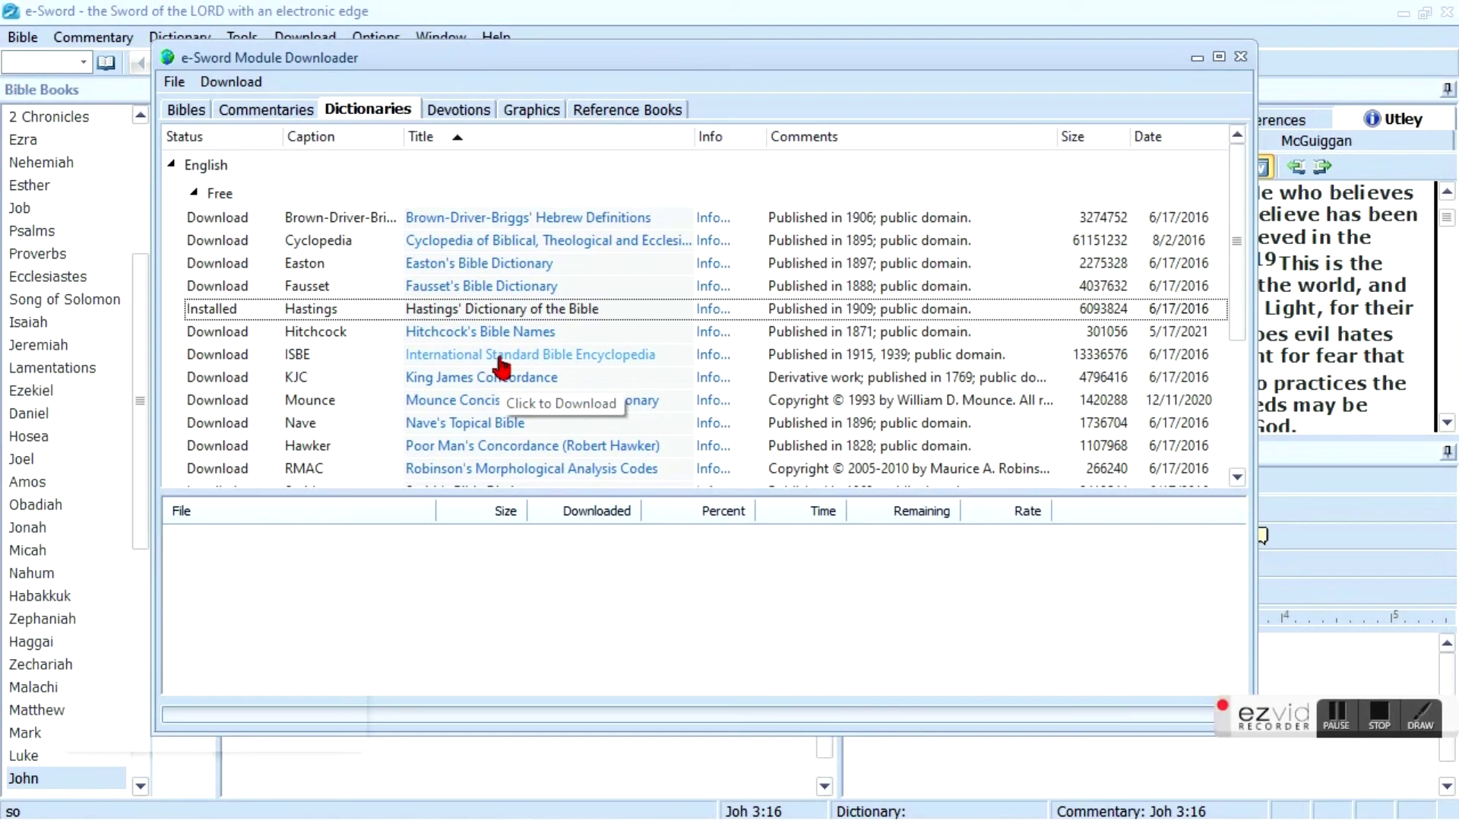
pyautogui.click(502, 357)
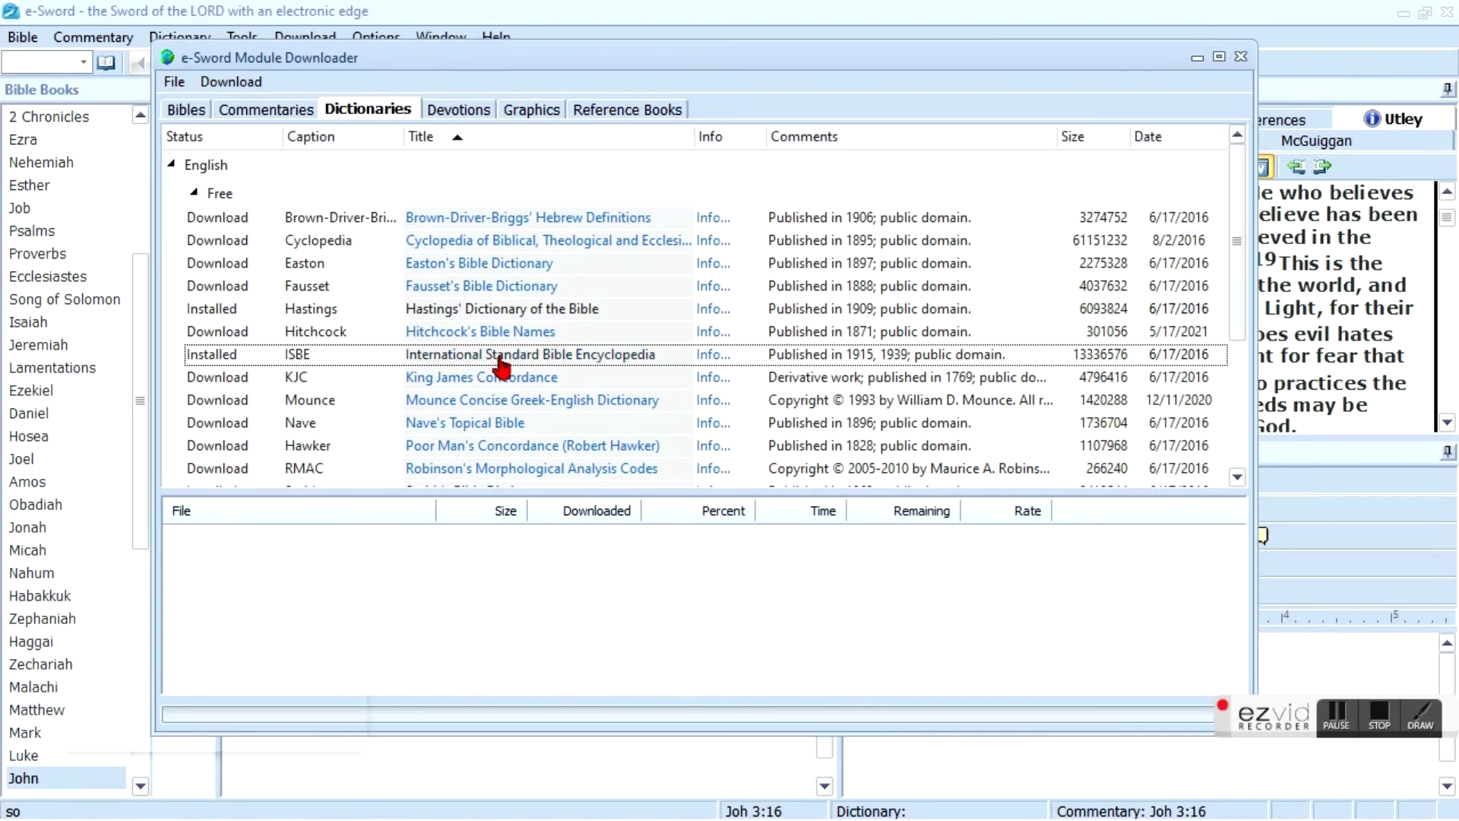
pyautogui.click(484, 403)
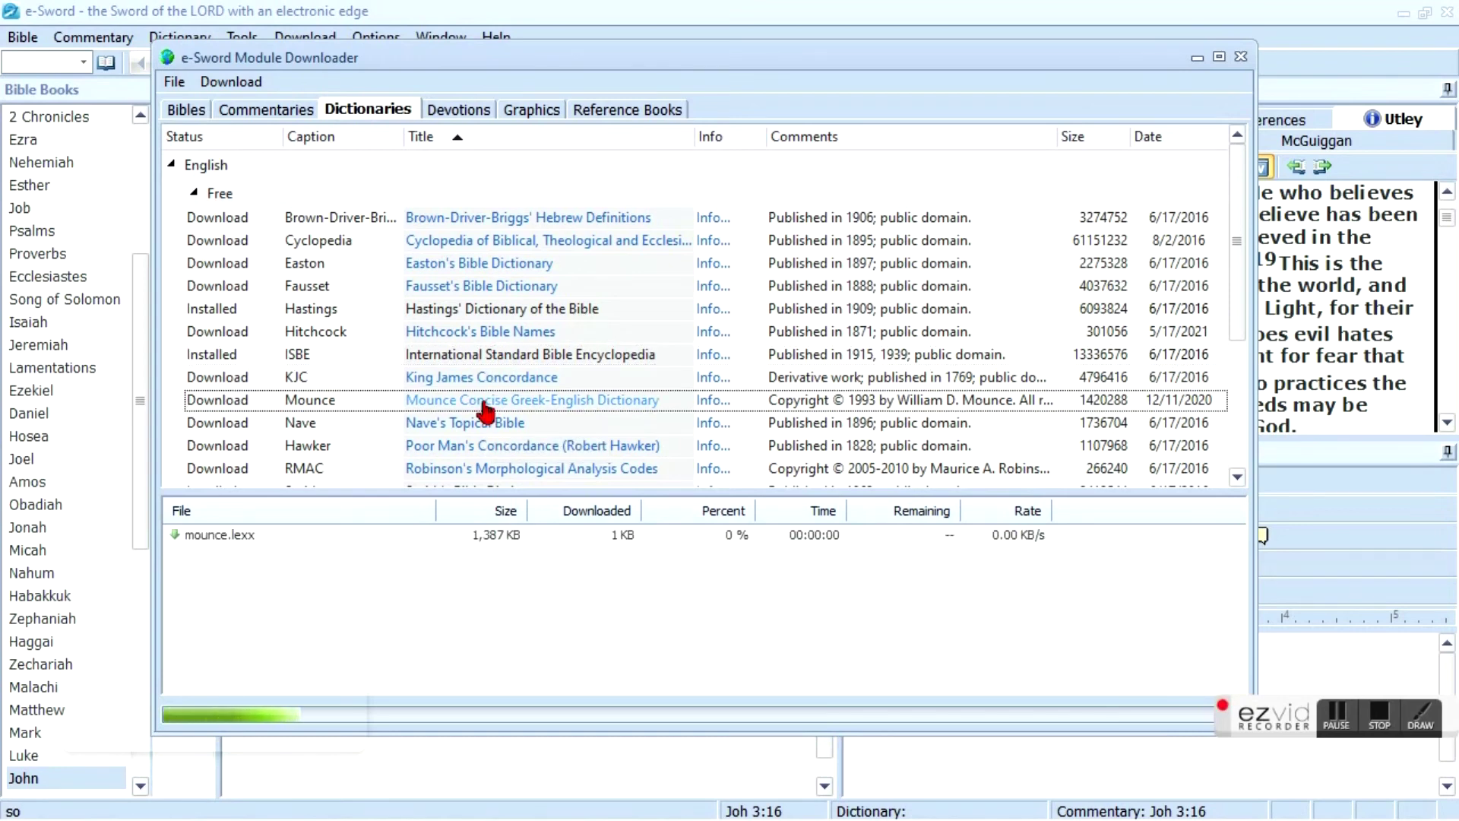
pyautogui.scroll(-1, 484, 413)
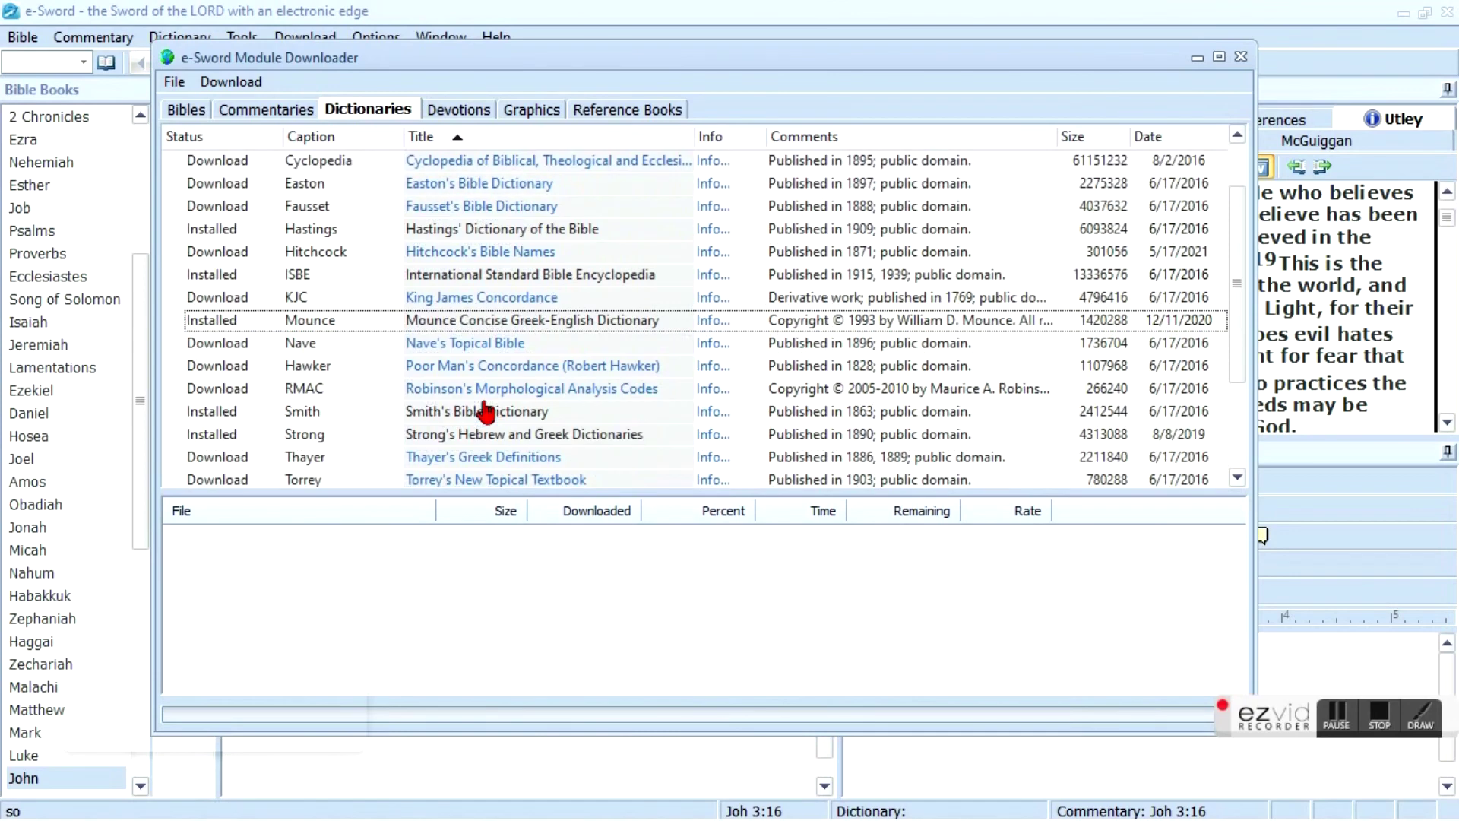
pyautogui.click(495, 458)
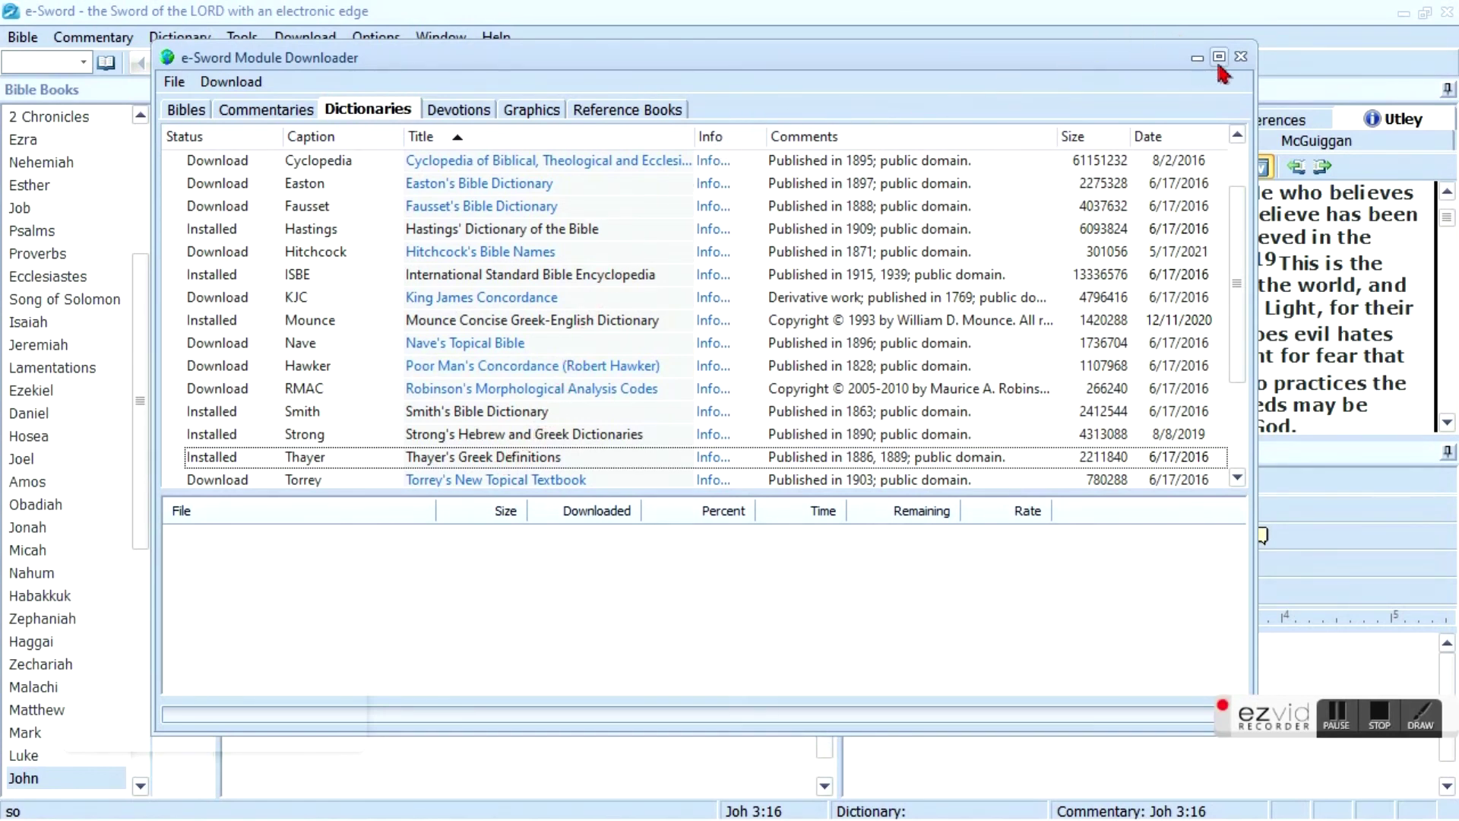
# Close the module downloader and restart e-Sword to load the downloaded Bibles and dictionaries
pyautogui.click(1241, 58)
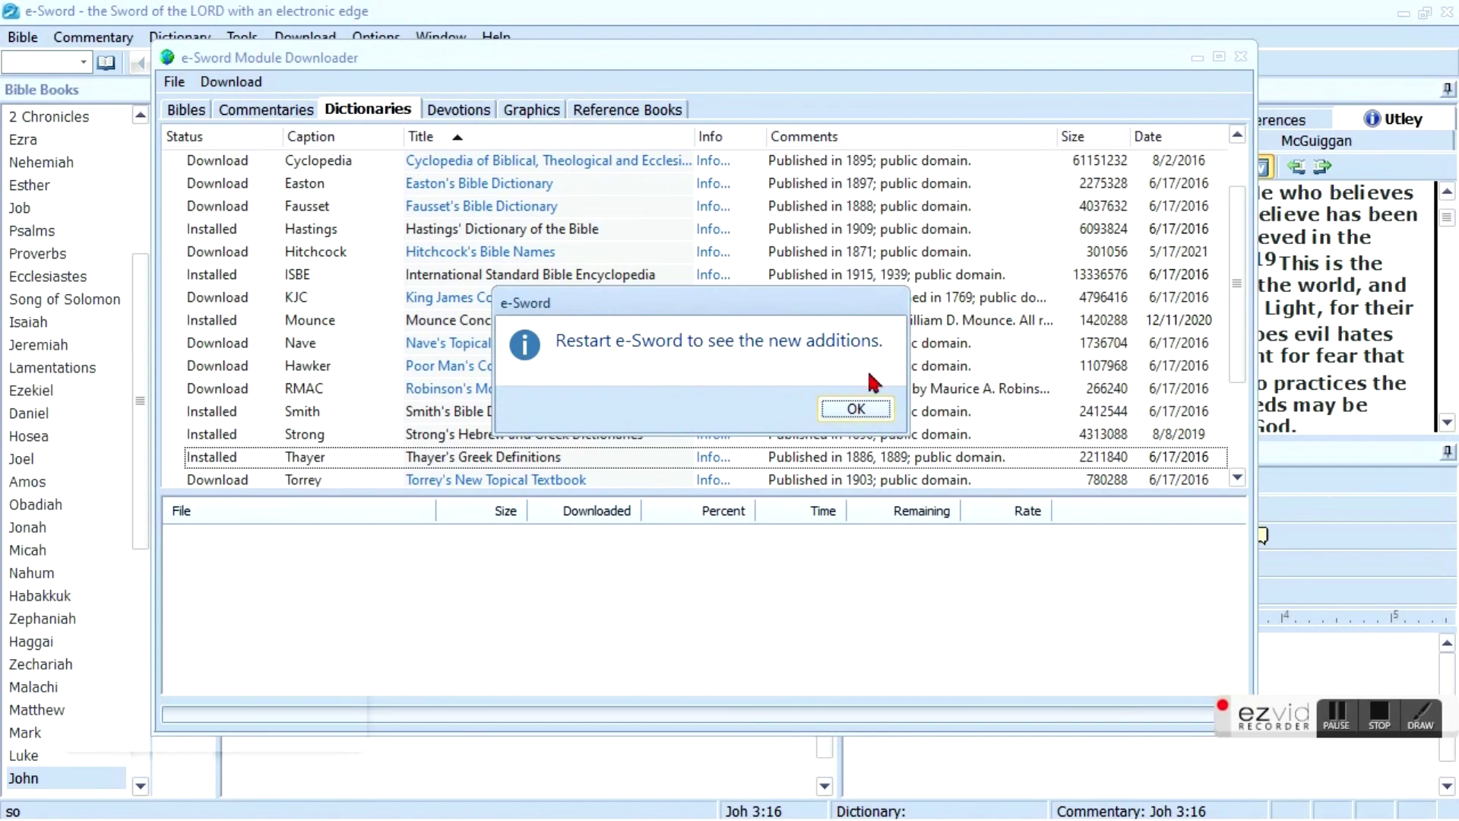
pyautogui.click(840, 411)
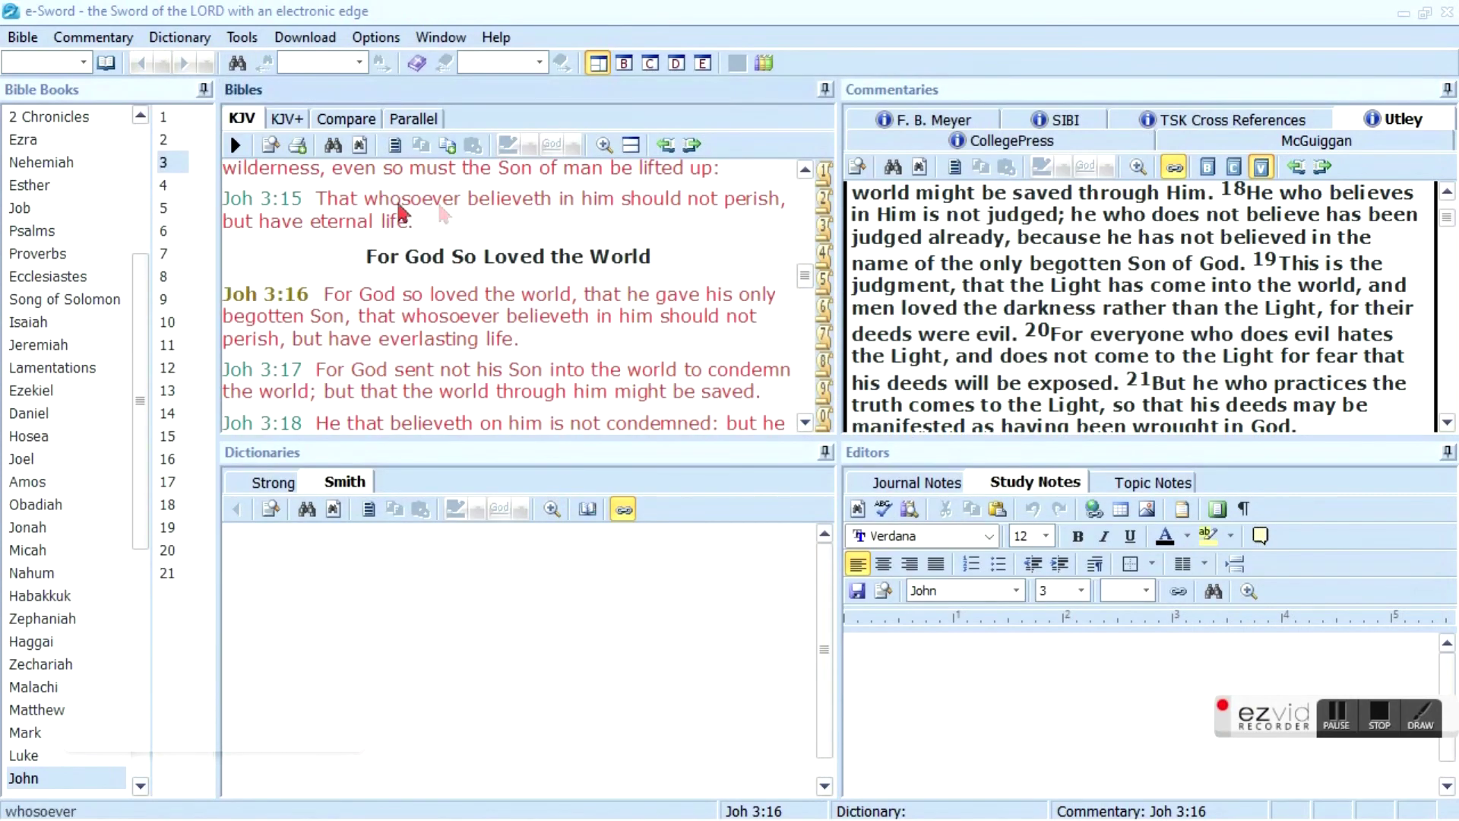
pyautogui.click(1447, 12)
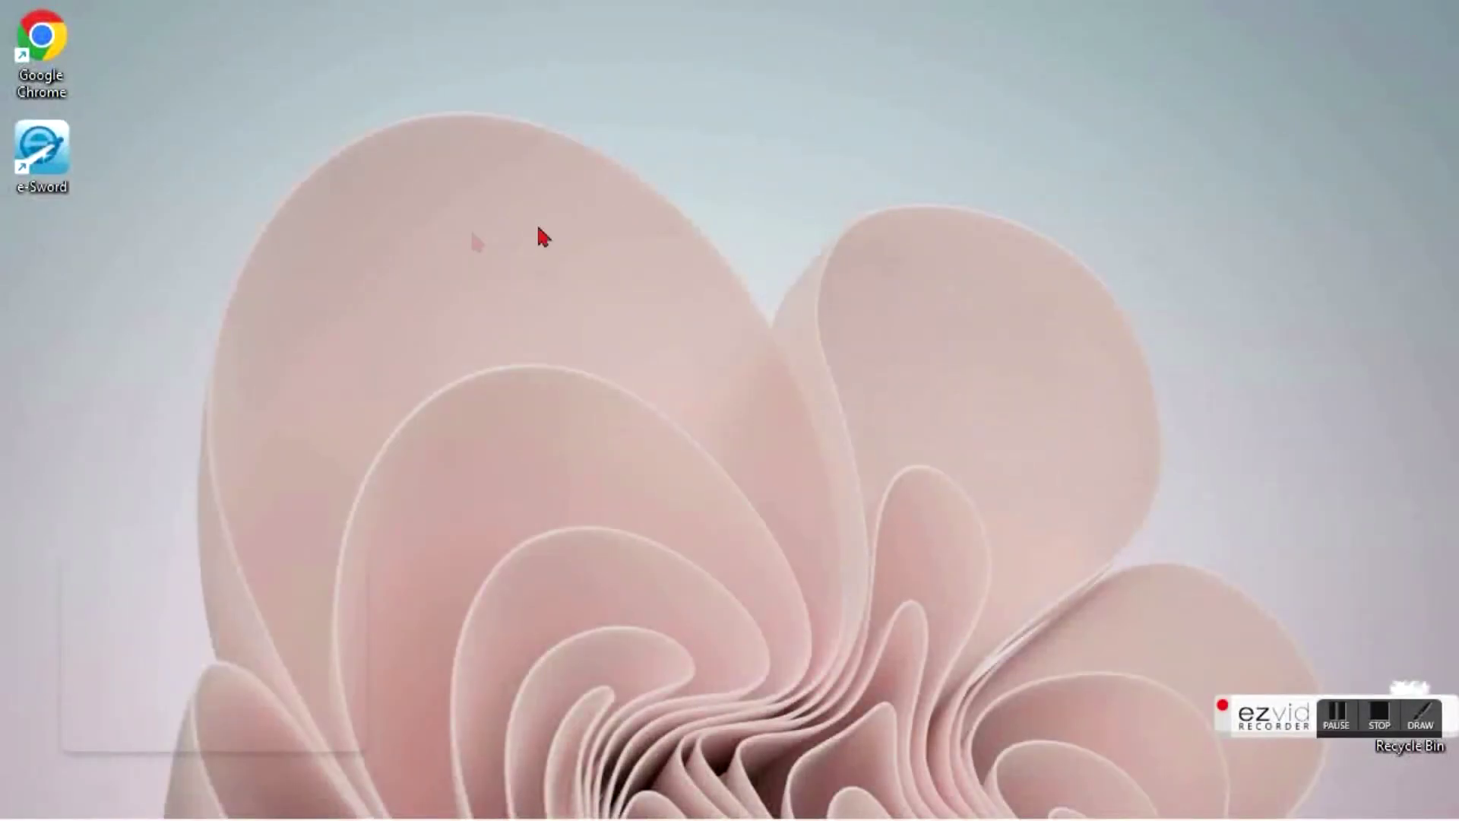
pyautogui.doubleClick(57, 140)
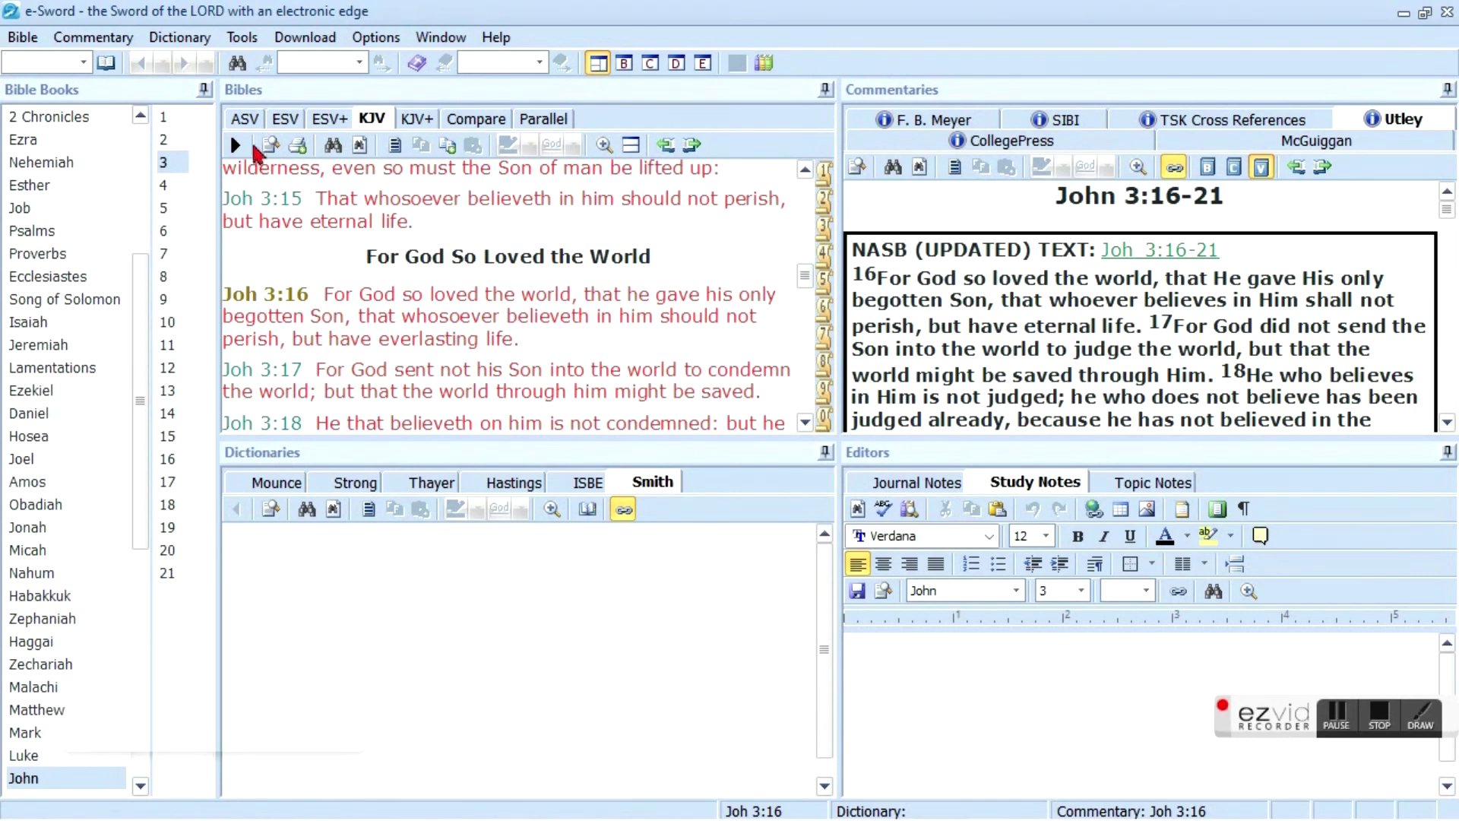
# View John 3:16 in the American Standard Version and in the English Standard Version
pyautogui.click(241, 119)
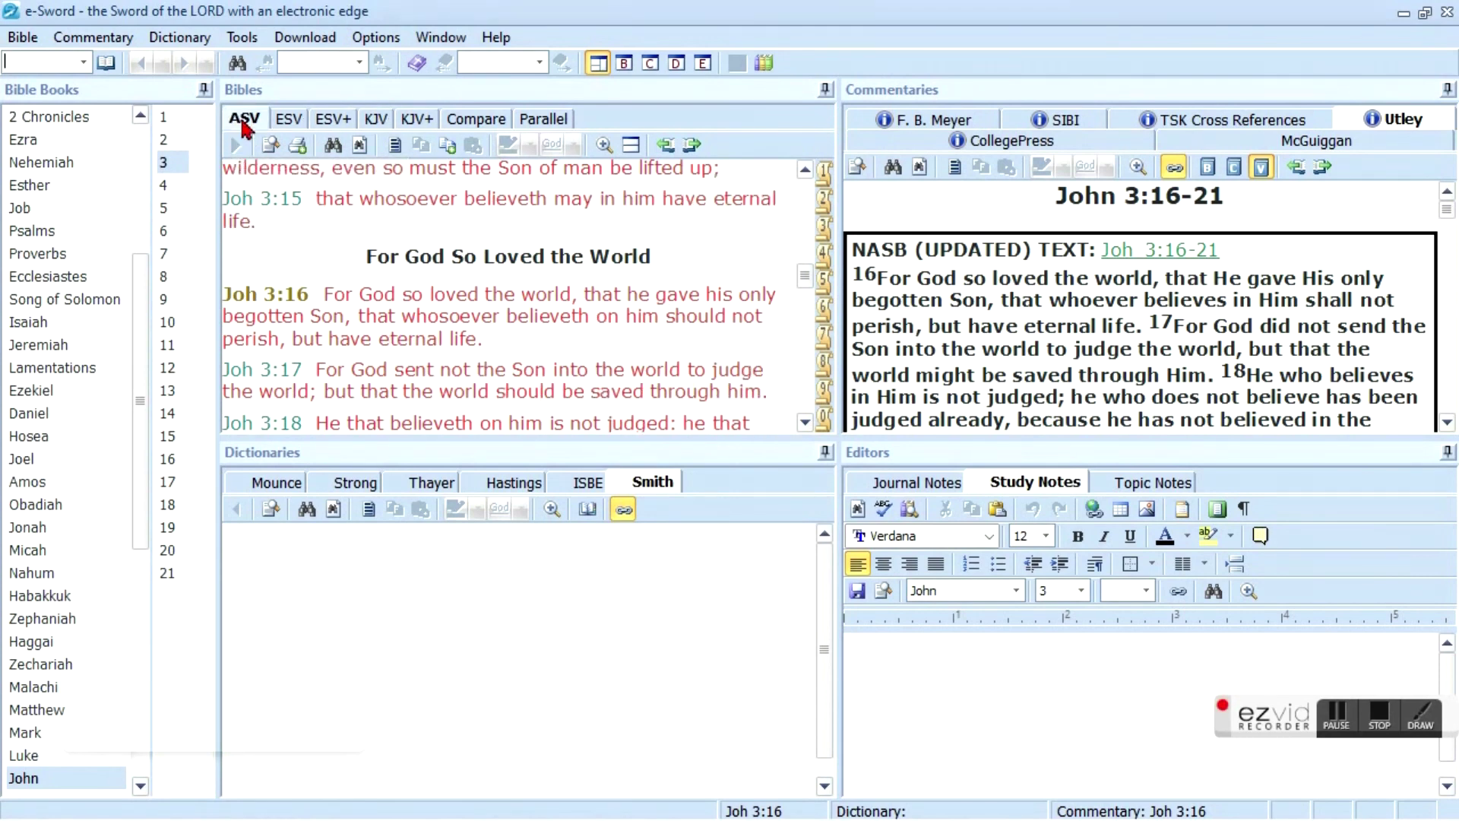
pyautogui.click(287, 121)
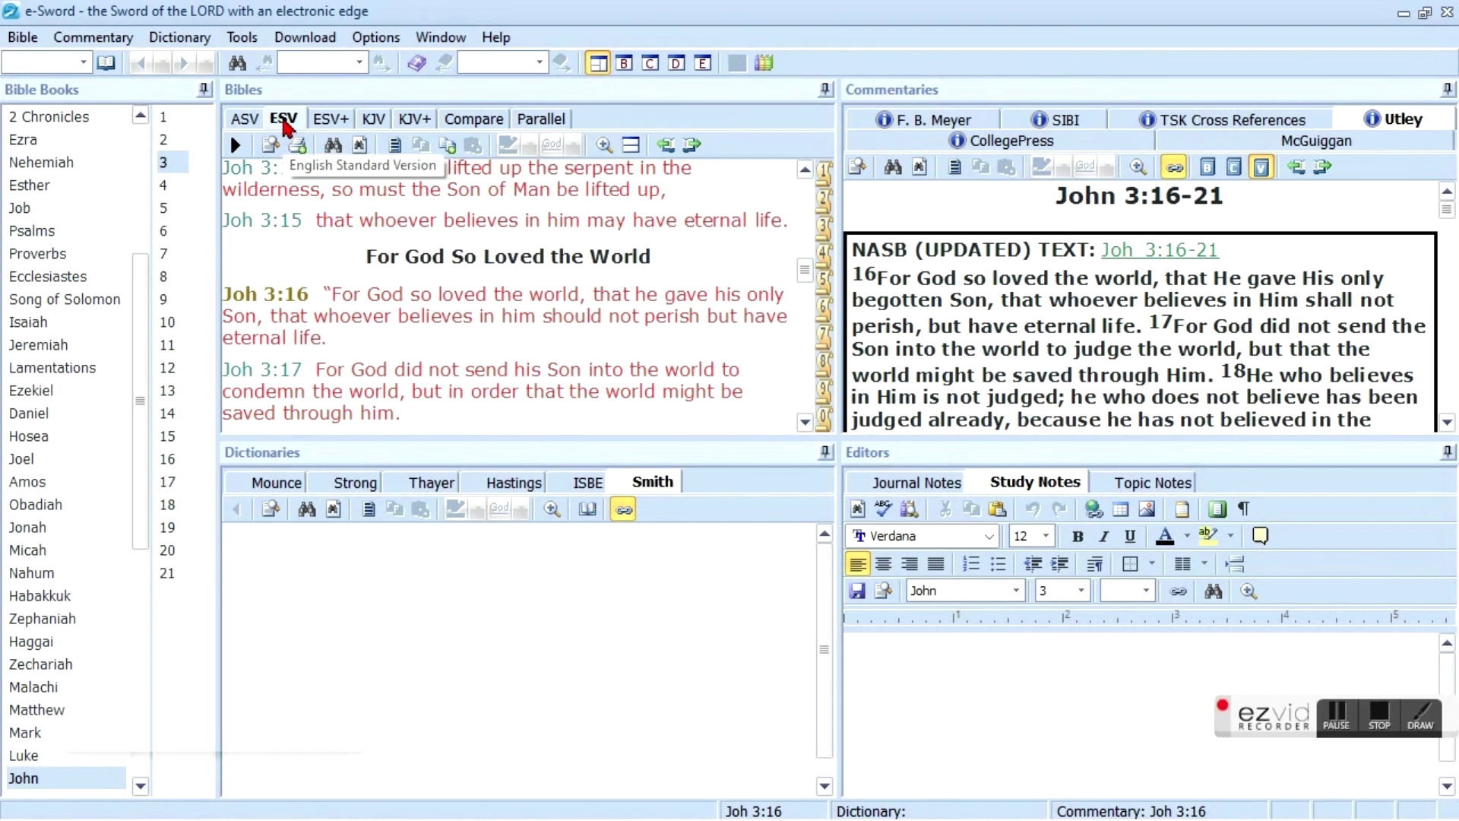